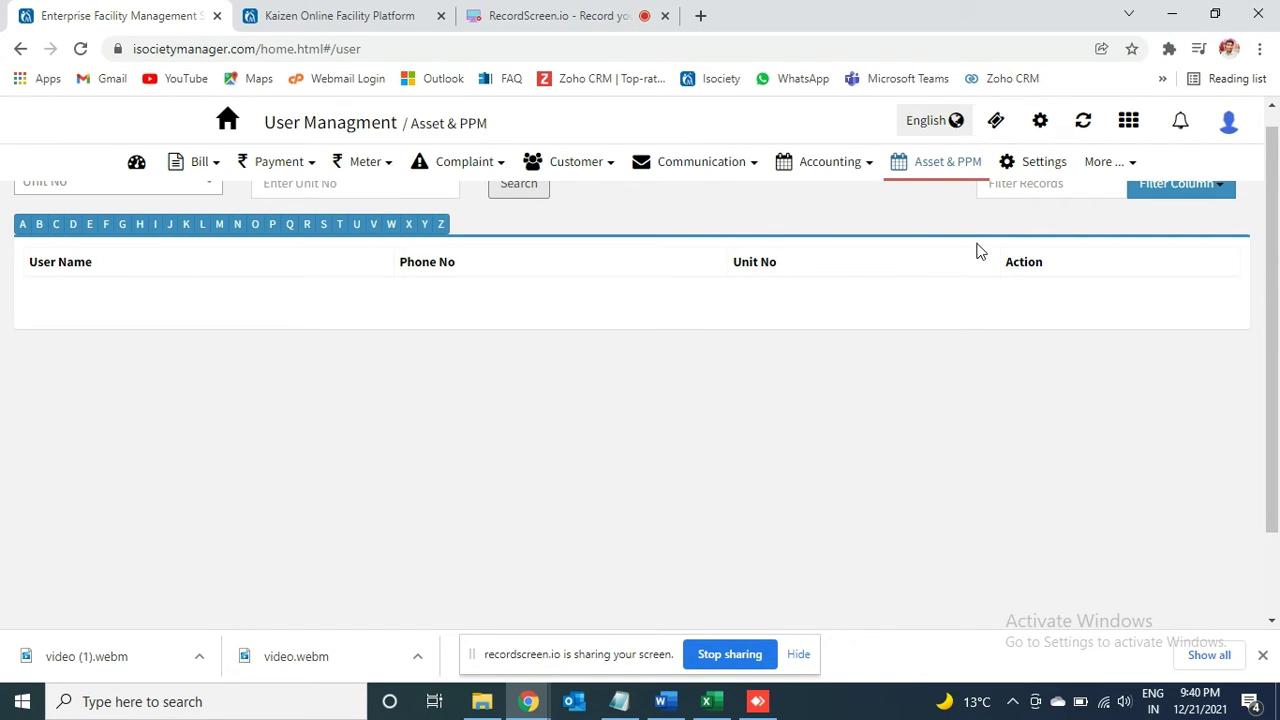
Step: Open the Asset & PPM module from the top navigation bar in a new tab
left_click(934, 172)
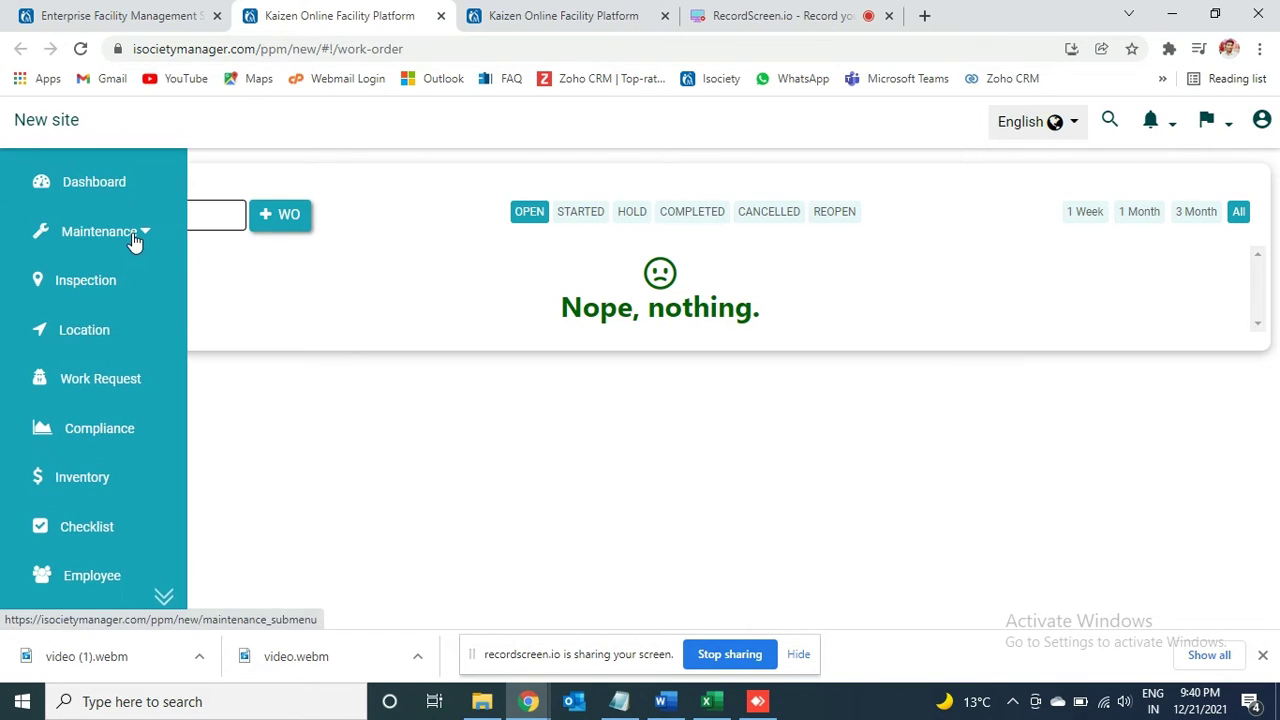
Step: Expand Maintenance in the sidebar and go to the Asset list
left_click(128, 243)
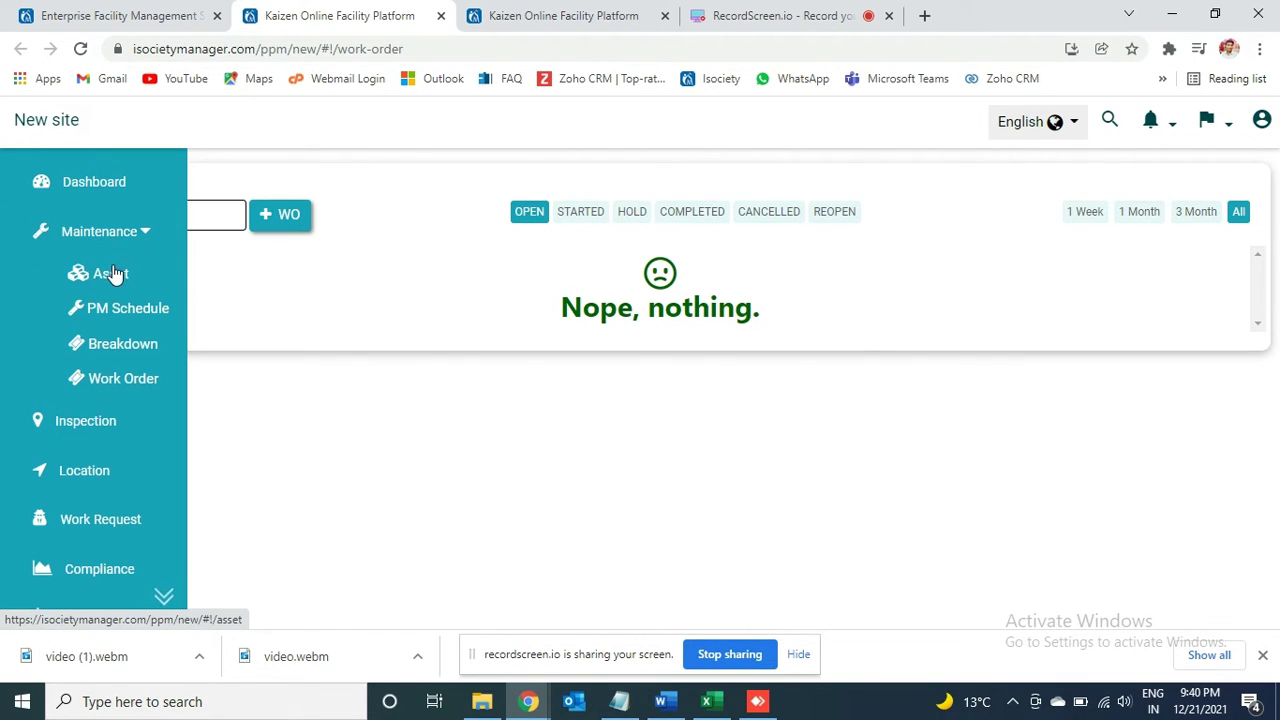
left_click(110, 275)
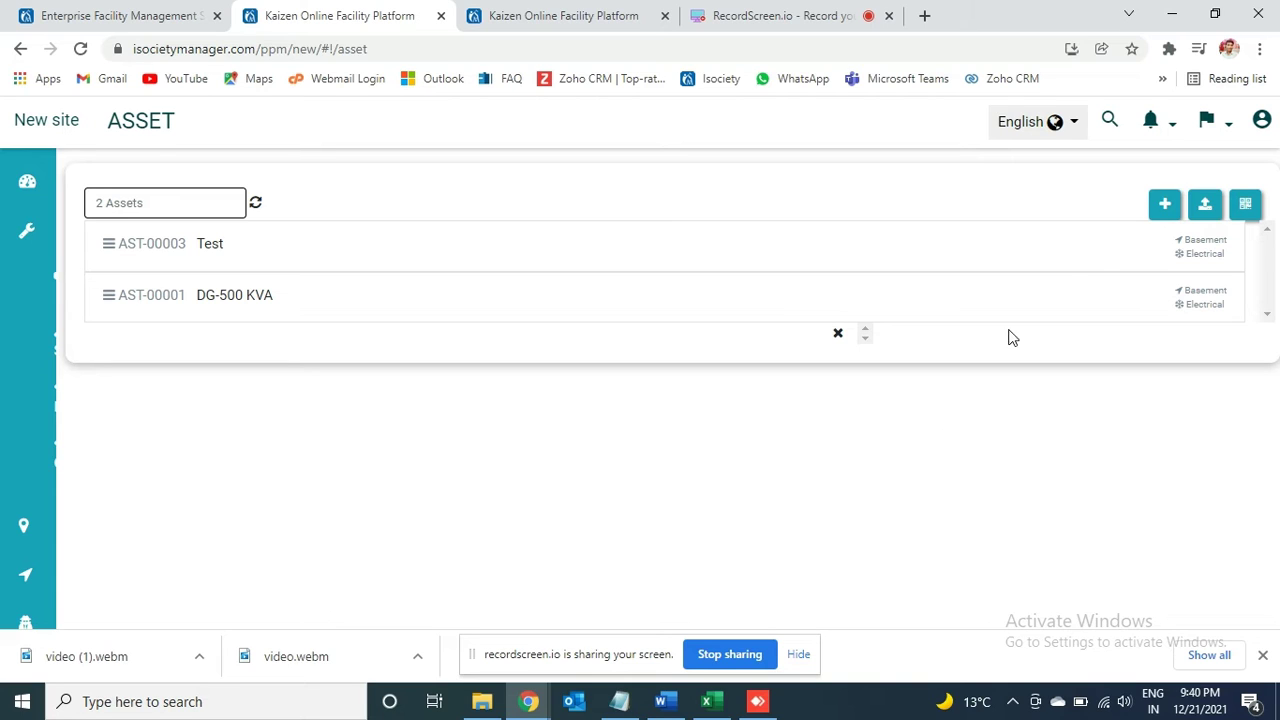
Step: Start a new asset named Test 2 in the Electrical category
left_click(1172, 207)
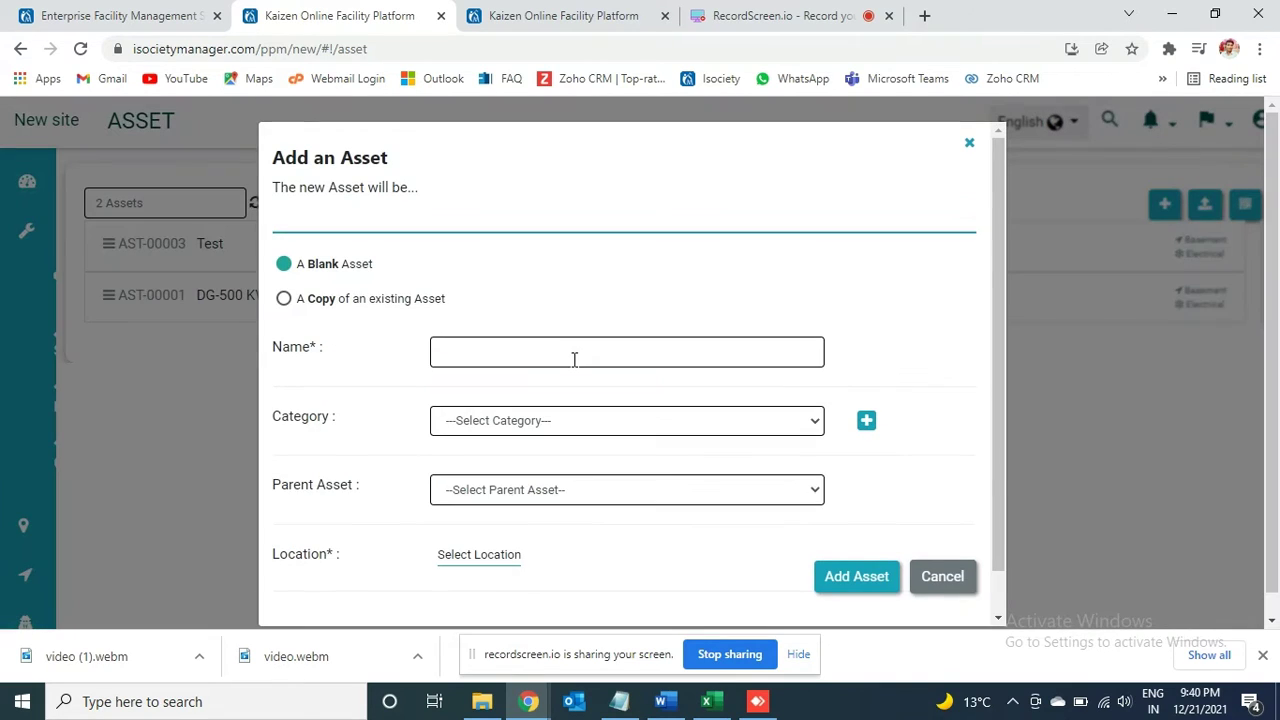
left_click(550, 358)
type("T")
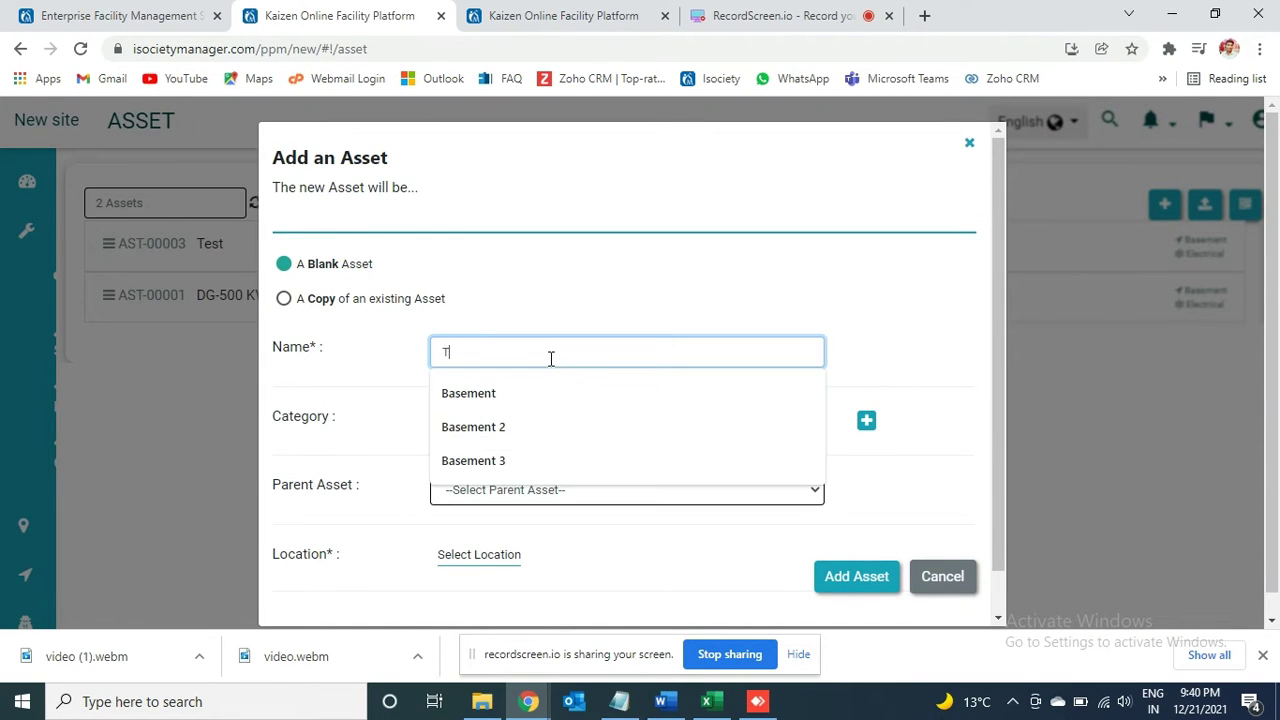
type("est 2")
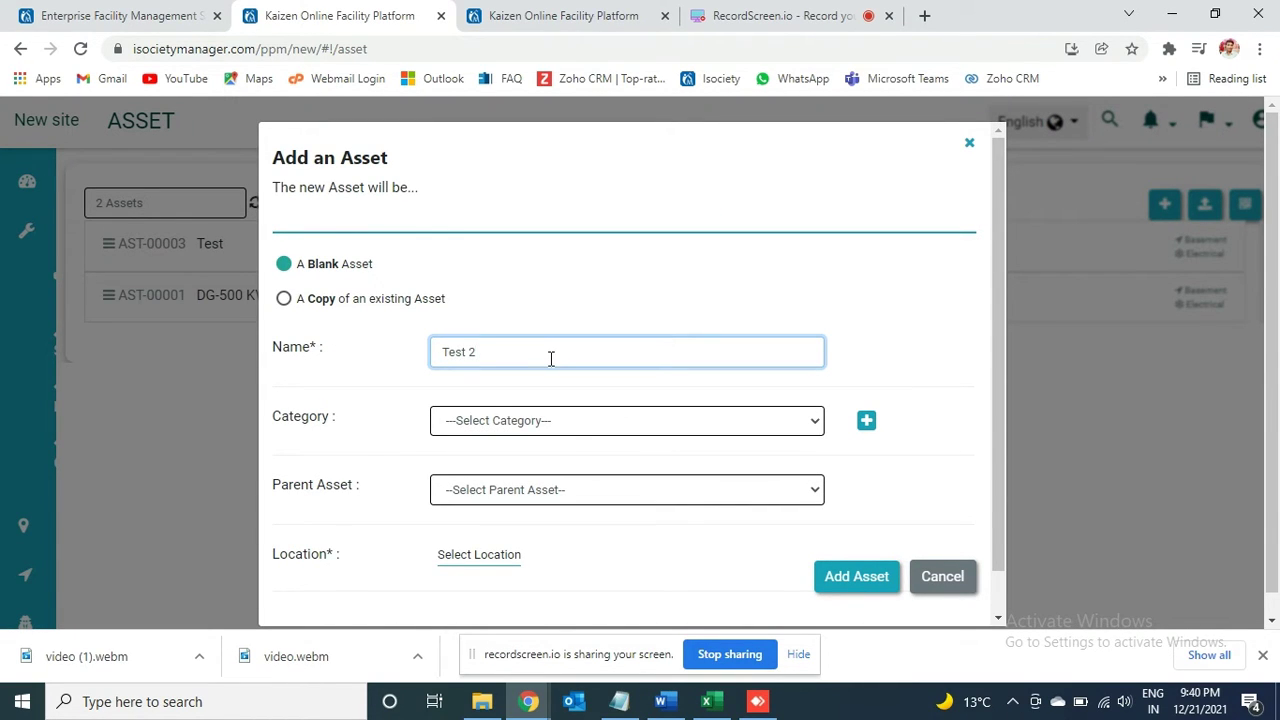
left_click(570, 424)
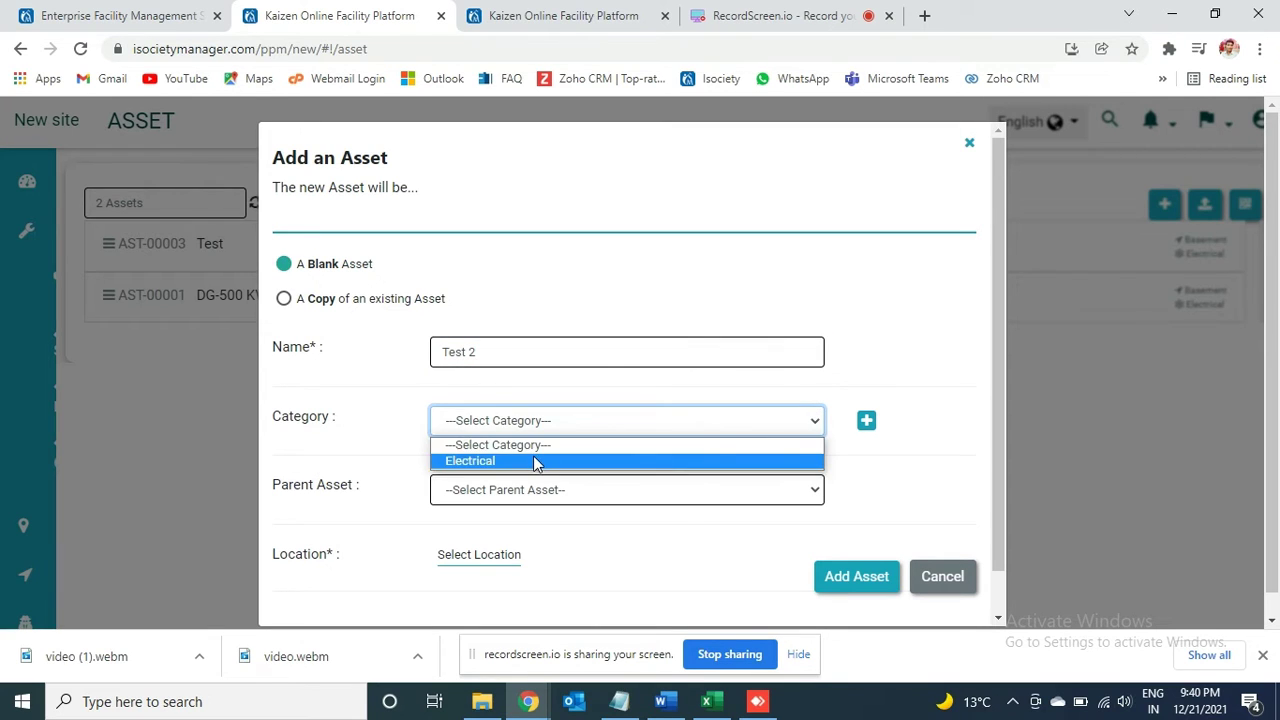
left_click(536, 461)
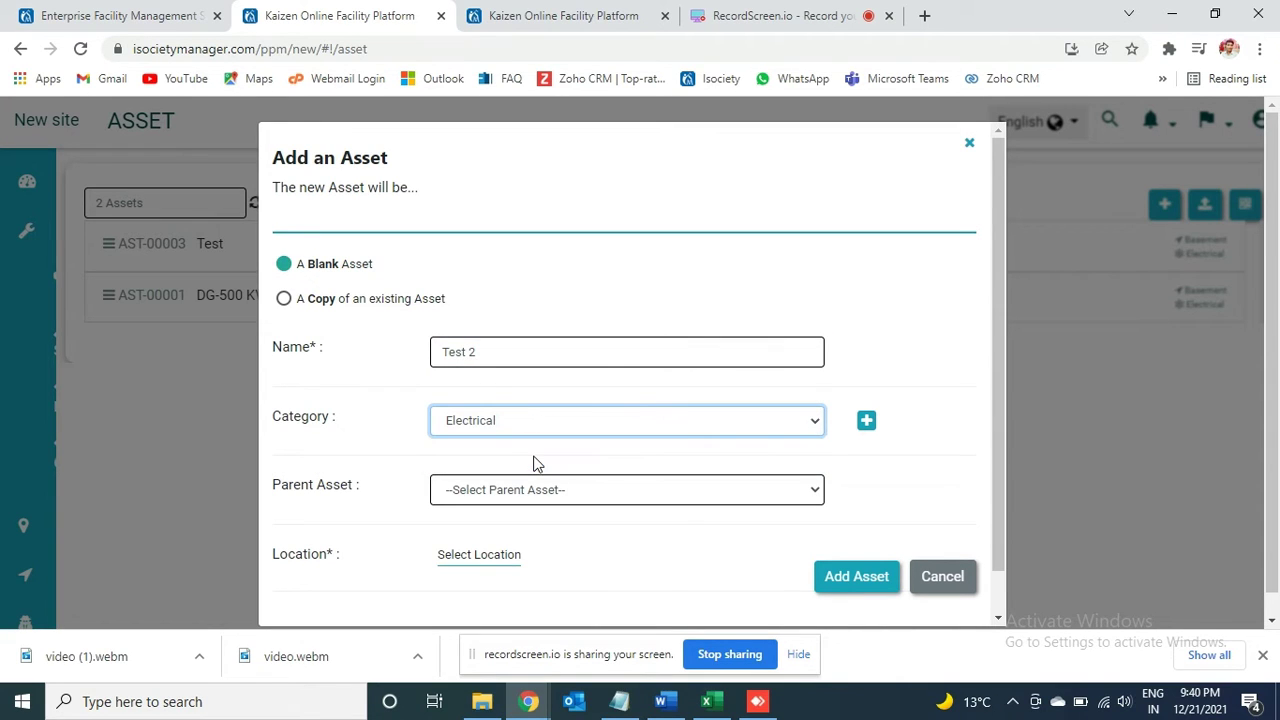
Step: Close the new-category and parent-asset lists unchanged, then bring up the location picker
left_click(867, 421)
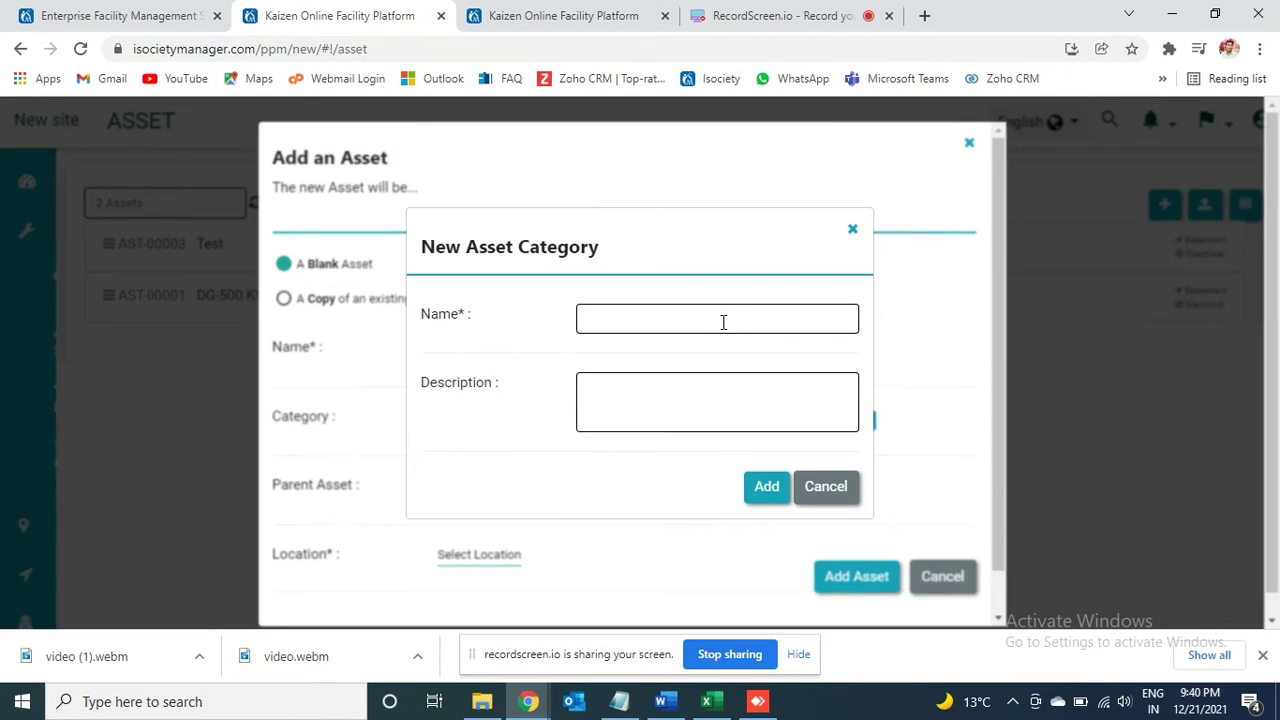
left_click(851, 231)
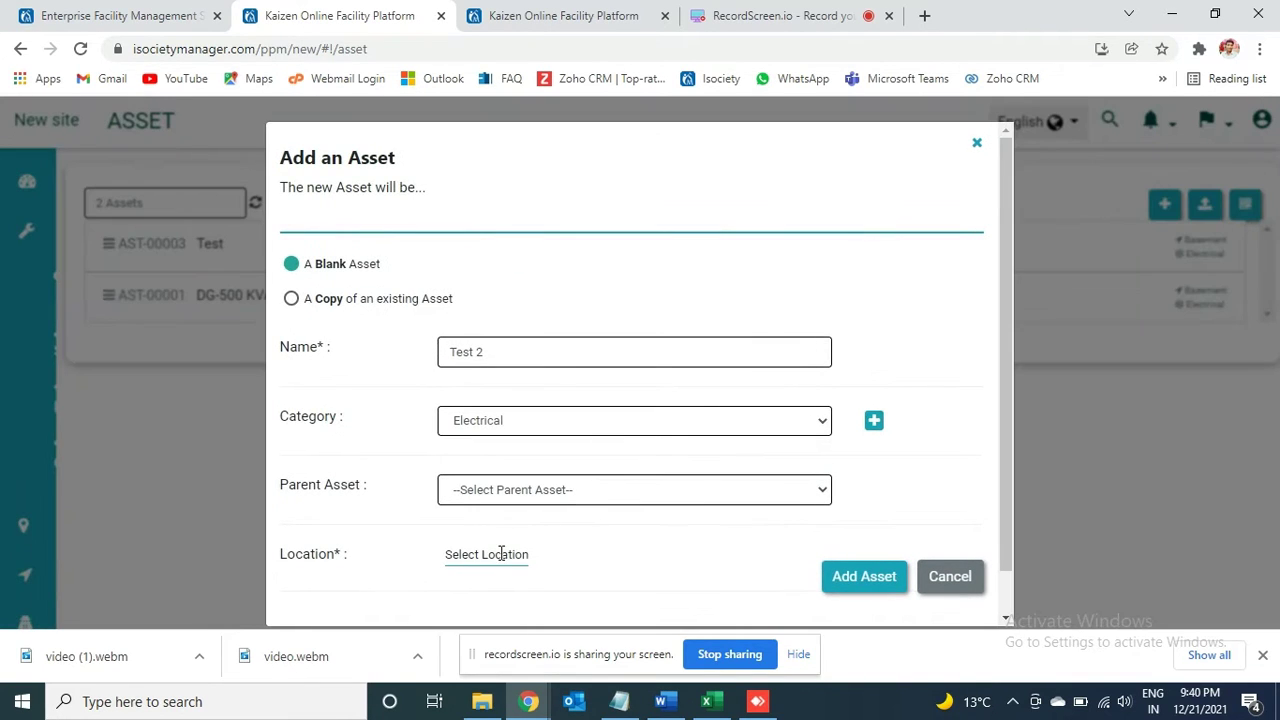
left_click(581, 487)
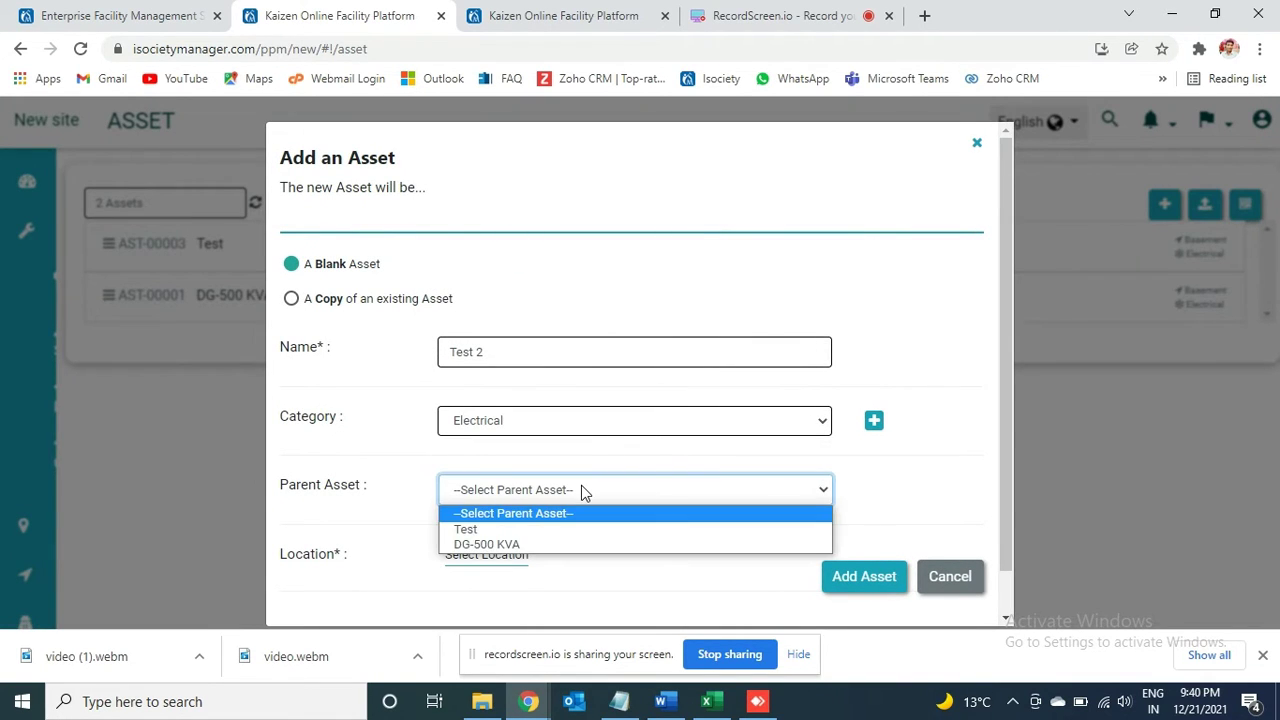
left_click(375, 595)
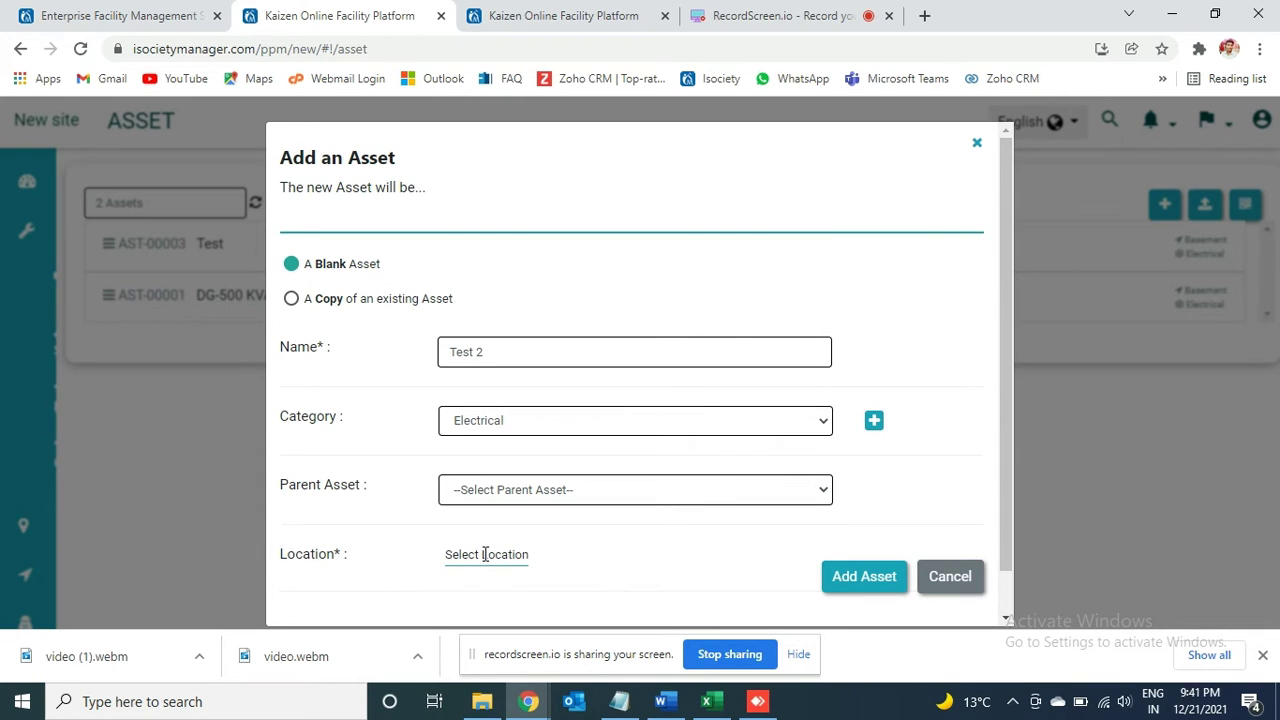
left_click(484, 557)
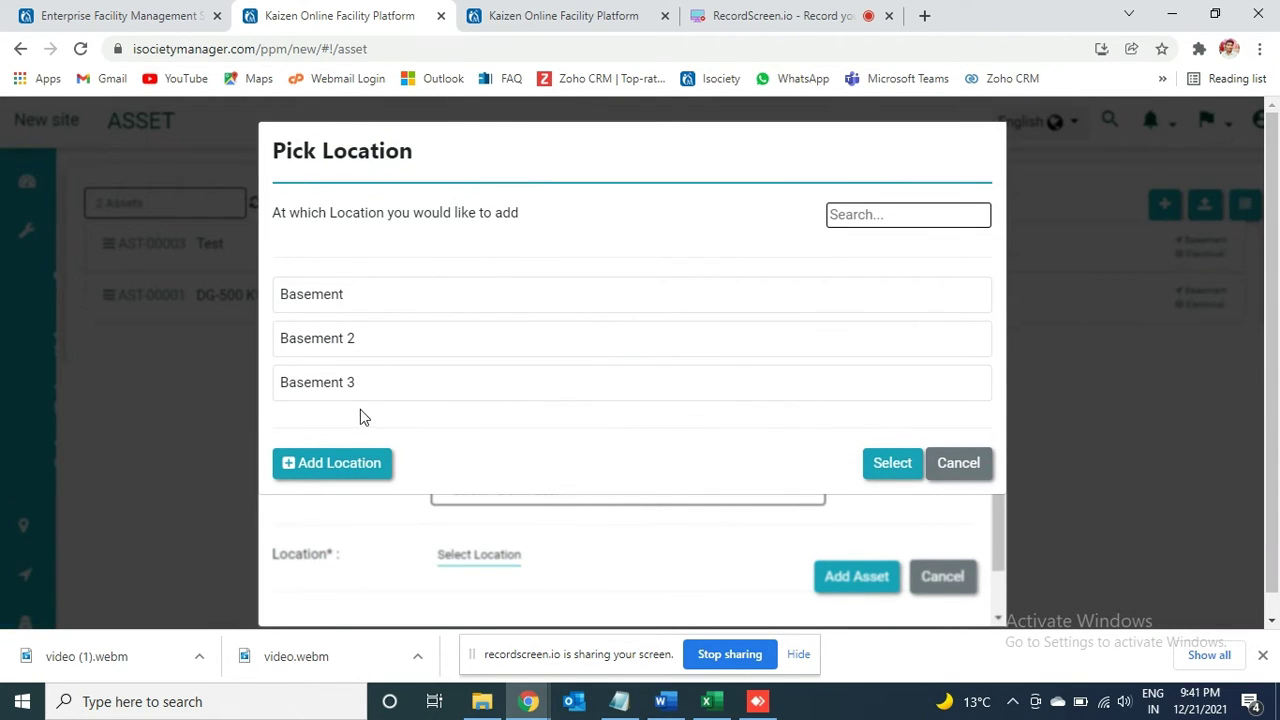
Step: Create a new location named '1st floor'
left_click(362, 468)
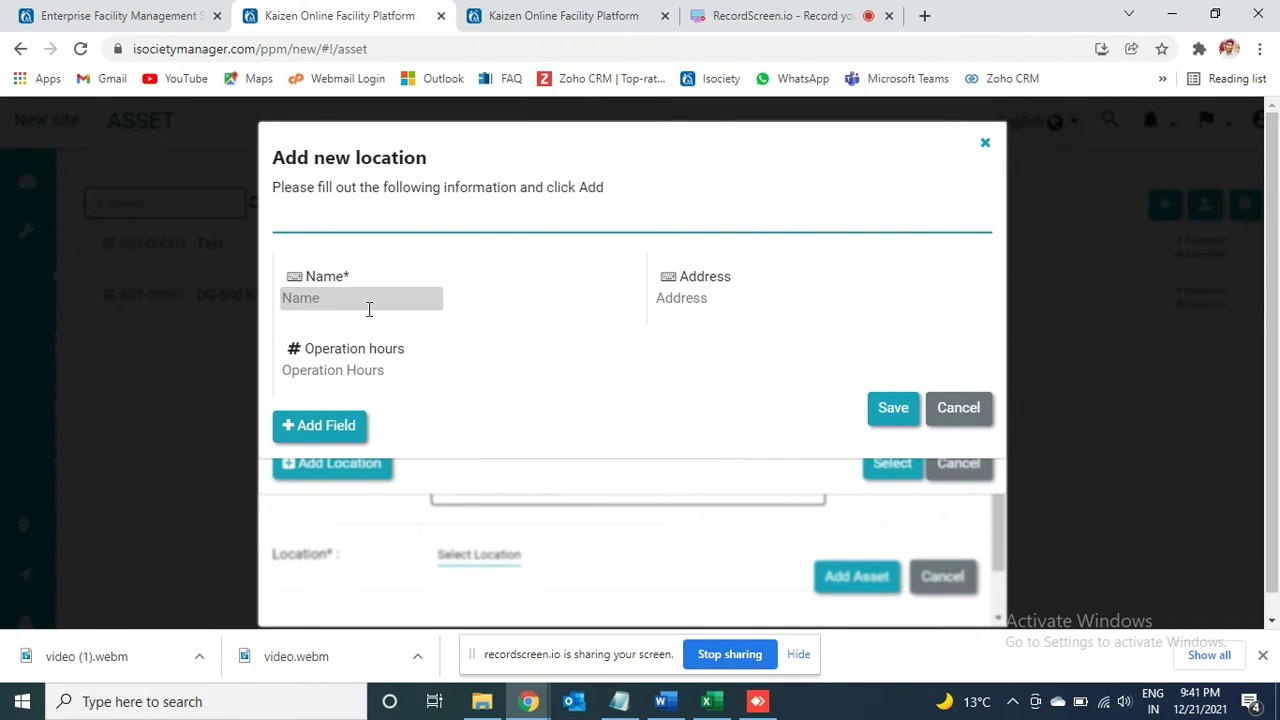
left_click(346, 298)
type("!st flo")
key("BackSpace")
type("1")
left_click(884, 412)
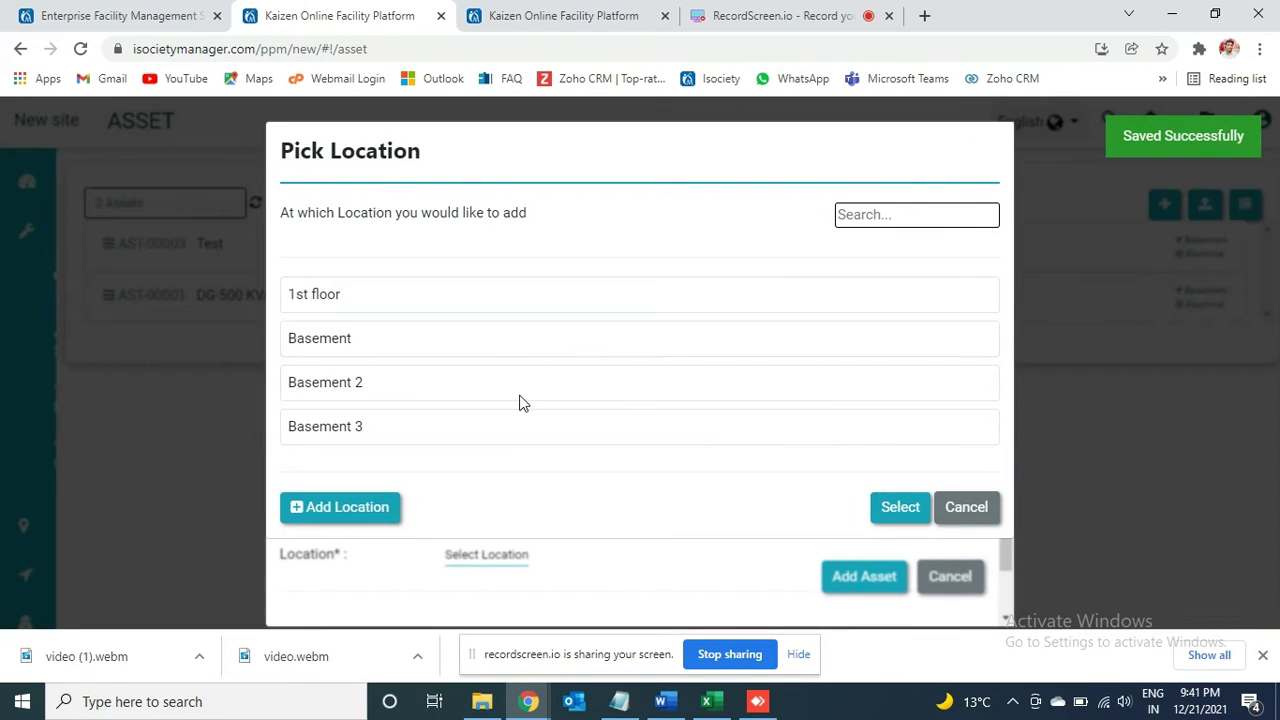
Step: Assign 1st floor as the location and save asset Test 2
left_click(342, 298)
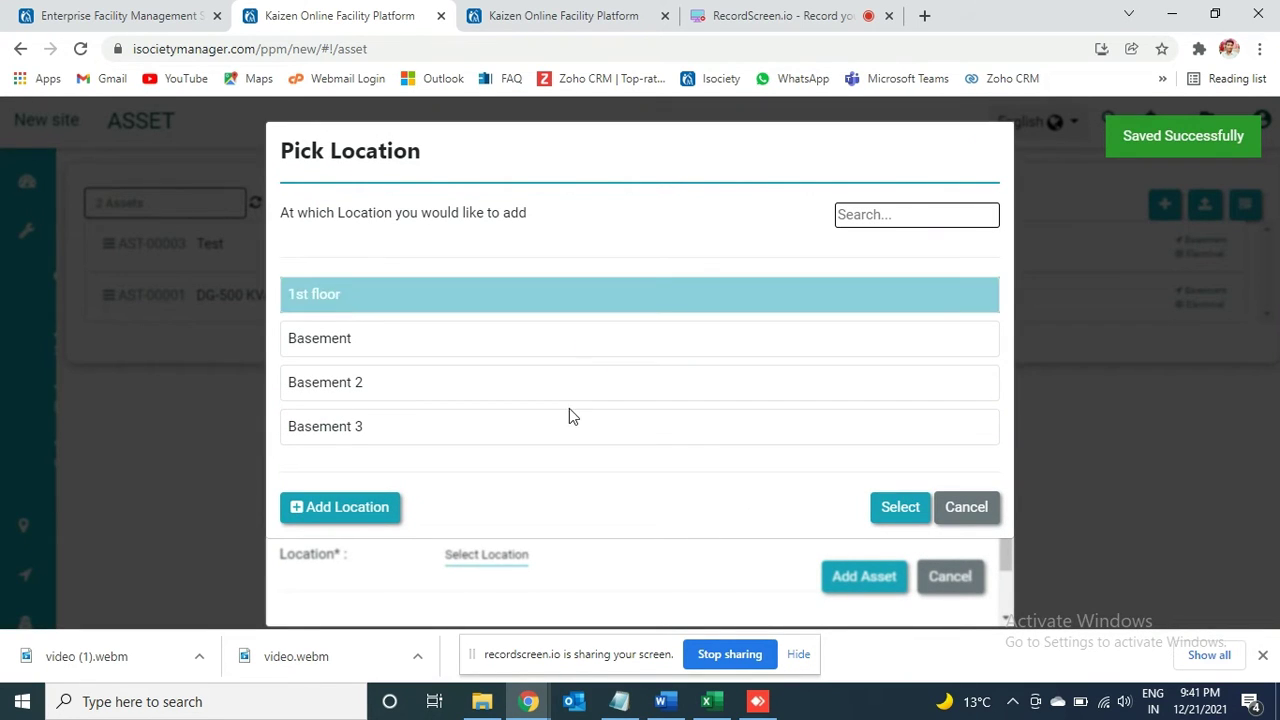
left_click(894, 508)
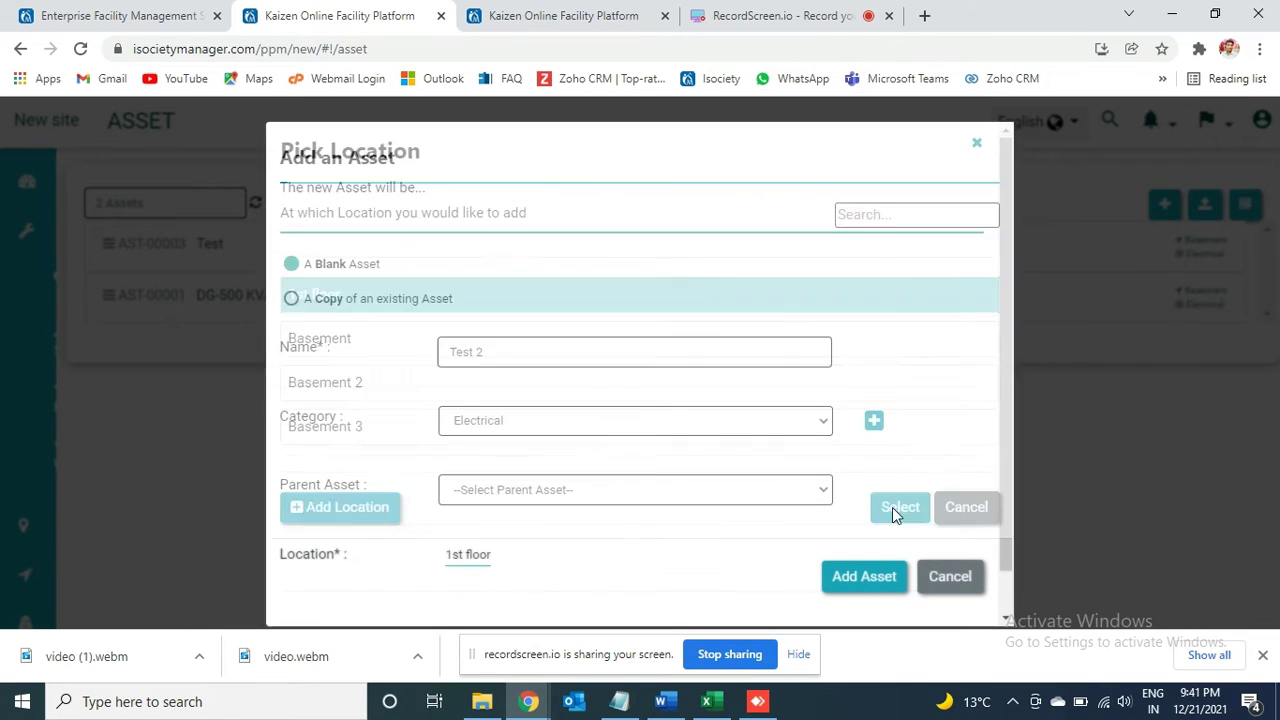
left_click(862, 574)
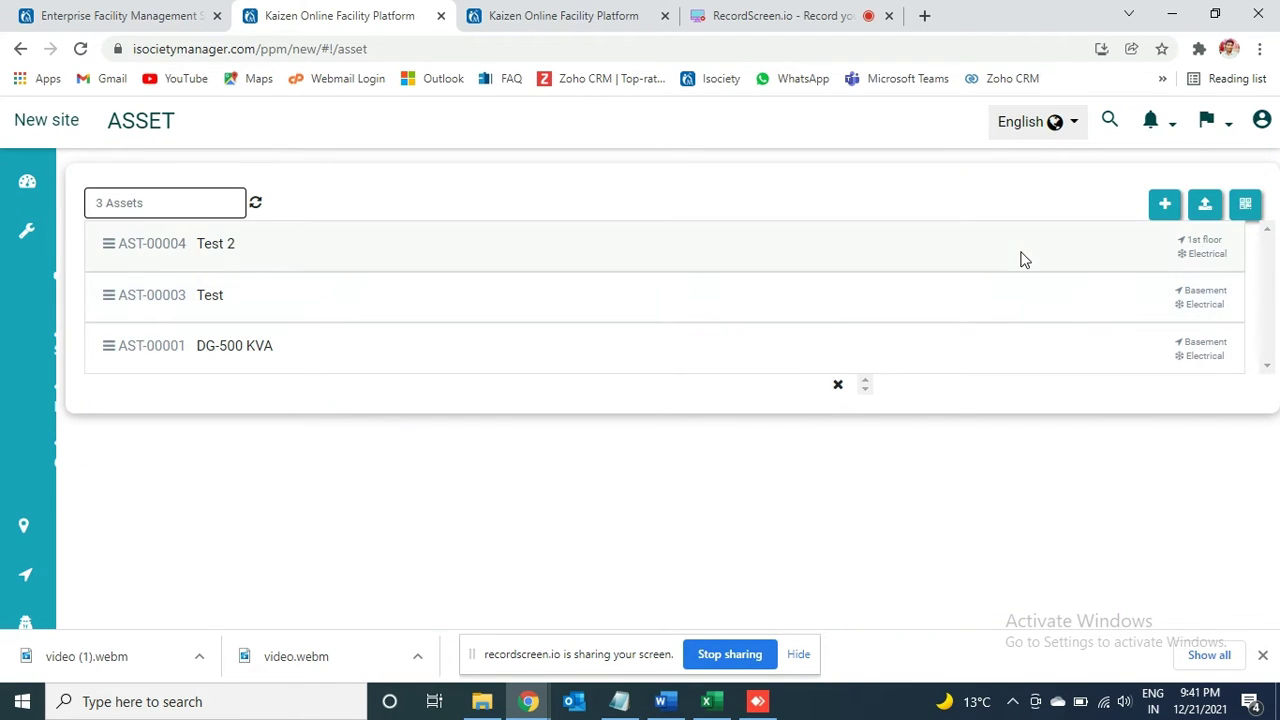
Step: Add DG-500 KVA's QR code label to the print selection and send it to print
left_click(1245, 204)
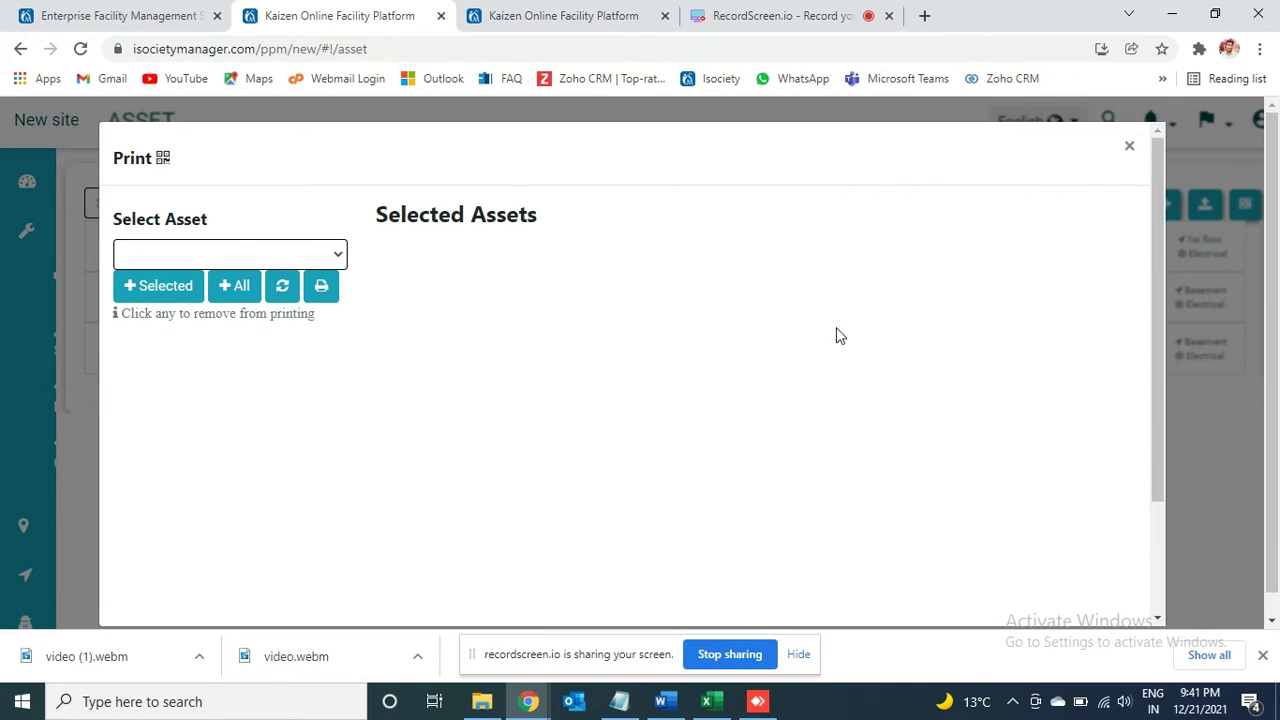
left_click(306, 256)
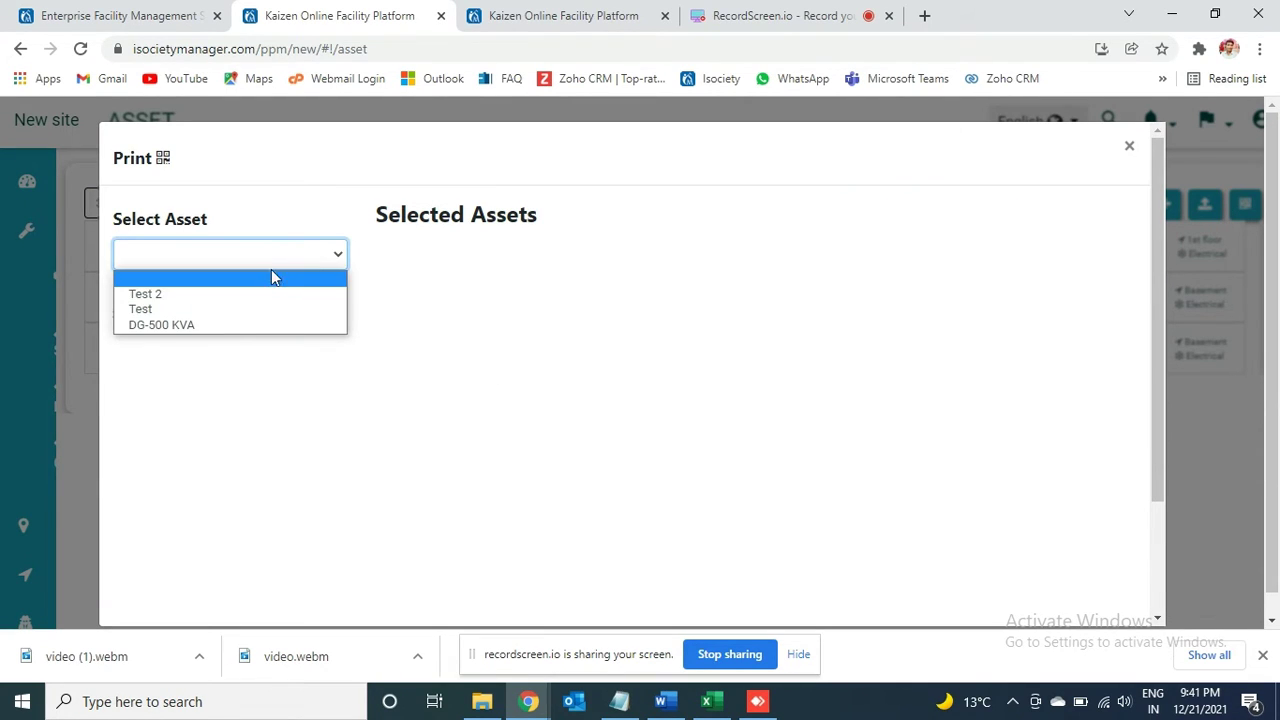
left_click(215, 326)
left_click(164, 292)
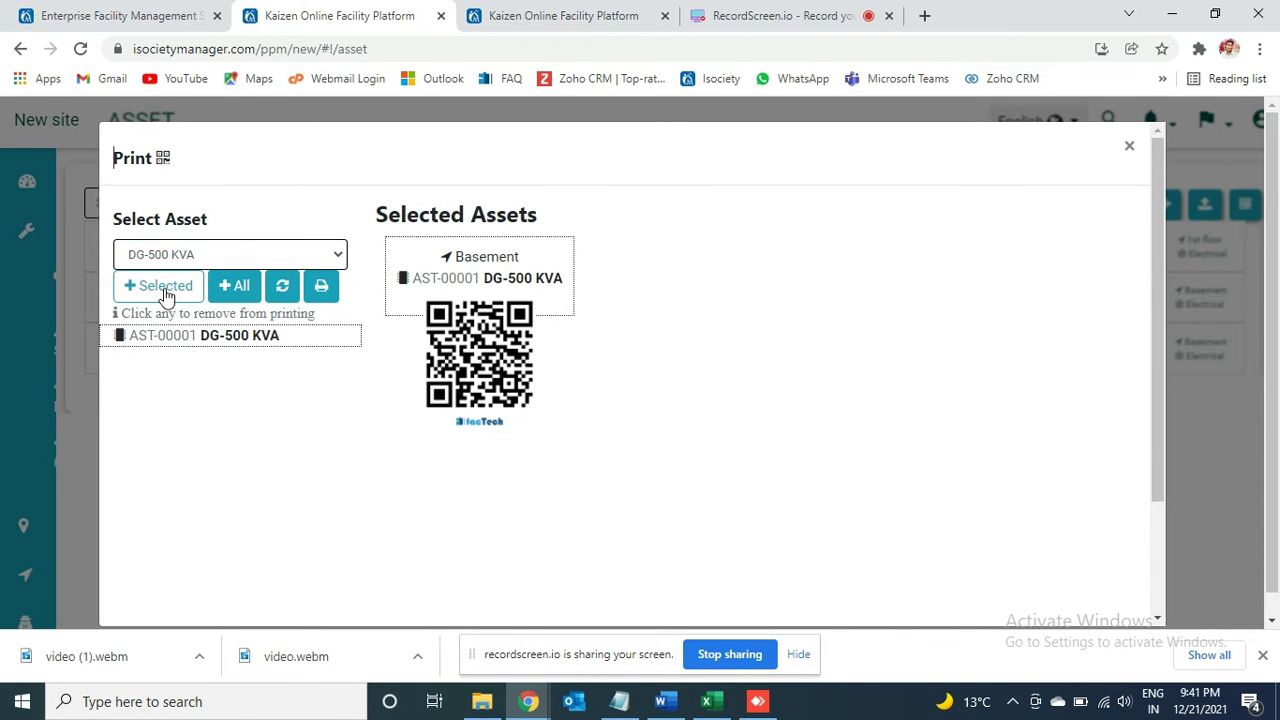
left_click(321, 287)
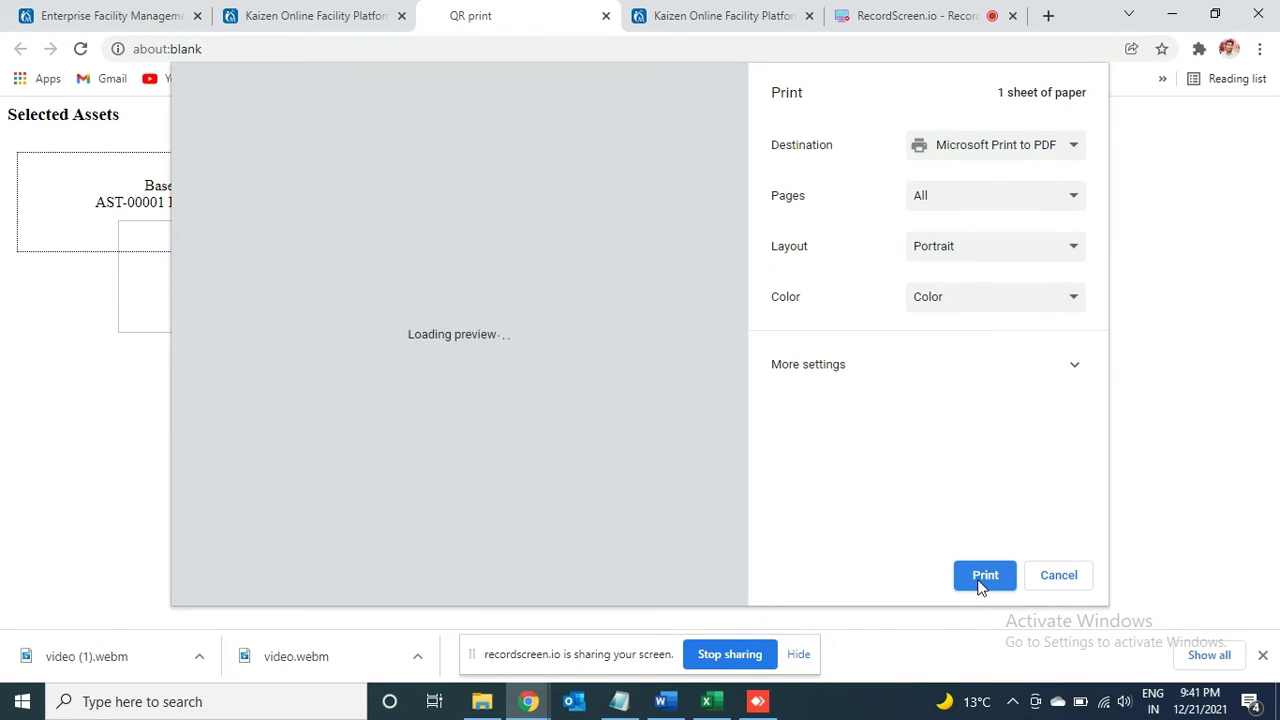
Step: Cancel the QR label print and close the QR printing panel on the platform tab
left_click(972, 151)
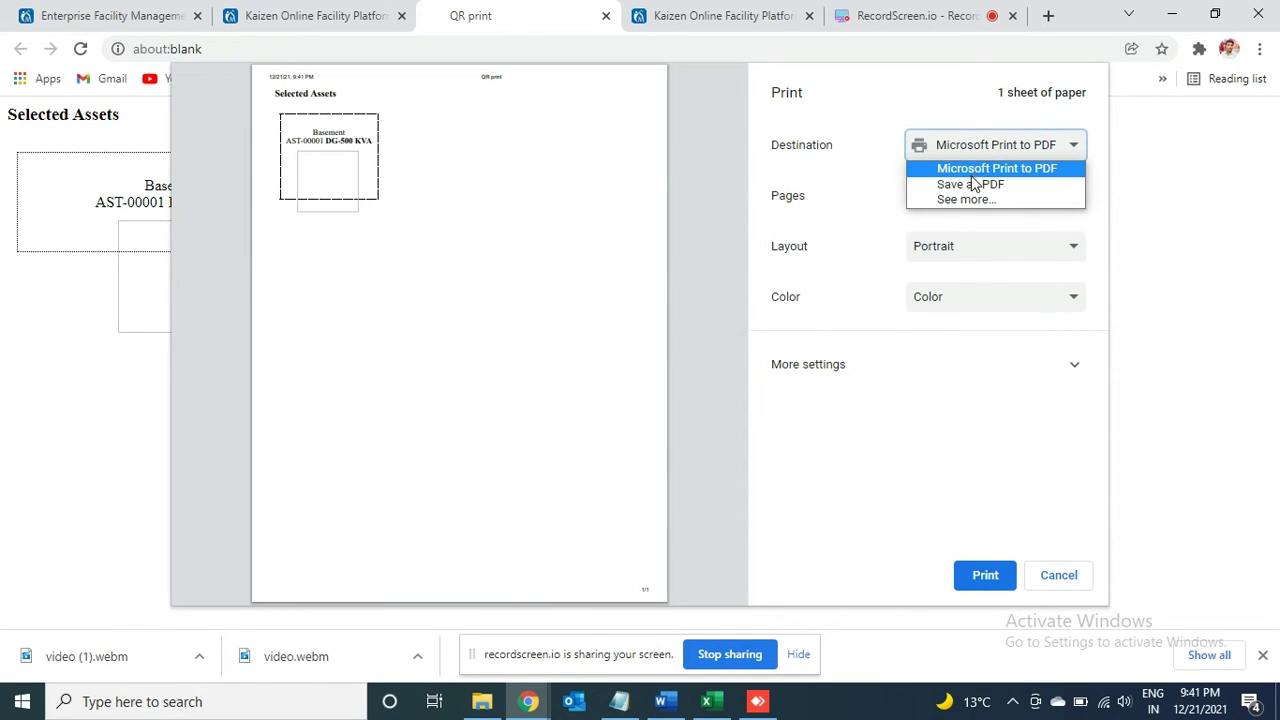
left_click(1074, 572)
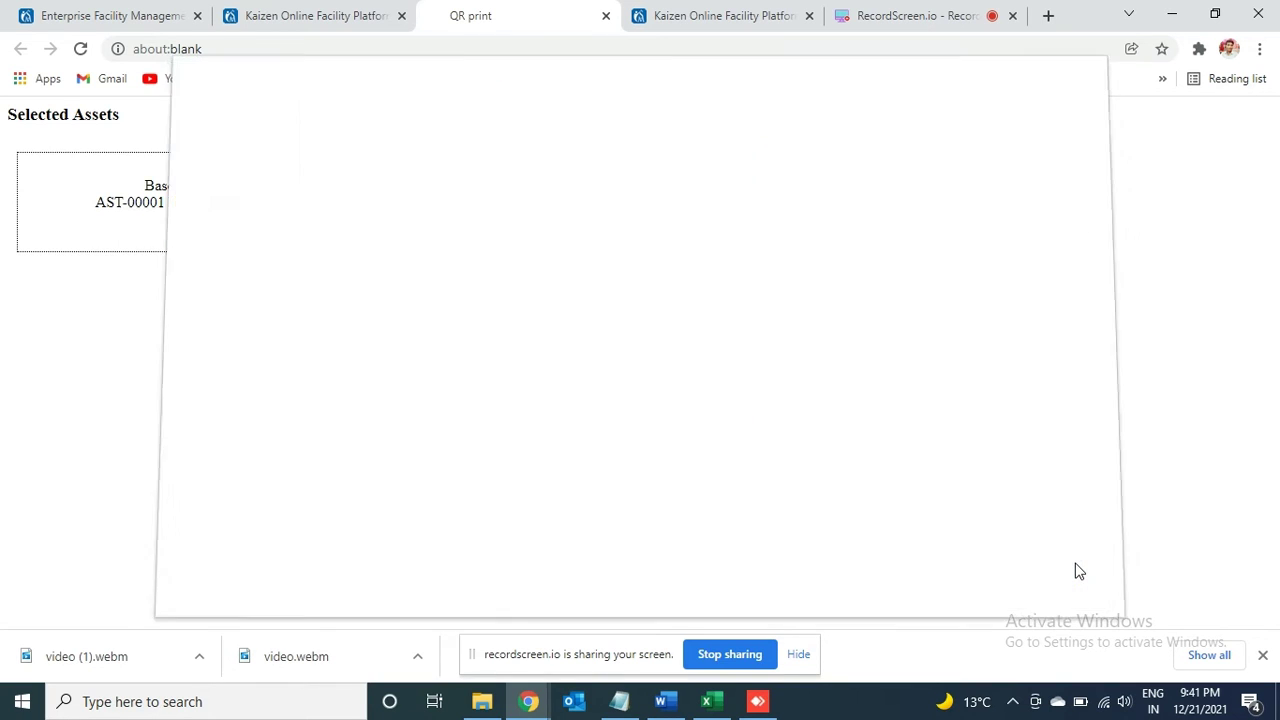
left_click(323, 20)
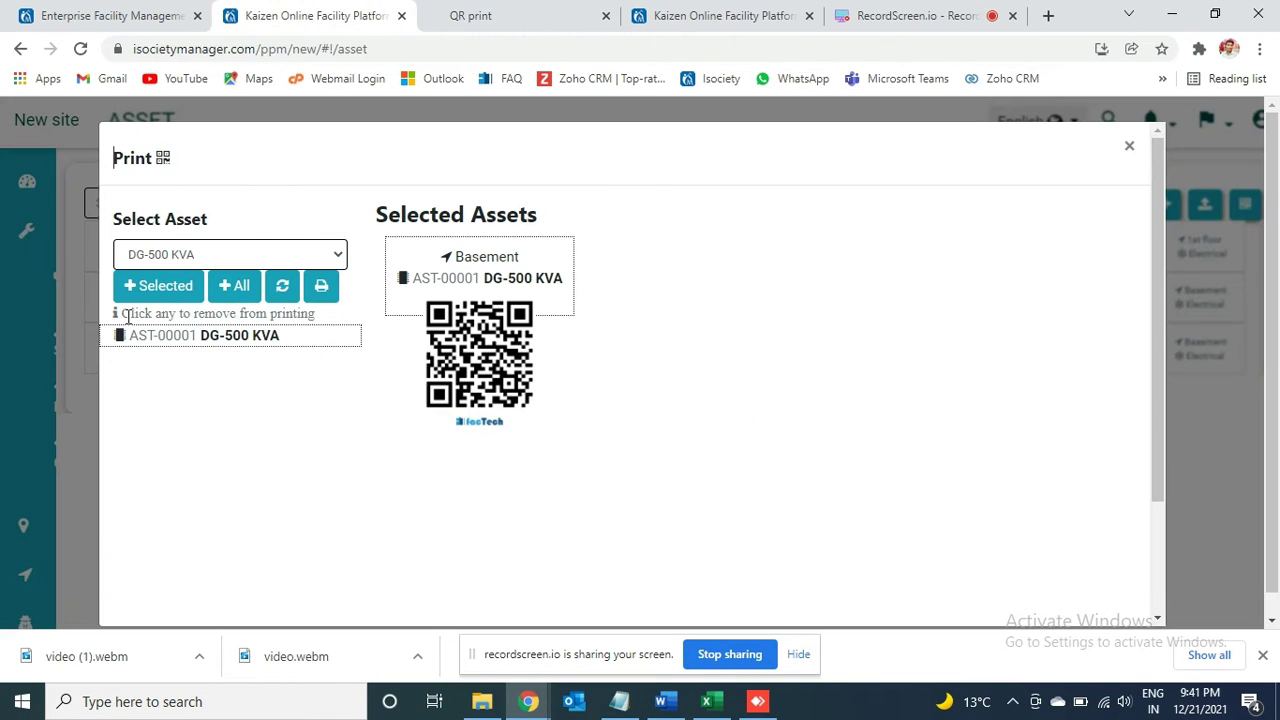
left_click(1129, 148)
Step: Create a blank PM template named 'Daily A Check for DG' in PM Schedule and open its details
mouse_move(36, 240)
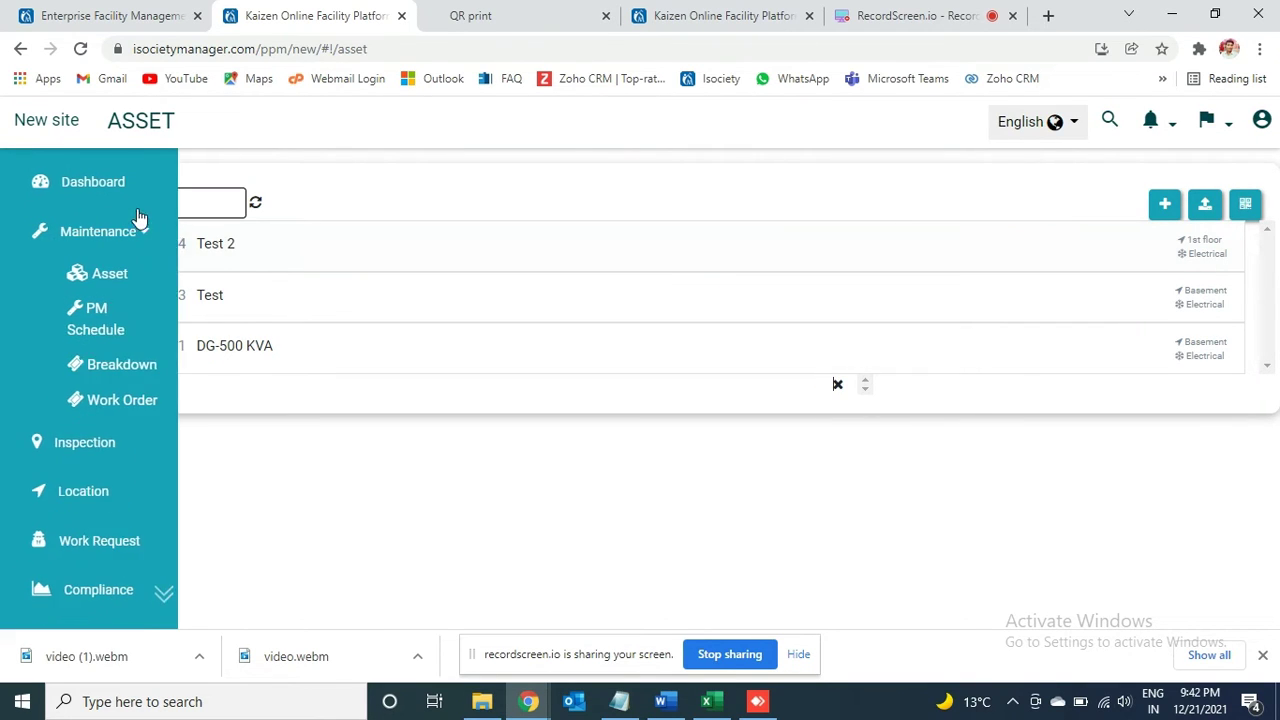
left_click(121, 306)
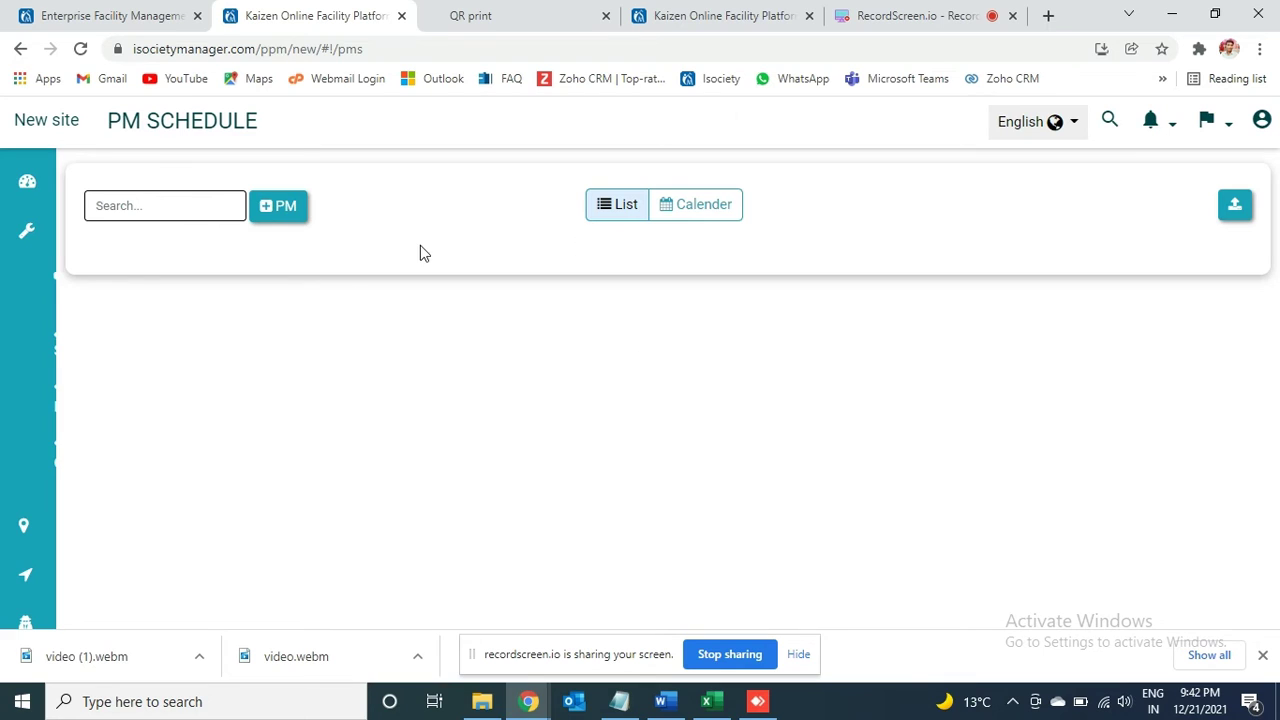
left_click(283, 212)
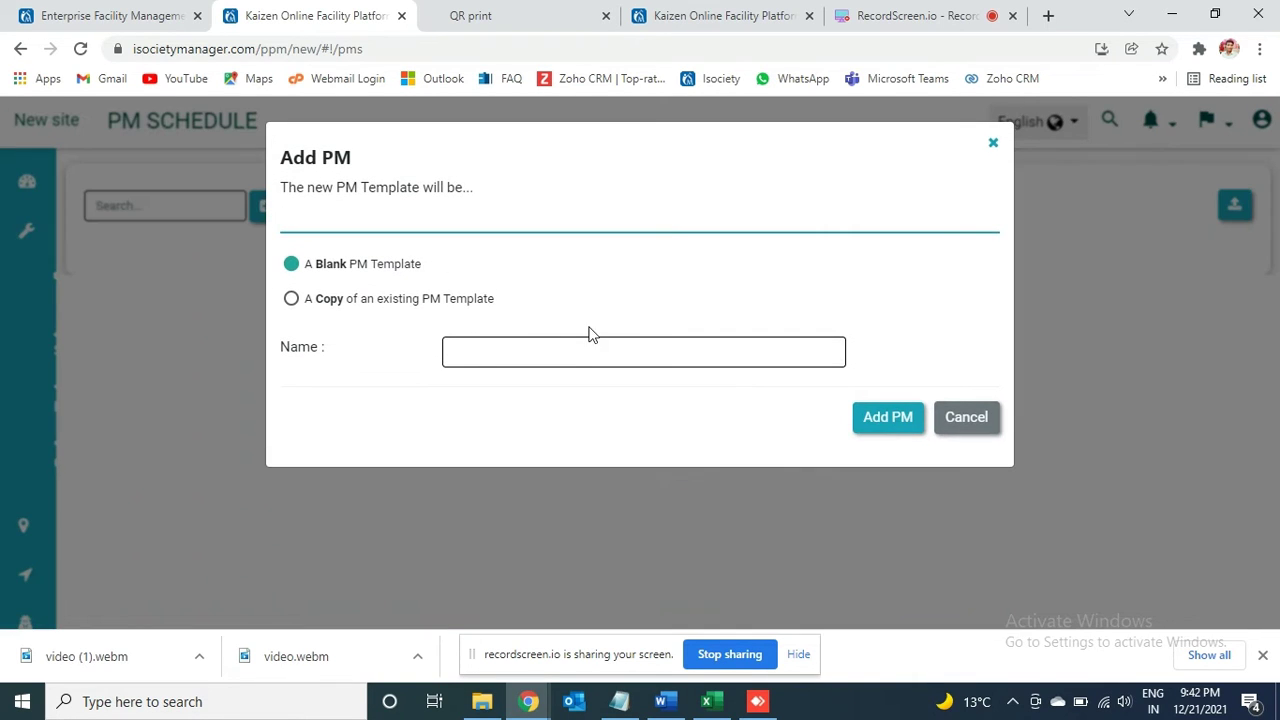
left_click(569, 354)
type("Daily A Check for")
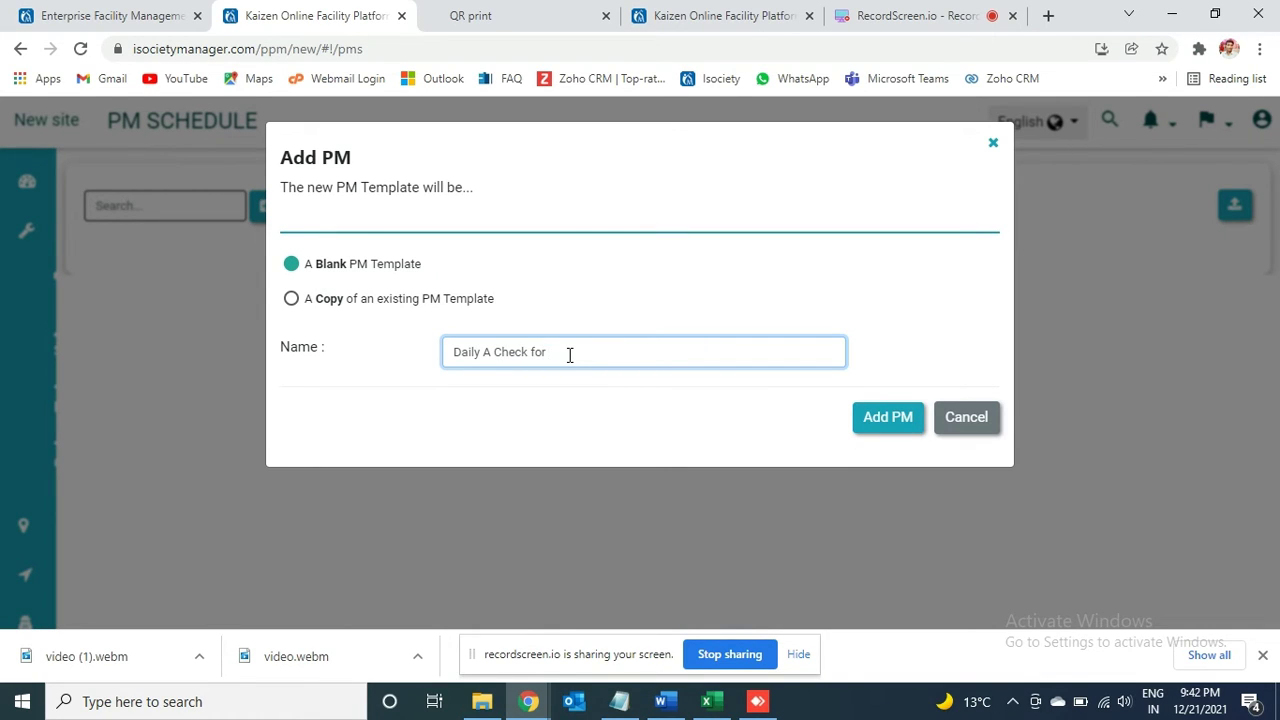
type("DG")
left_click(884, 432)
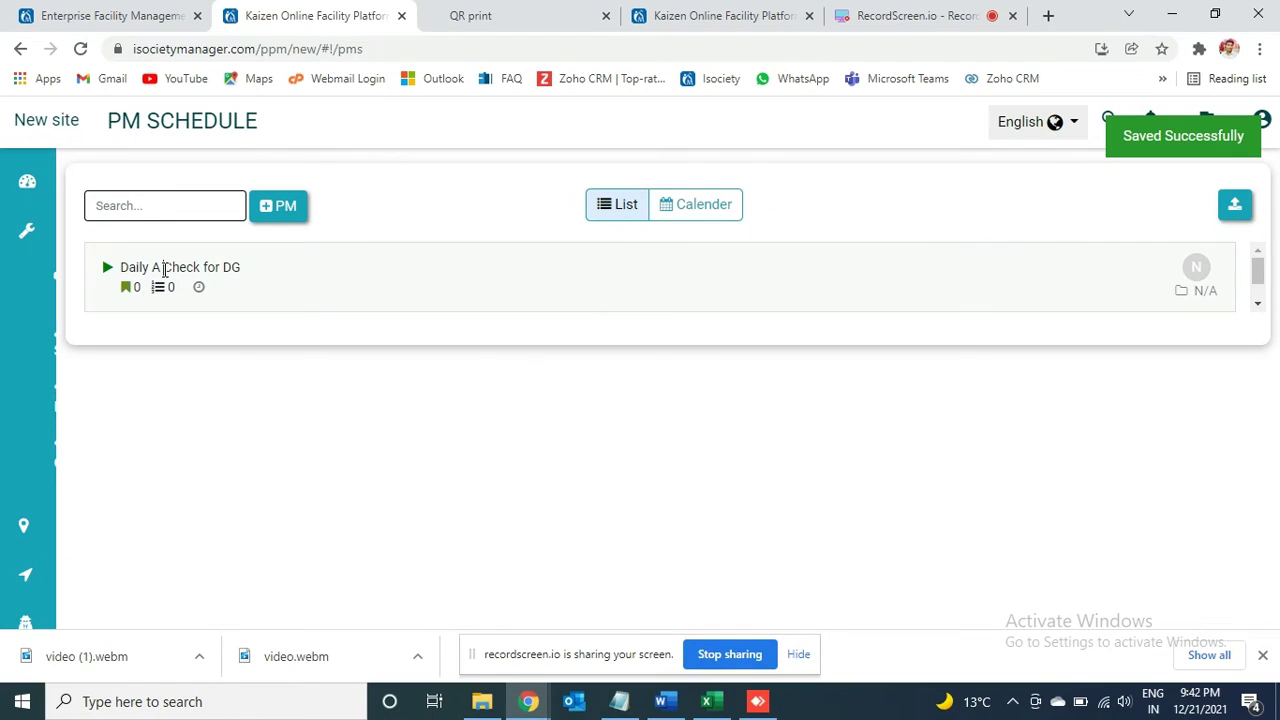
left_click(164, 268)
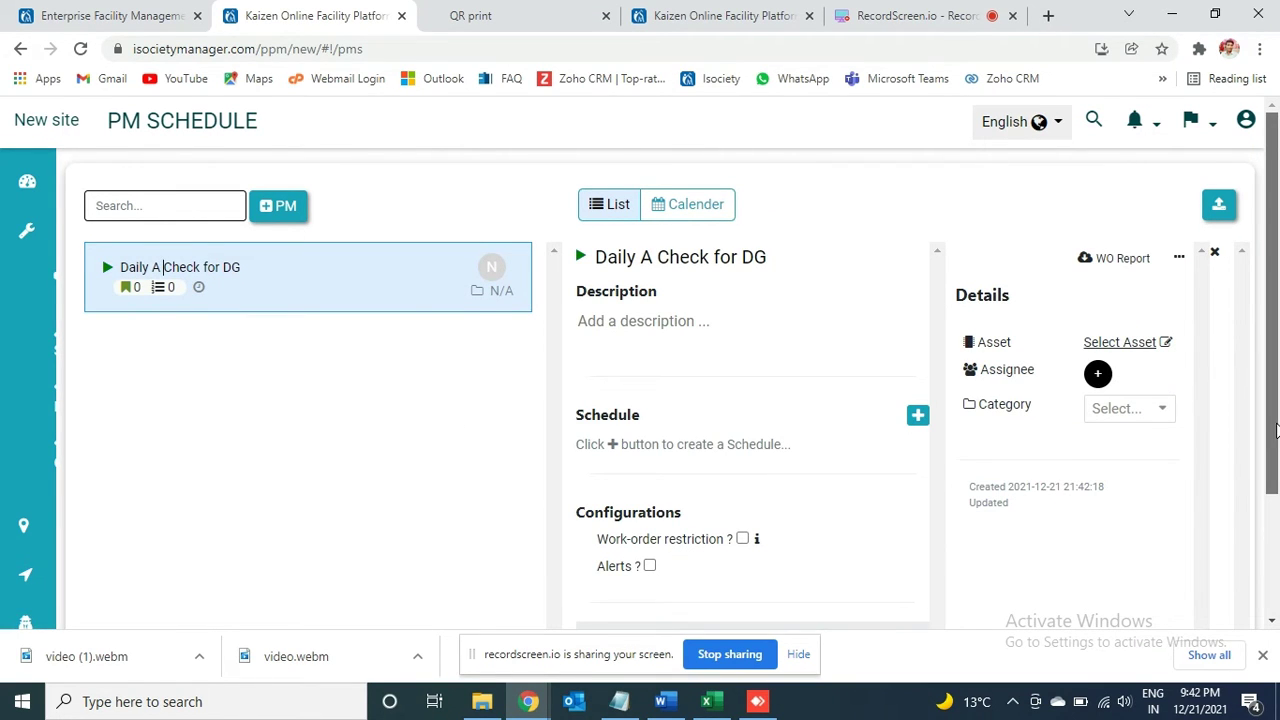
Step: Enter 'Daily Check' as the description of Daily A Check for DG
scroll(1275, 430, "down", 1)
scroll(1273, 429, "up", 1)
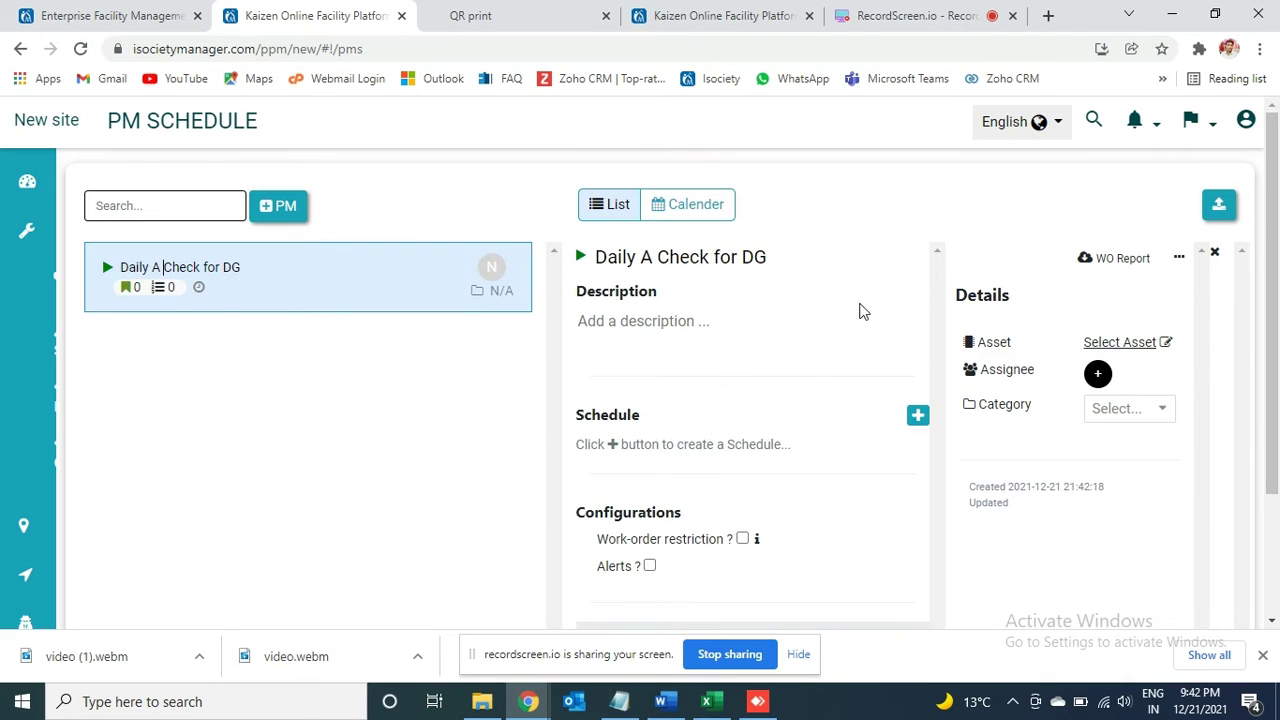
left_click(651, 320)
type("Dail")
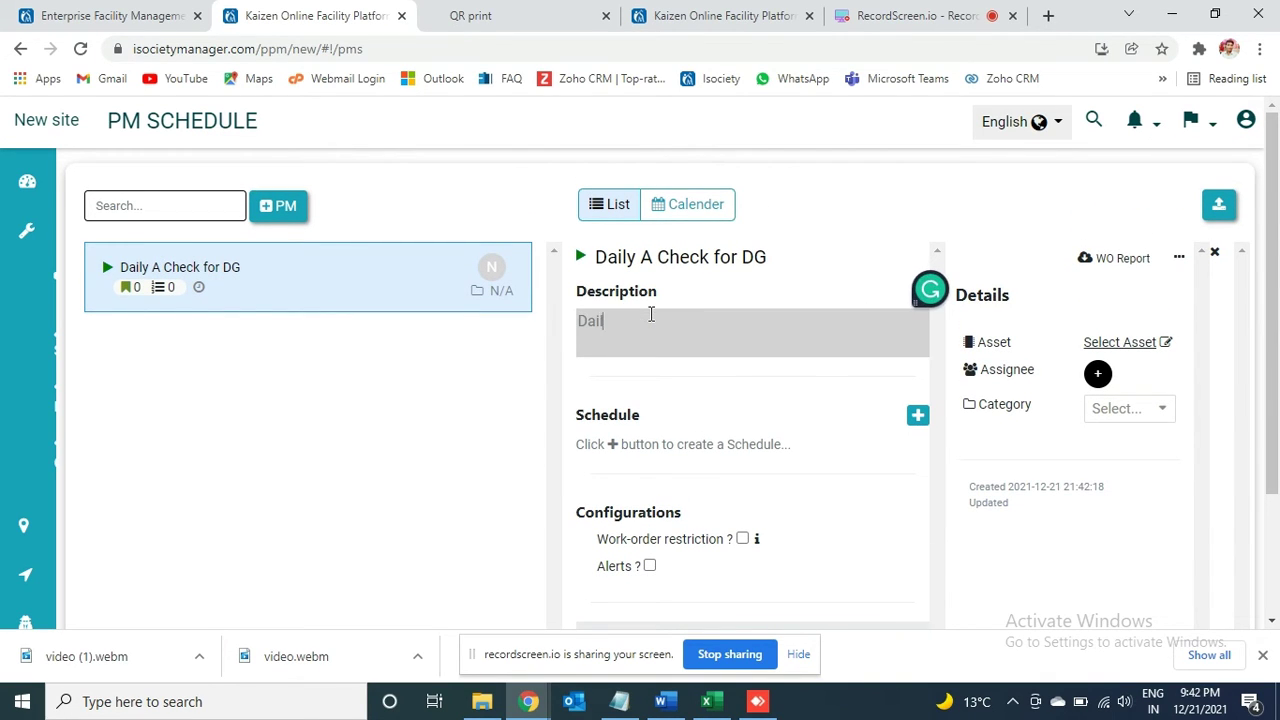
type("y Check")
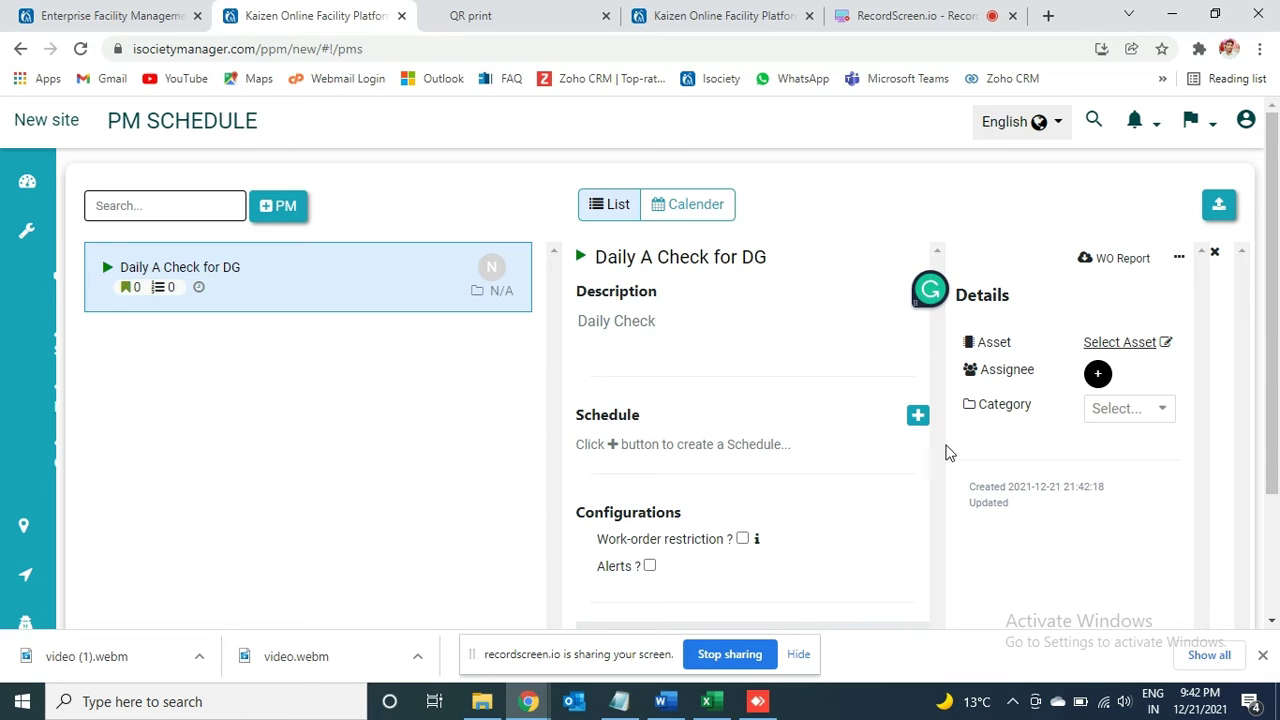
left_click(918, 420)
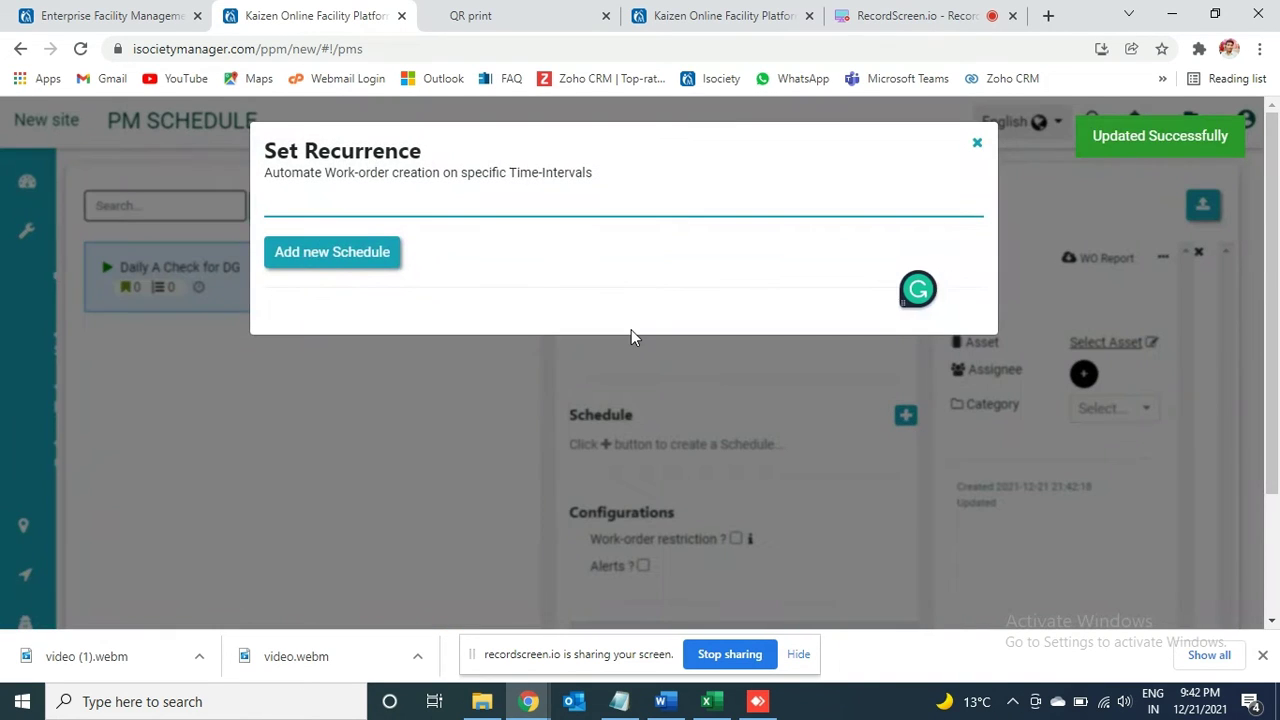
Step: Add and save a recurrence repeating every Day at 6 AM, then close Set Recurrence
left_click(337, 253)
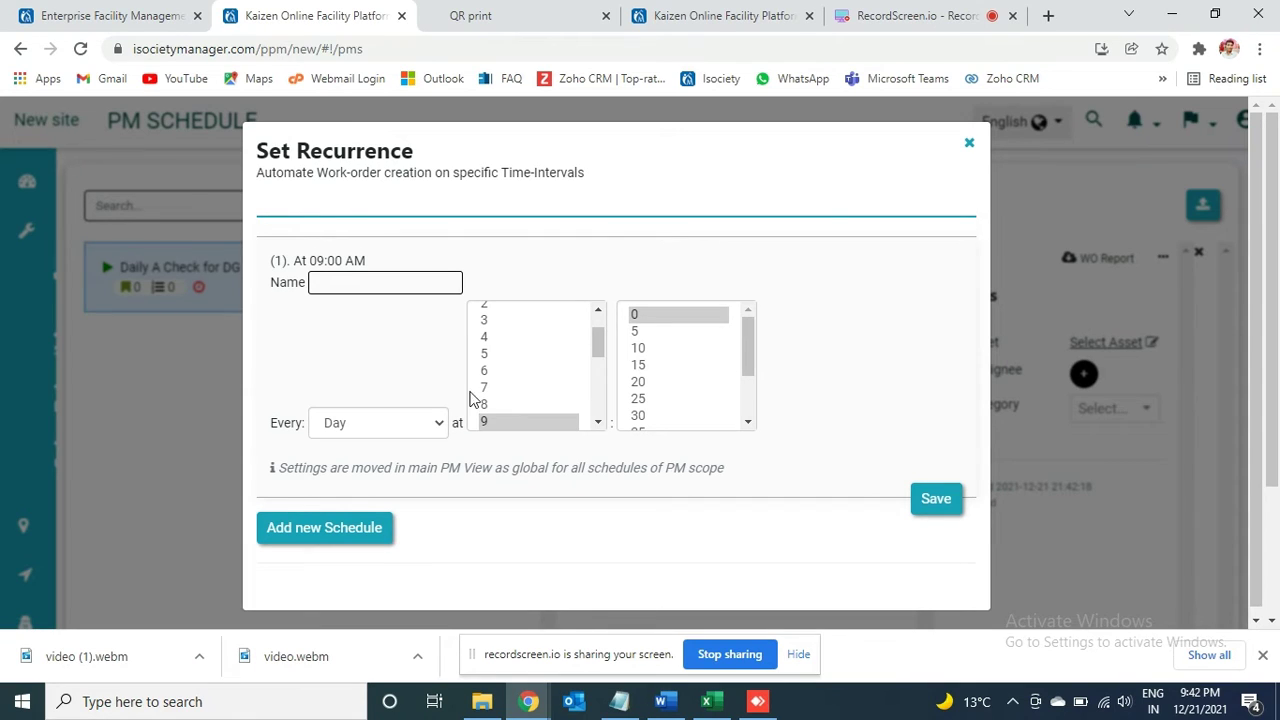
left_click(400, 418)
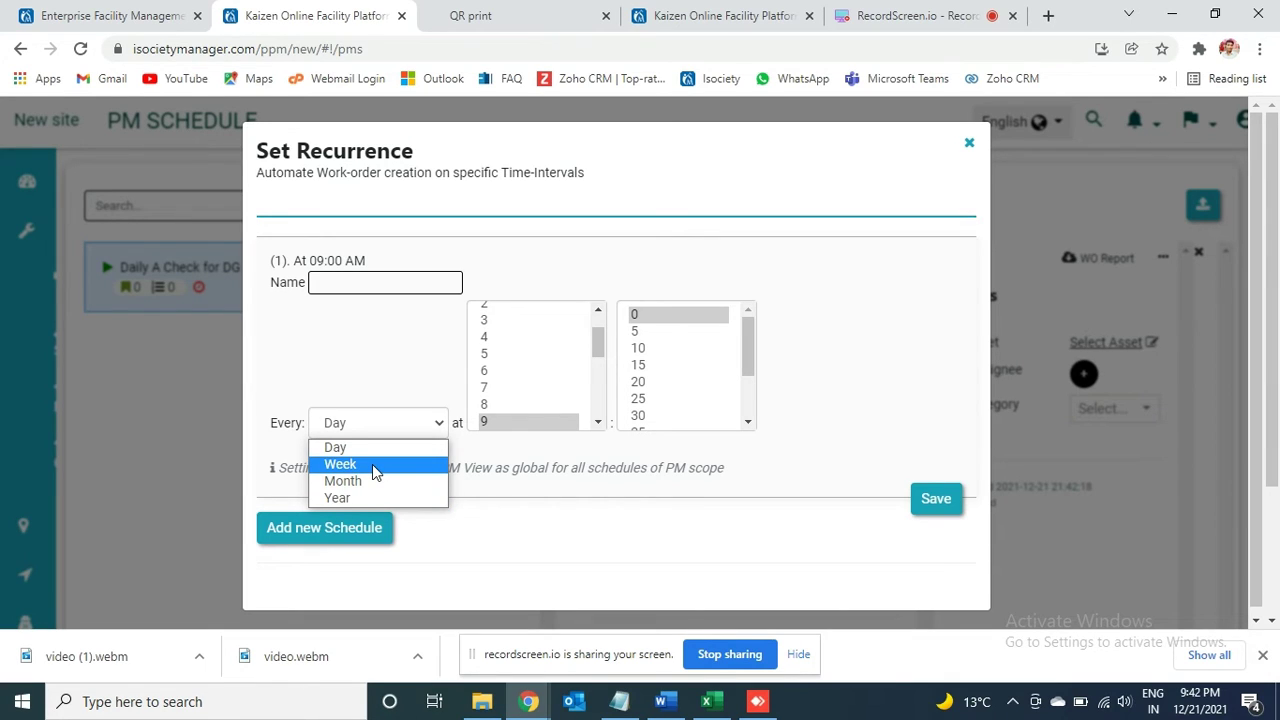
left_click(352, 452)
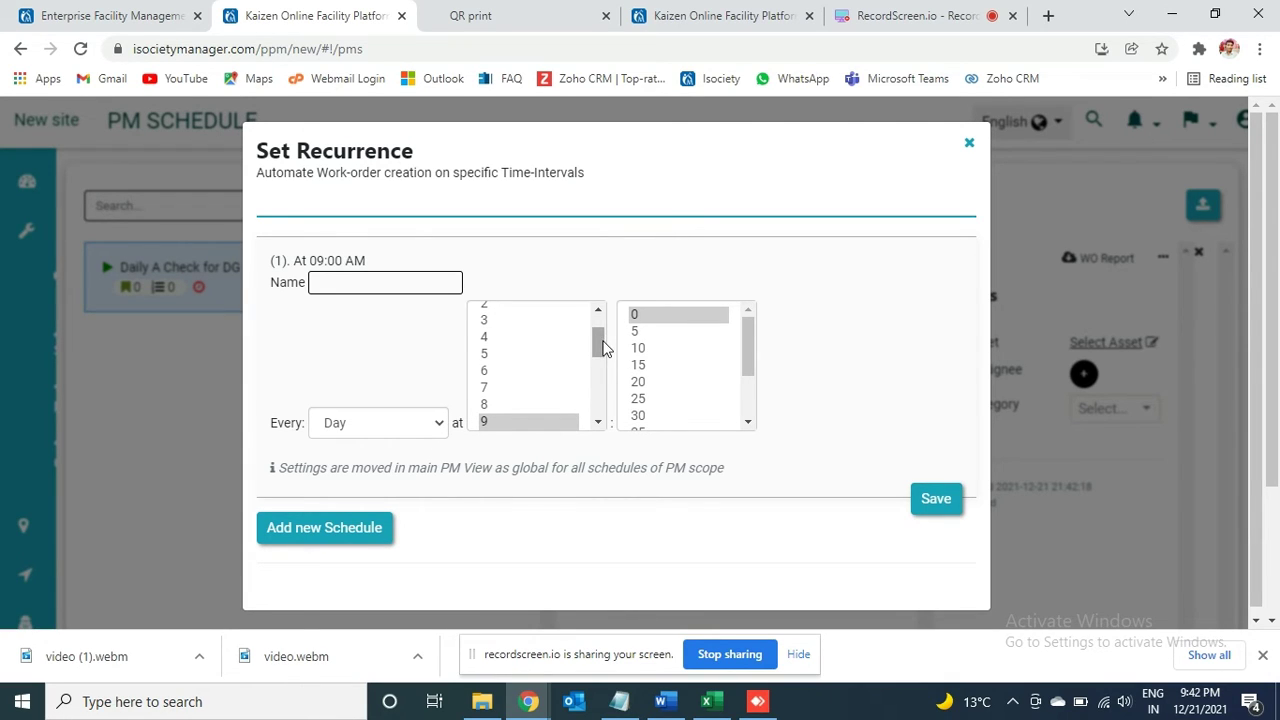
mouse_move(603, 346)
left_mouse_down()
mouse_move(598, 416)
mouse_move(598, 348)
left_mouse_up()
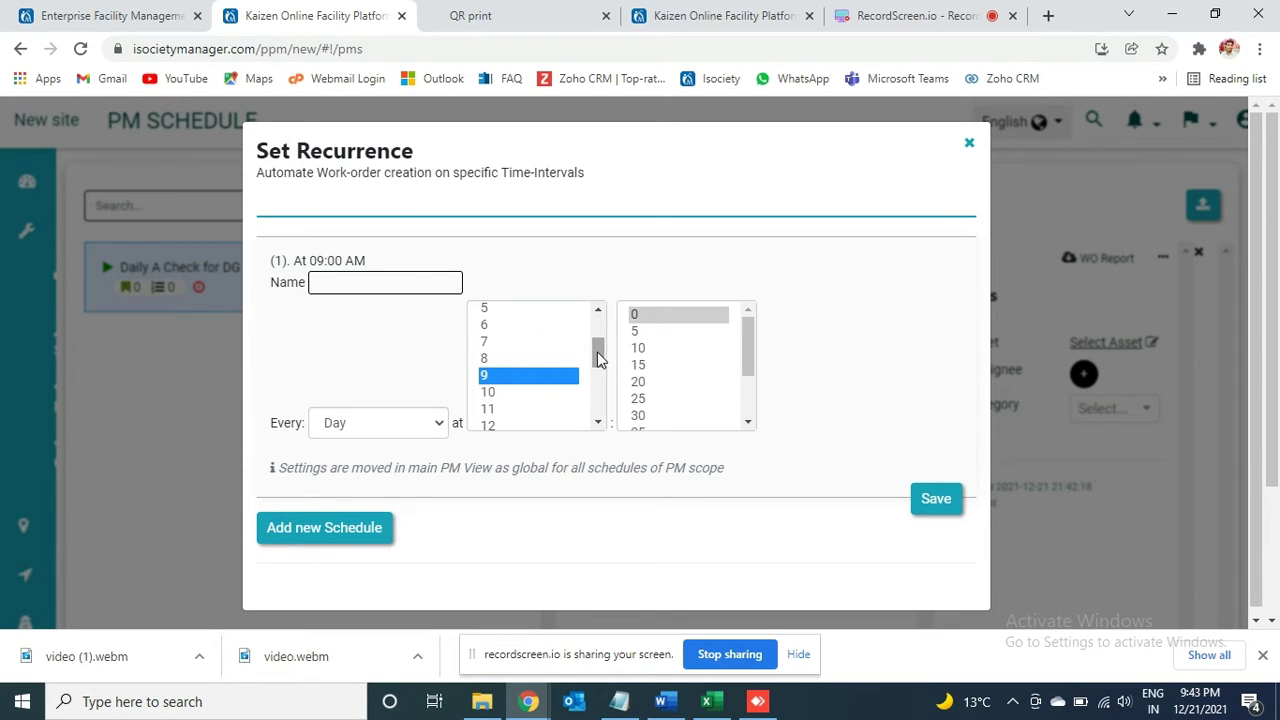
left_click(495, 326)
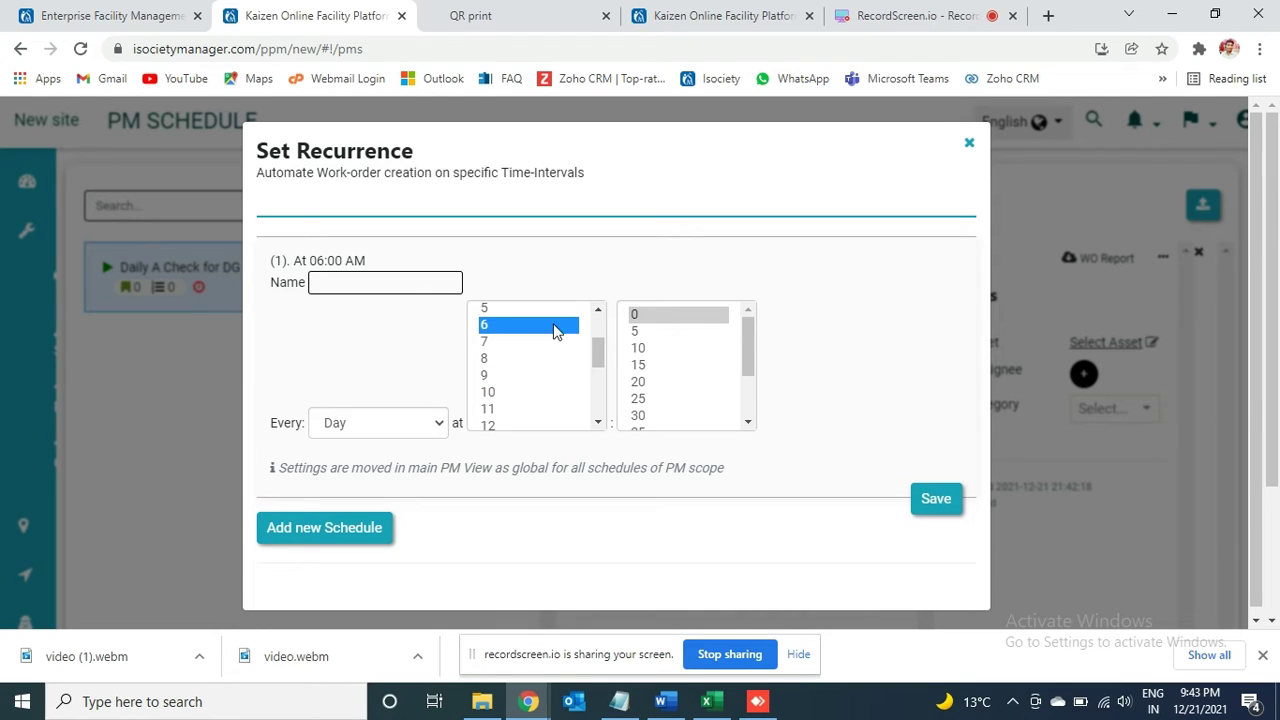
left_click(925, 506)
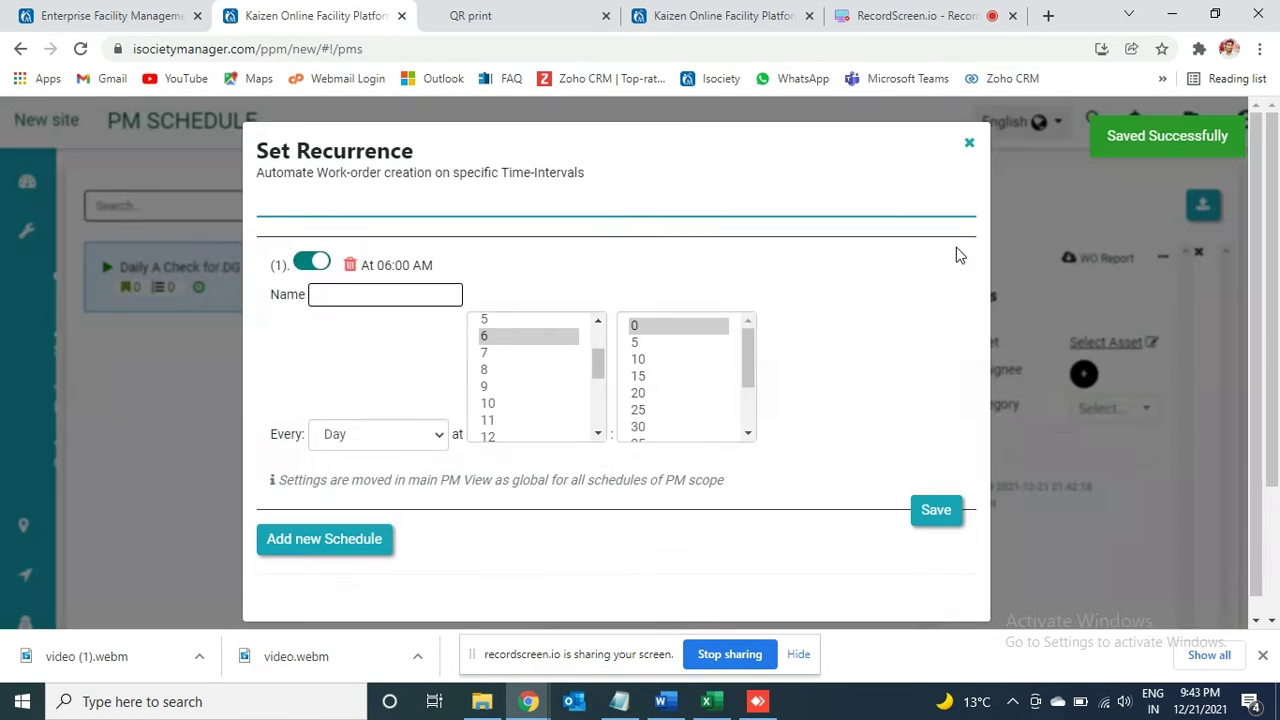
left_click(968, 142)
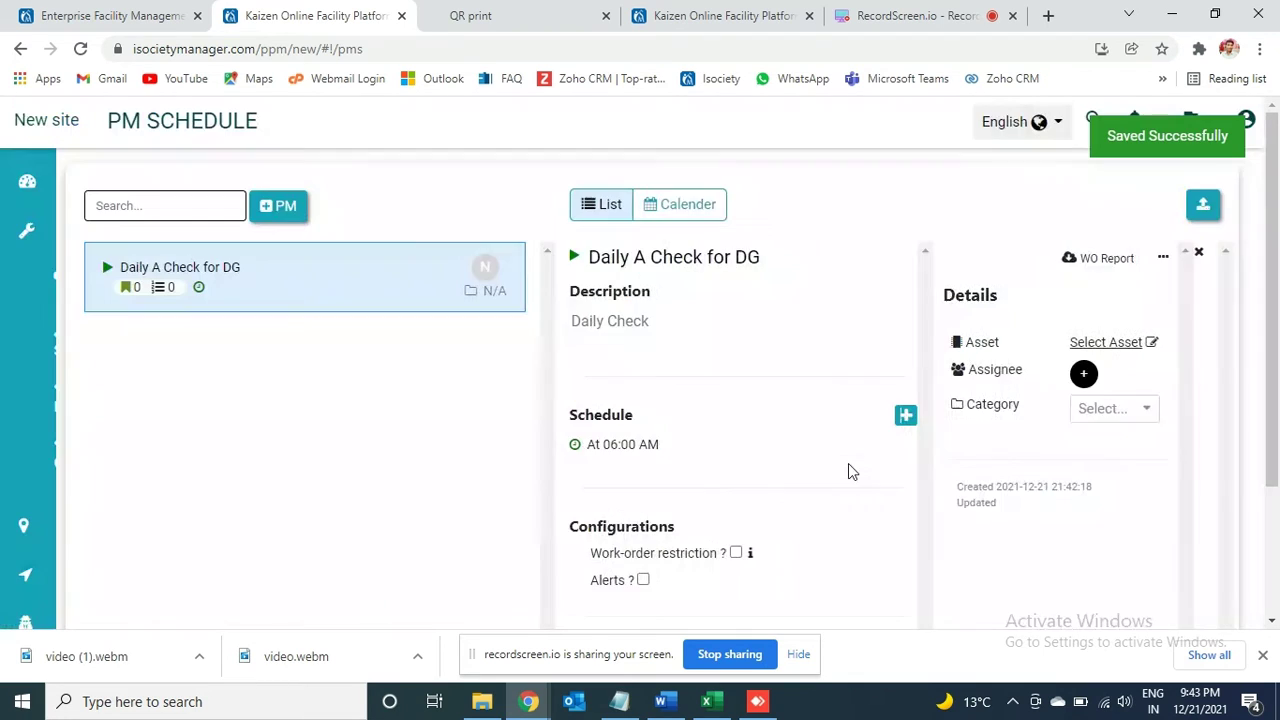
Step: Turn work-order restriction on, then switch it back off
left_click(742, 552)
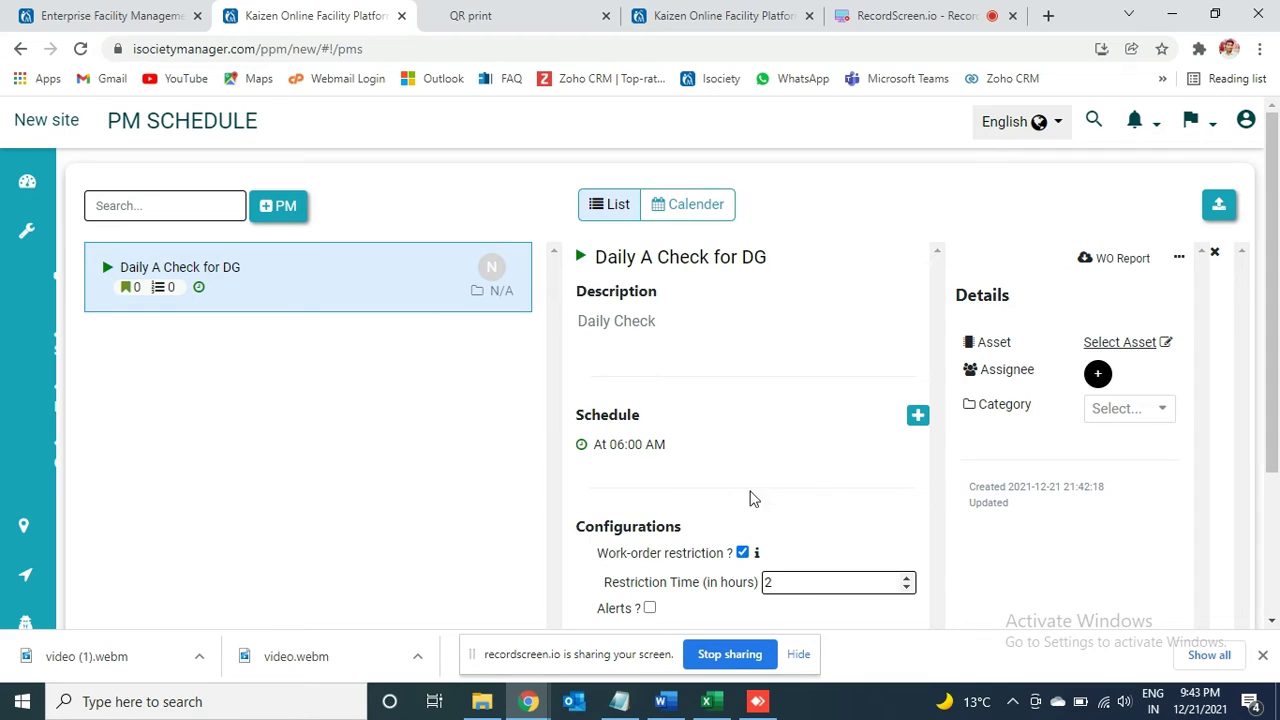
left_click(745, 556)
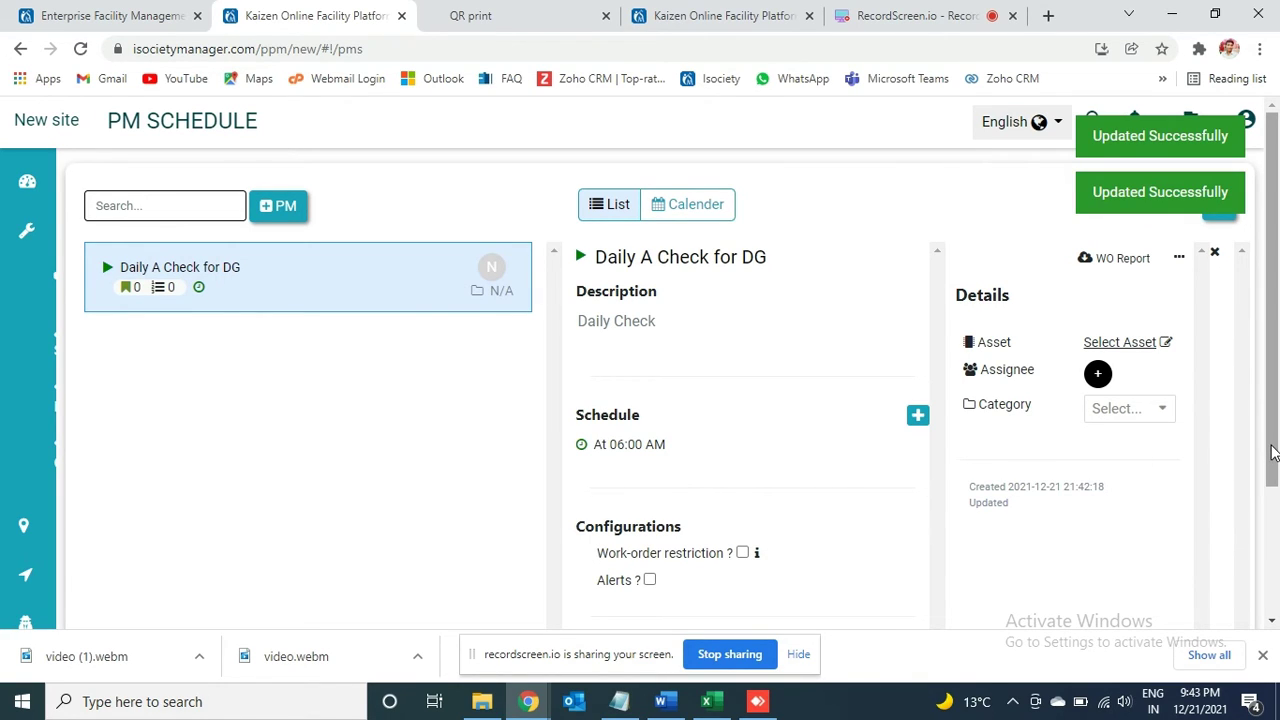
left_click_drag(1267, 457, 1270, 512)
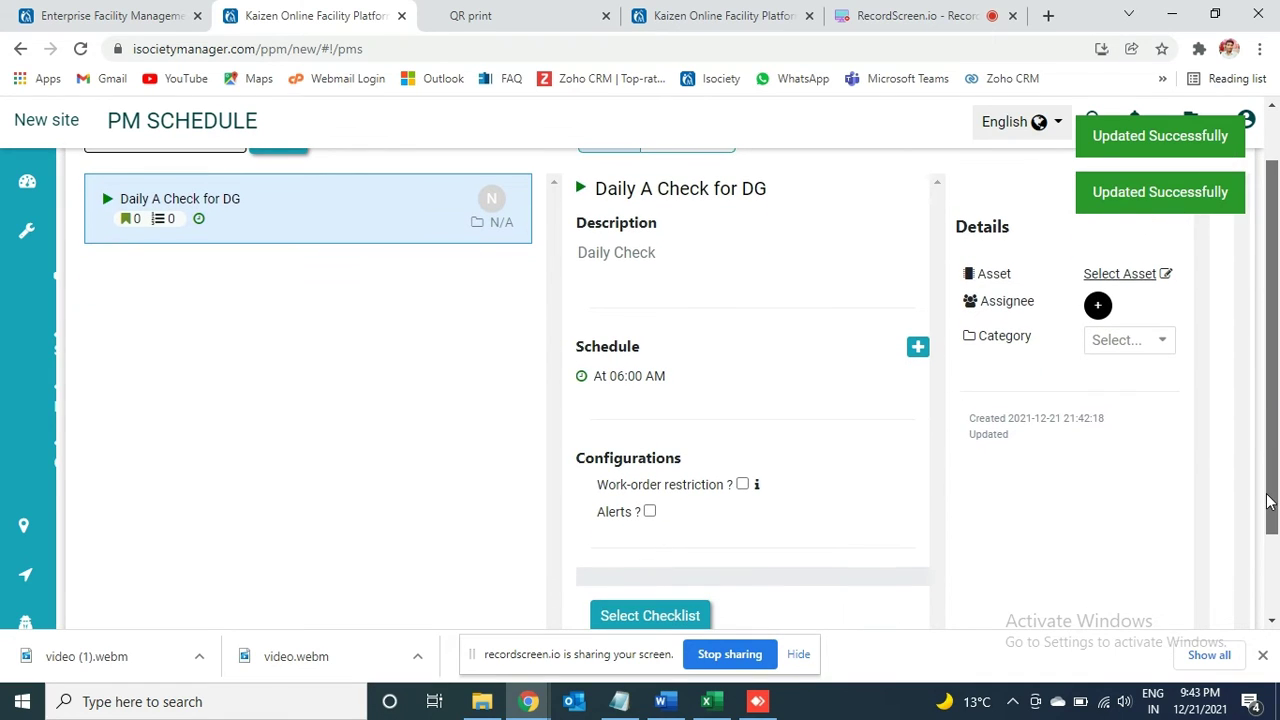
Step: Enable alerts 1 Day before, notifying two comma-separated contact e-mail addresses
left_click(650, 511)
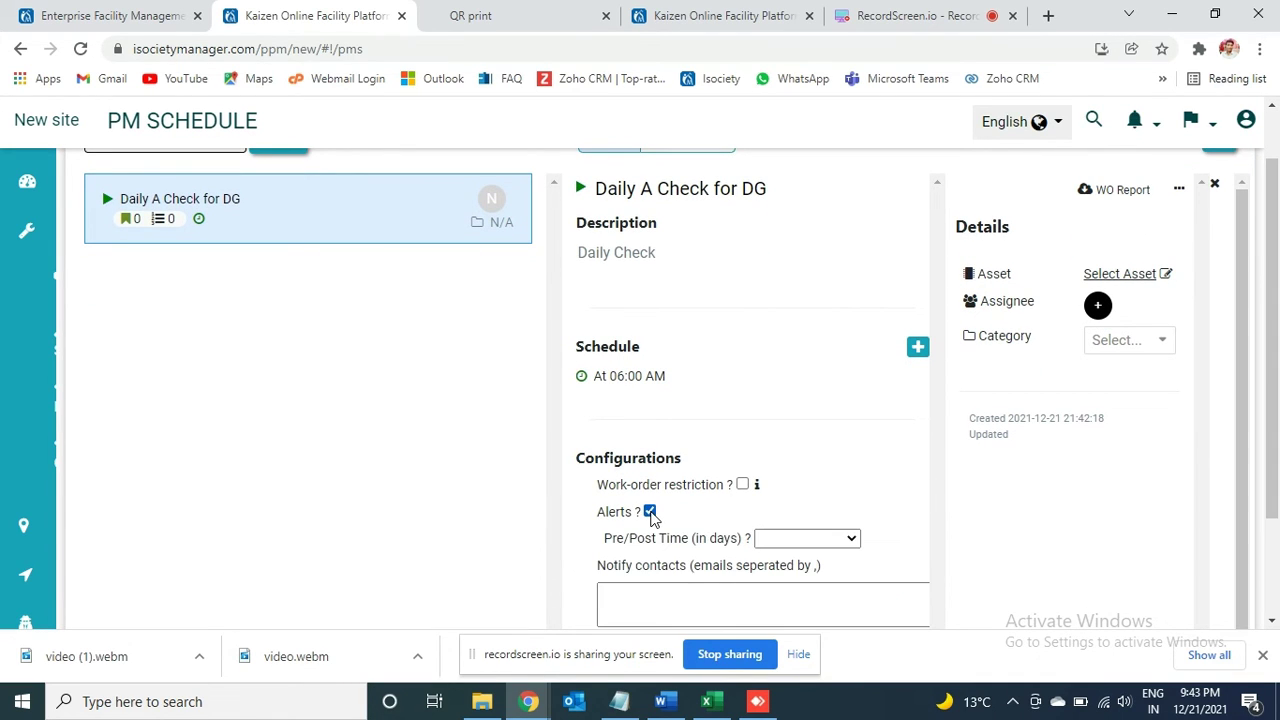
left_click(641, 612)
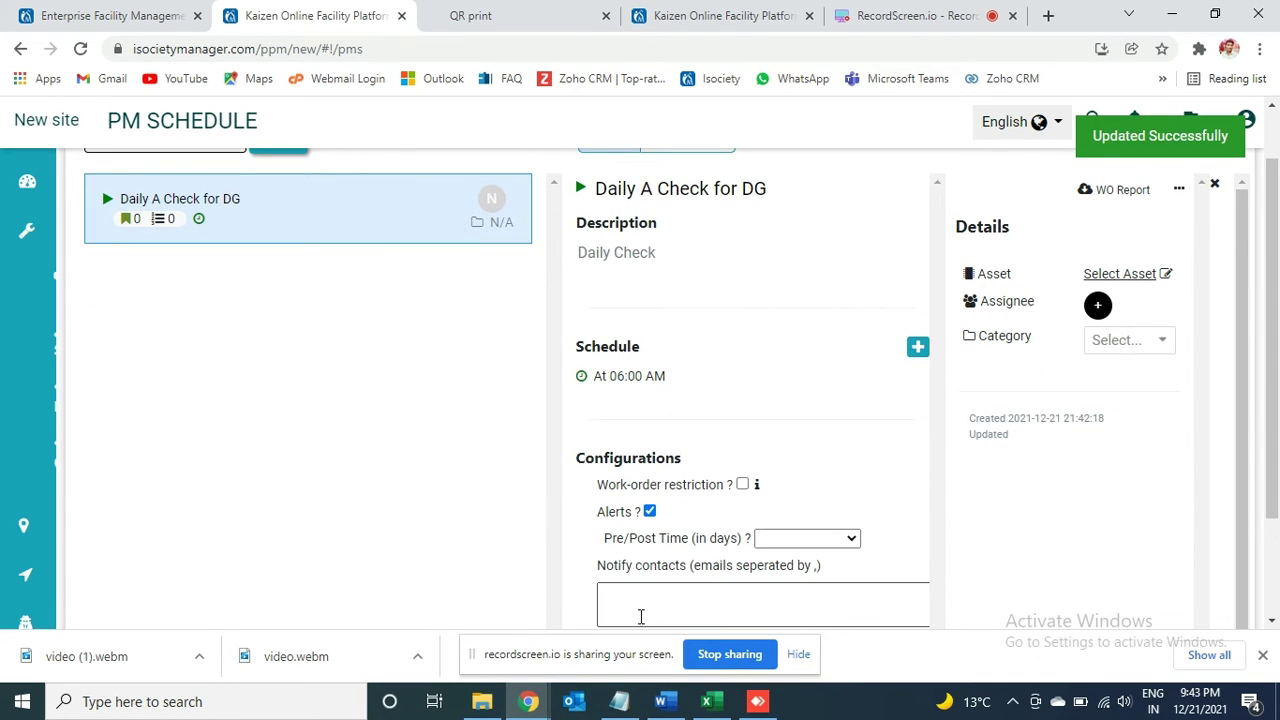
left_click(704, 601)
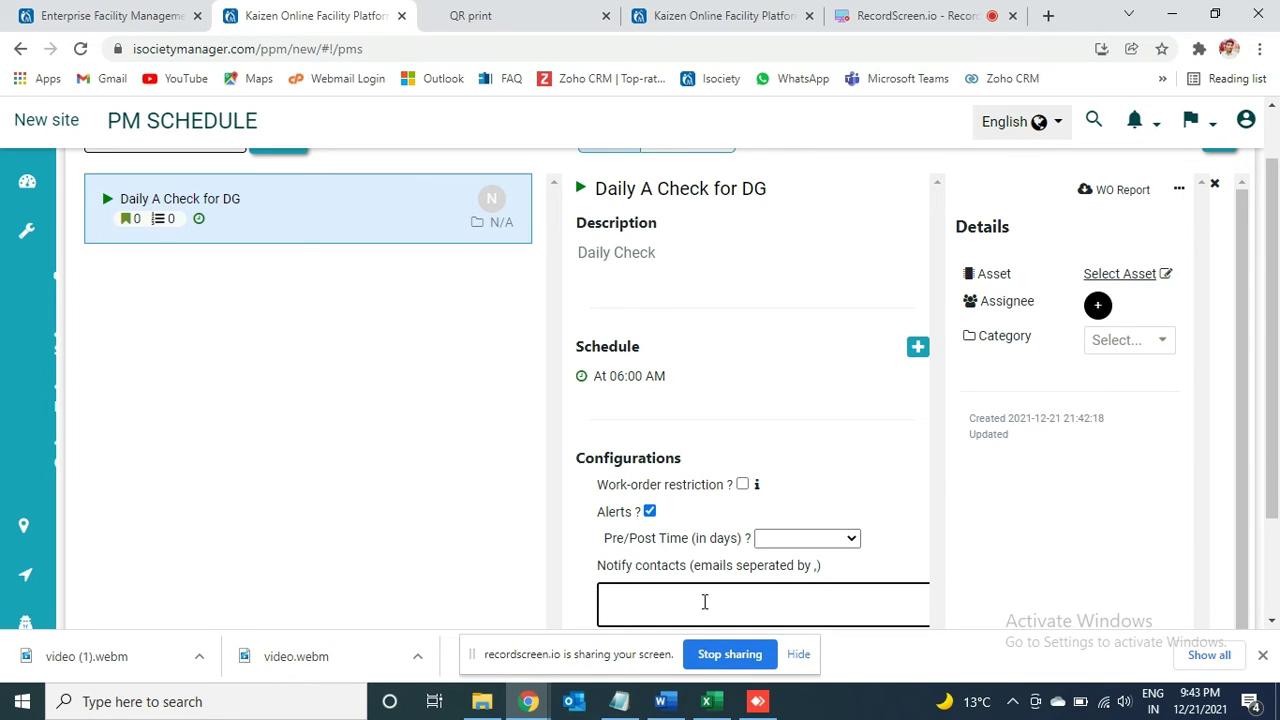
left_click(817, 536)
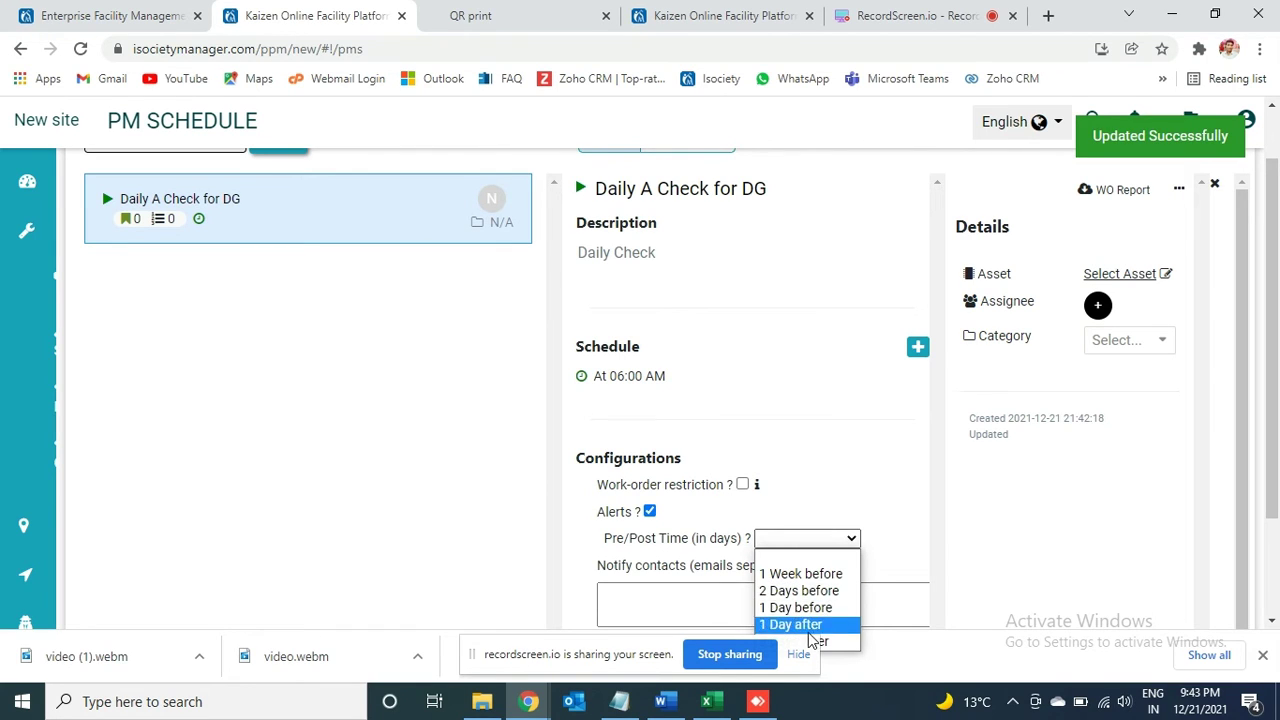
left_click(798, 654)
left_click(836, 538)
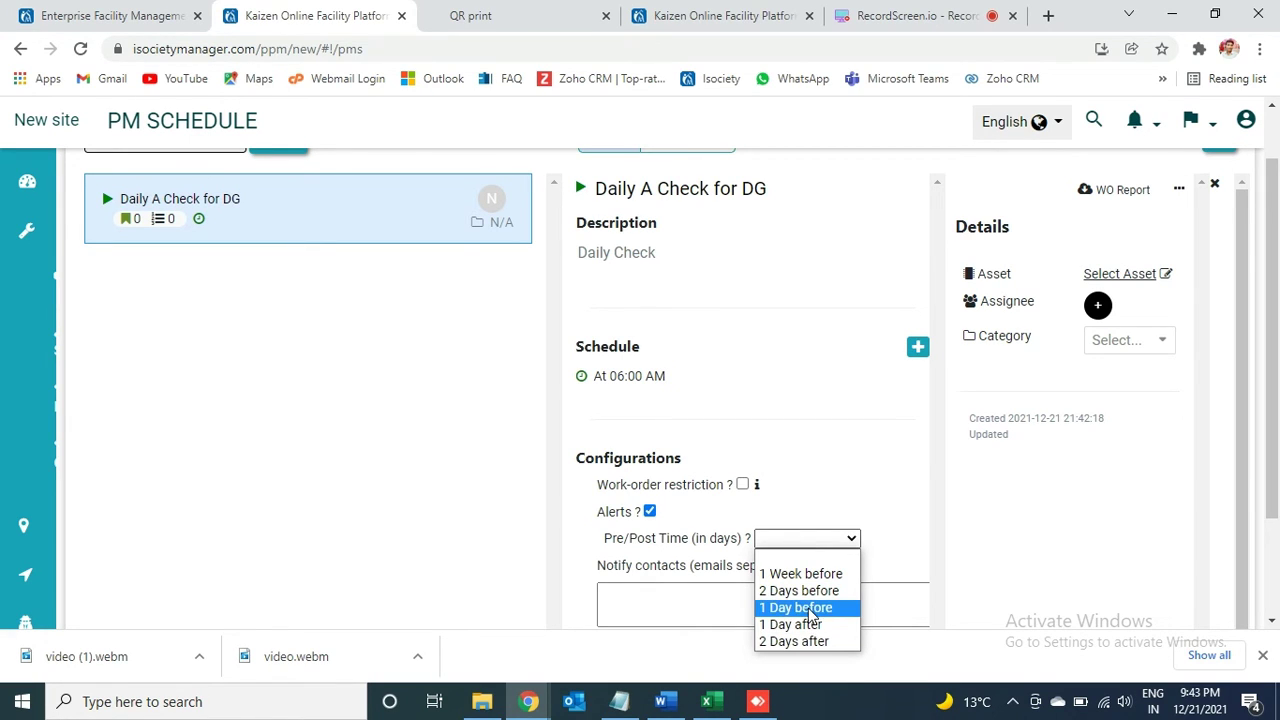
left_click(812, 608)
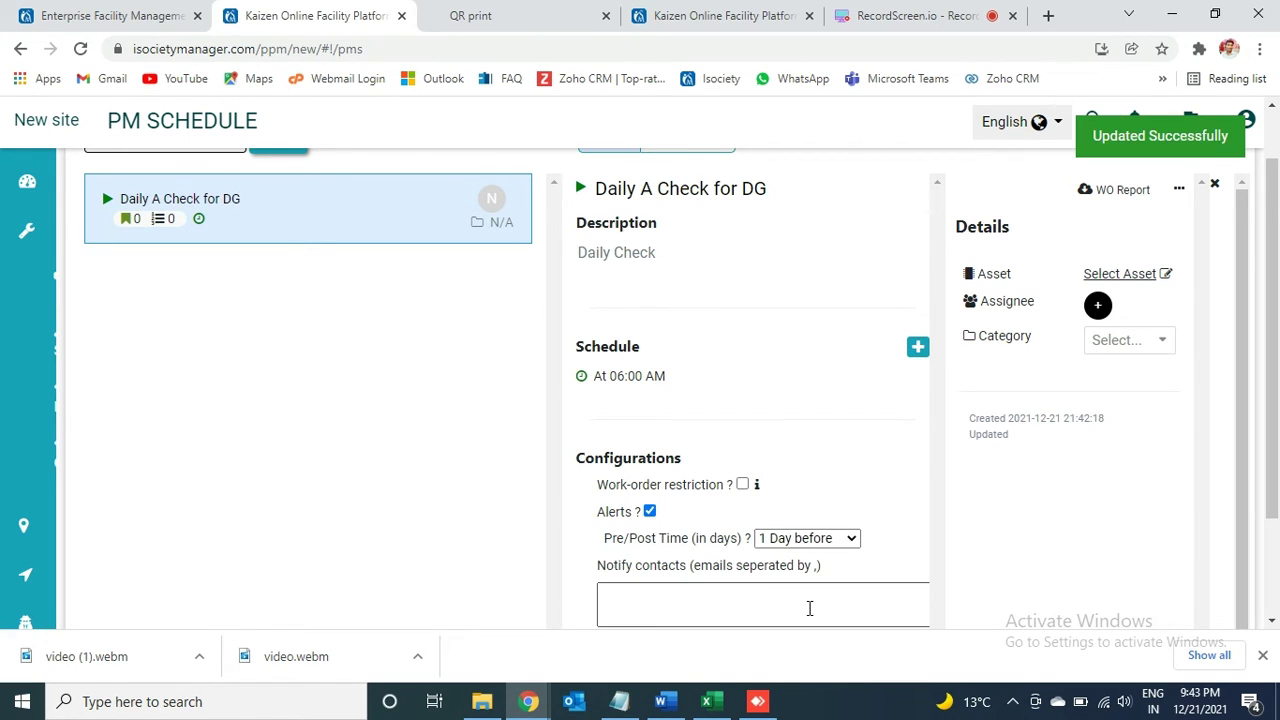
left_click(719, 610)
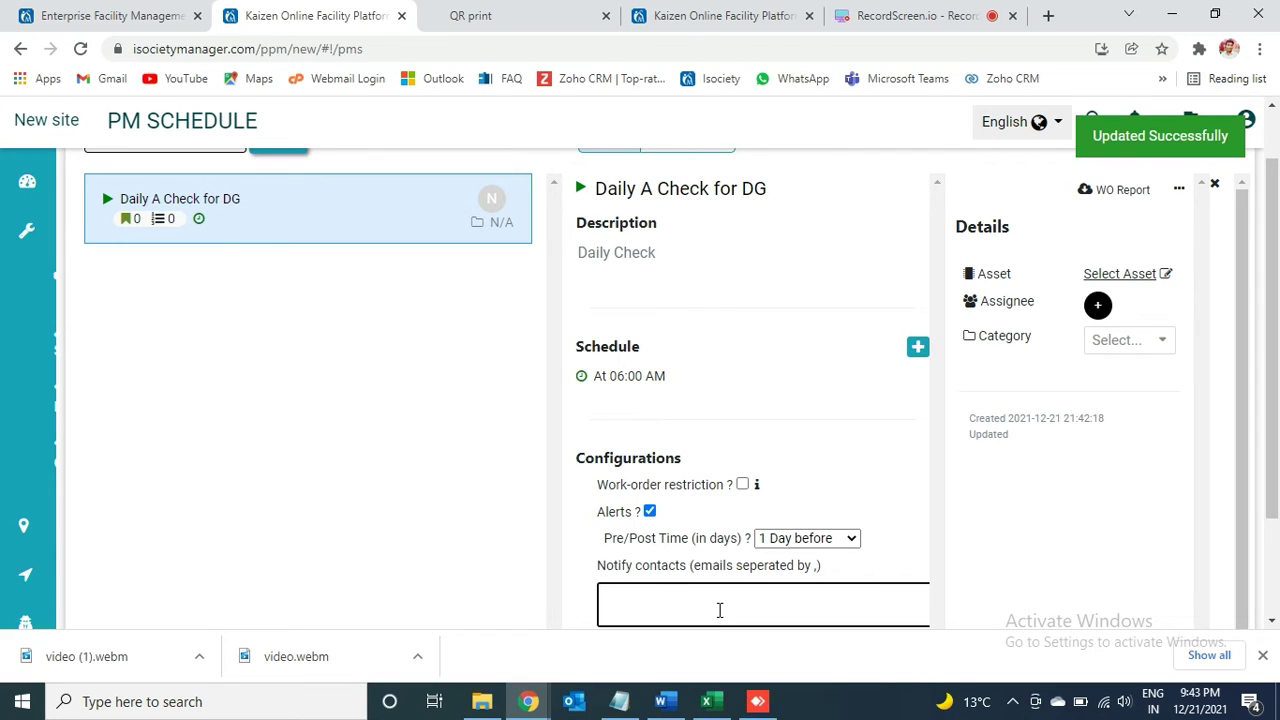
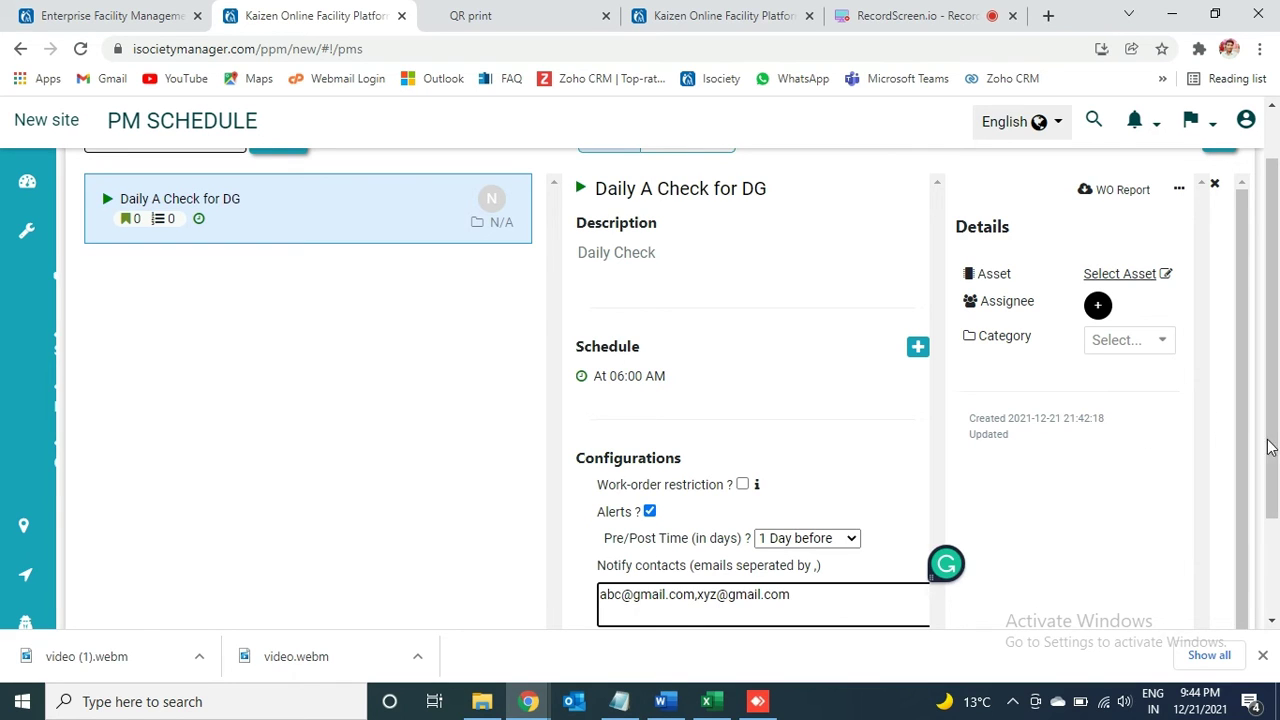
left_click_drag(1268, 443, 1272, 550)
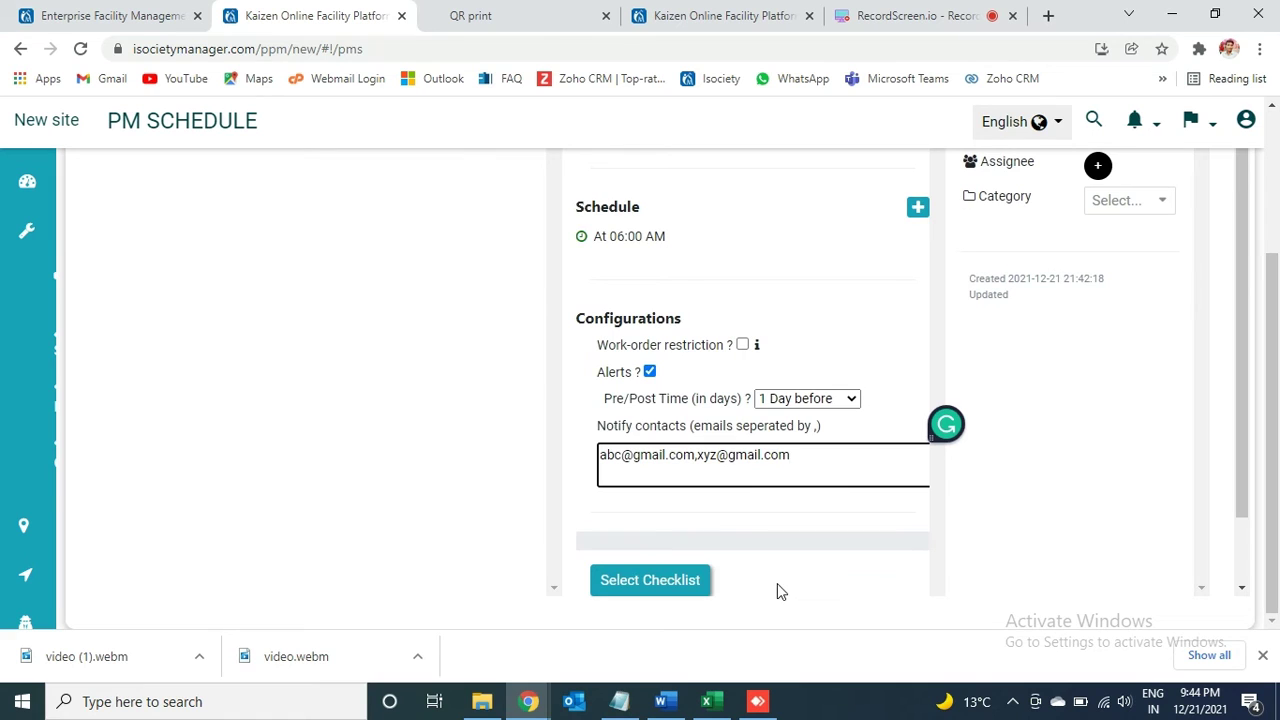
Step: Import the DG A Check checklist into Daily A Check for DG, adding its 16 instructions
left_click(670, 581)
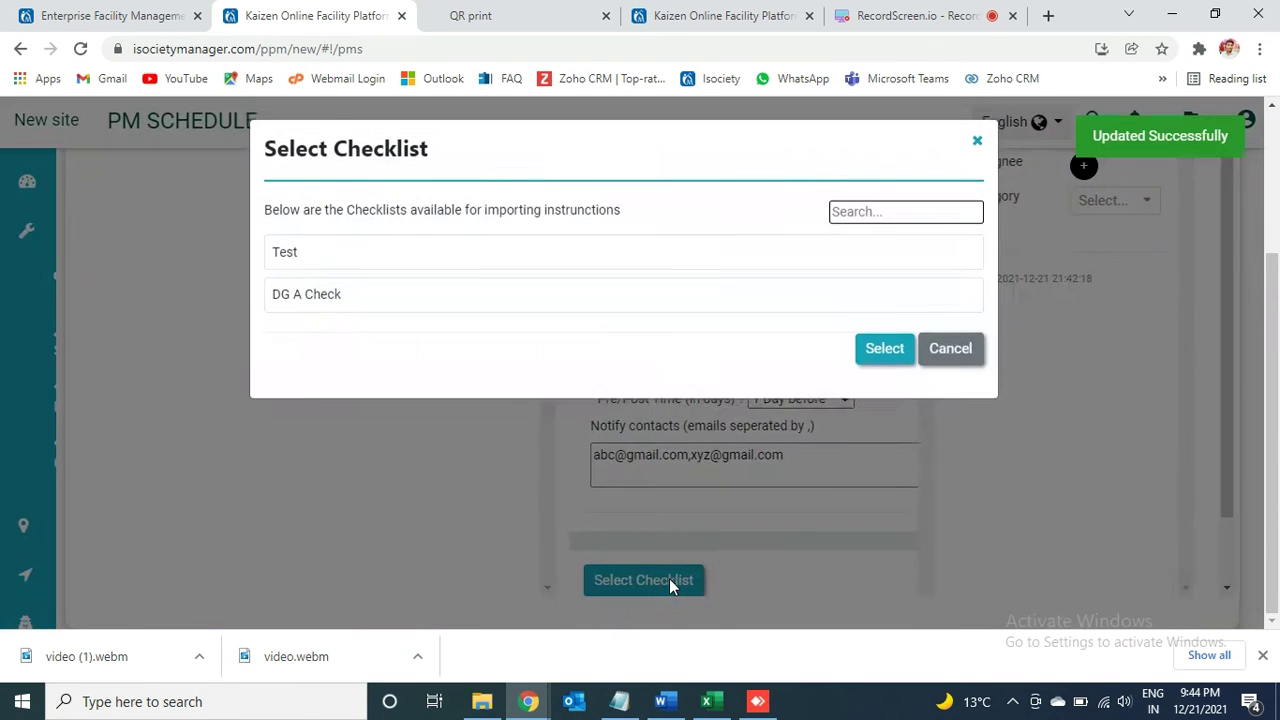
left_click(301, 298)
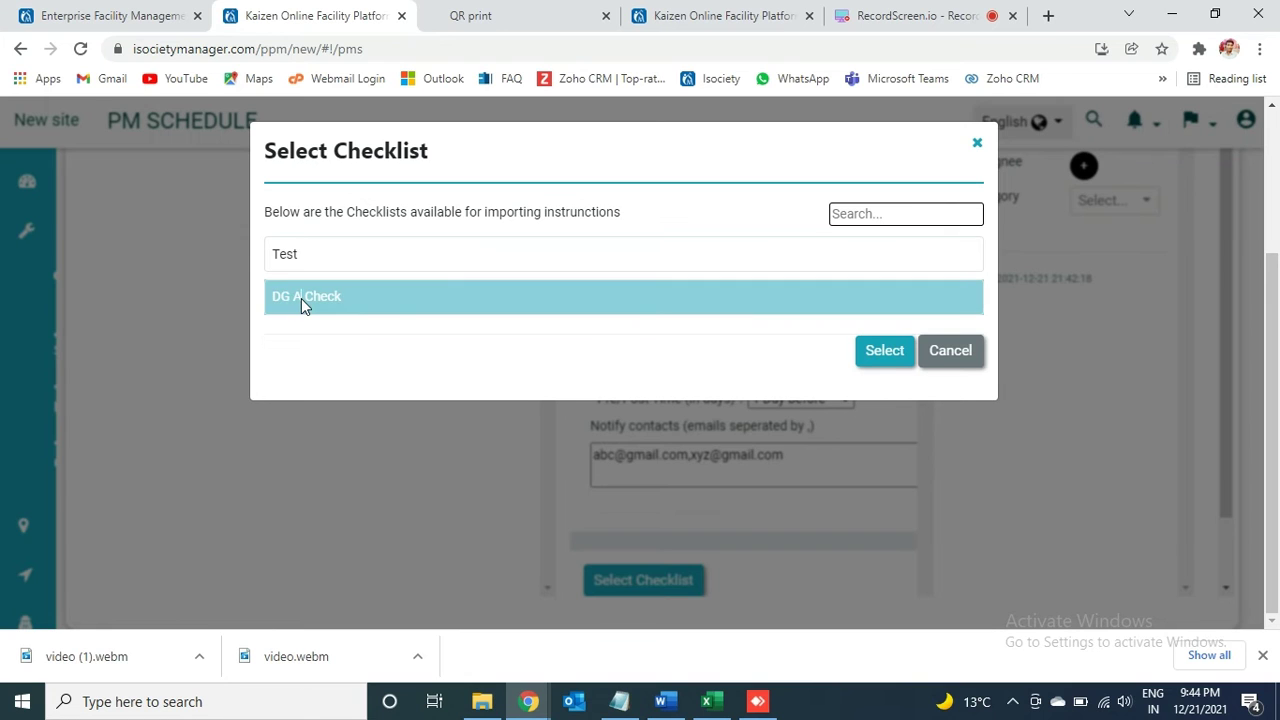
left_click(874, 360)
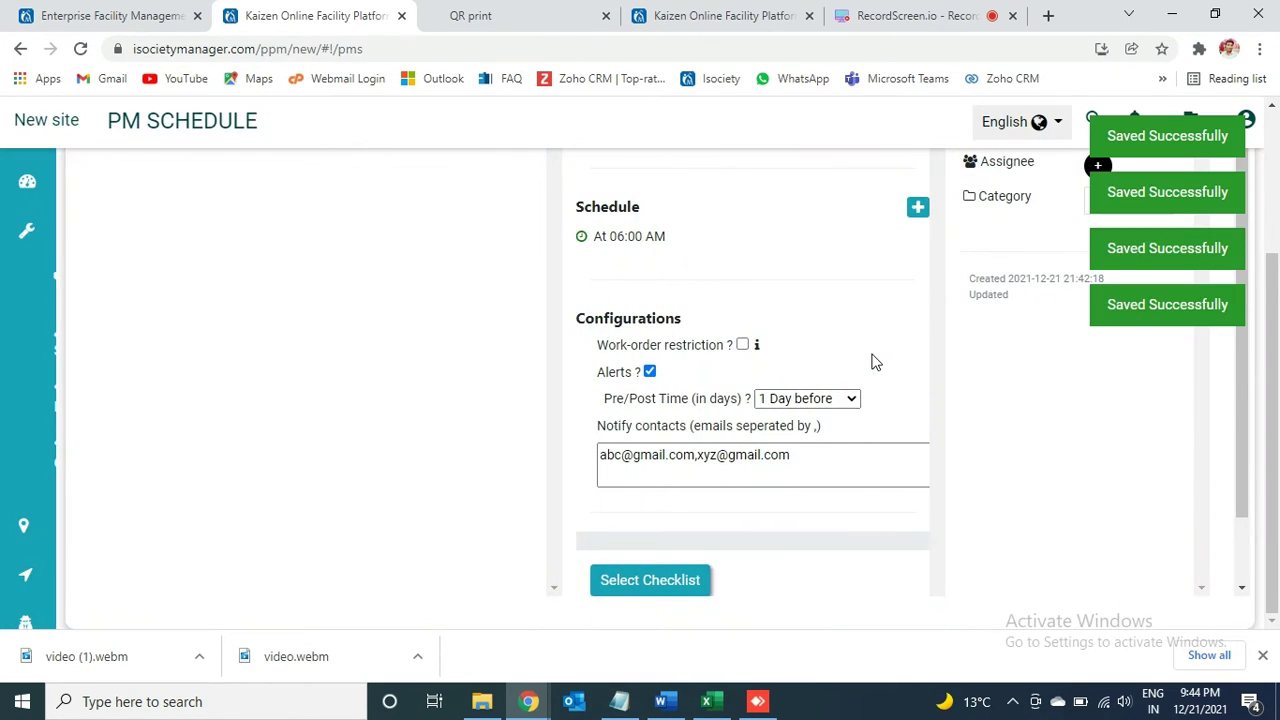
mouse_move(15, 305)
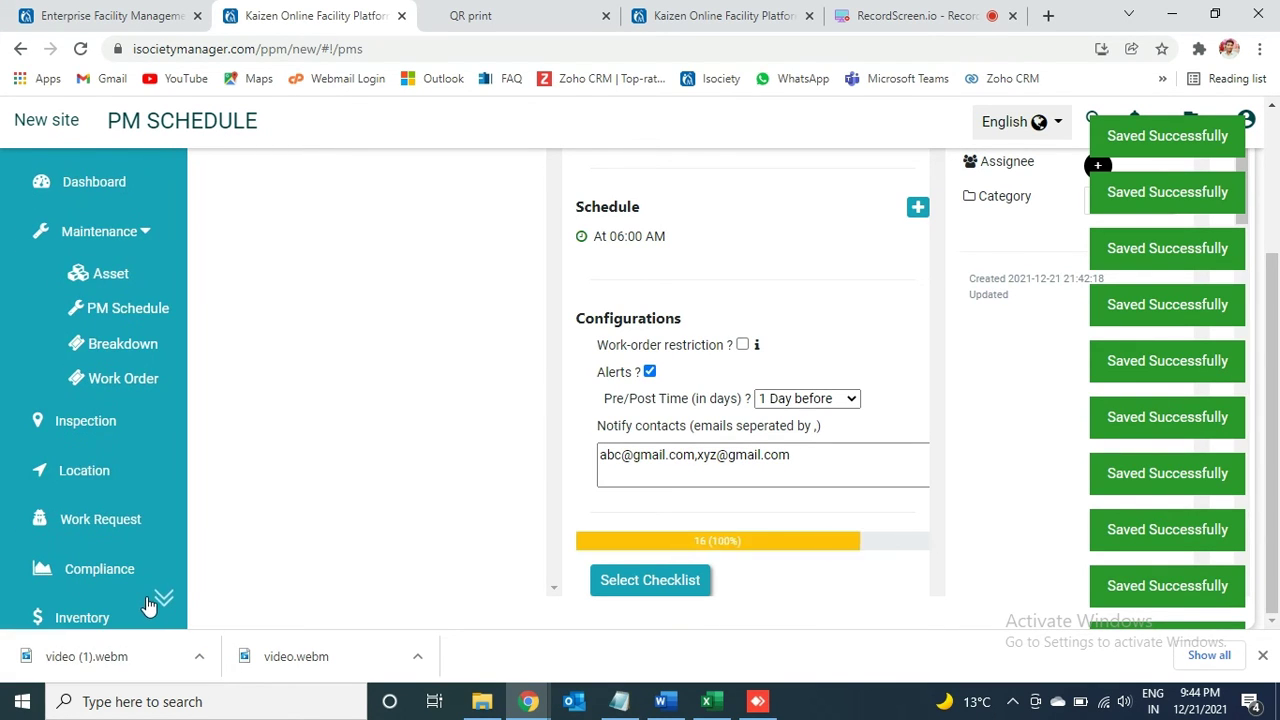
scroll(160, 594, "down", 4)
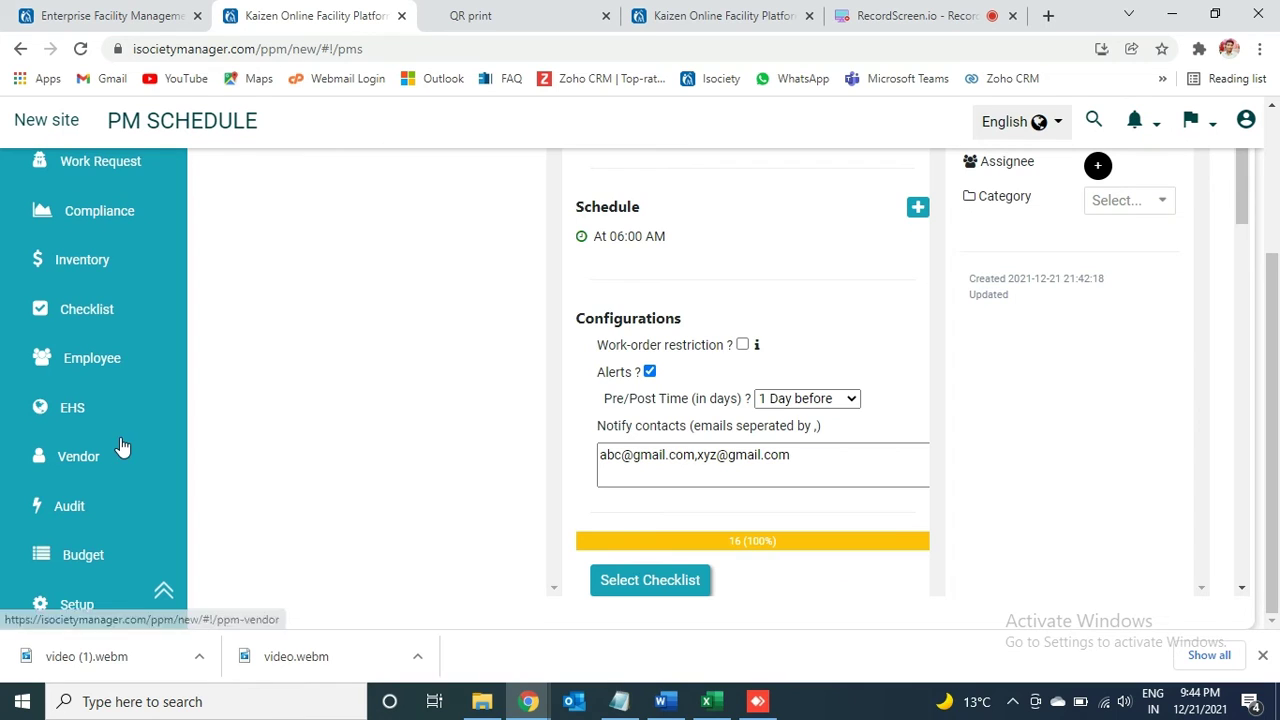
Step: Create and save a new checklist named Test 2 on the checklist setup page
left_click(88, 311)
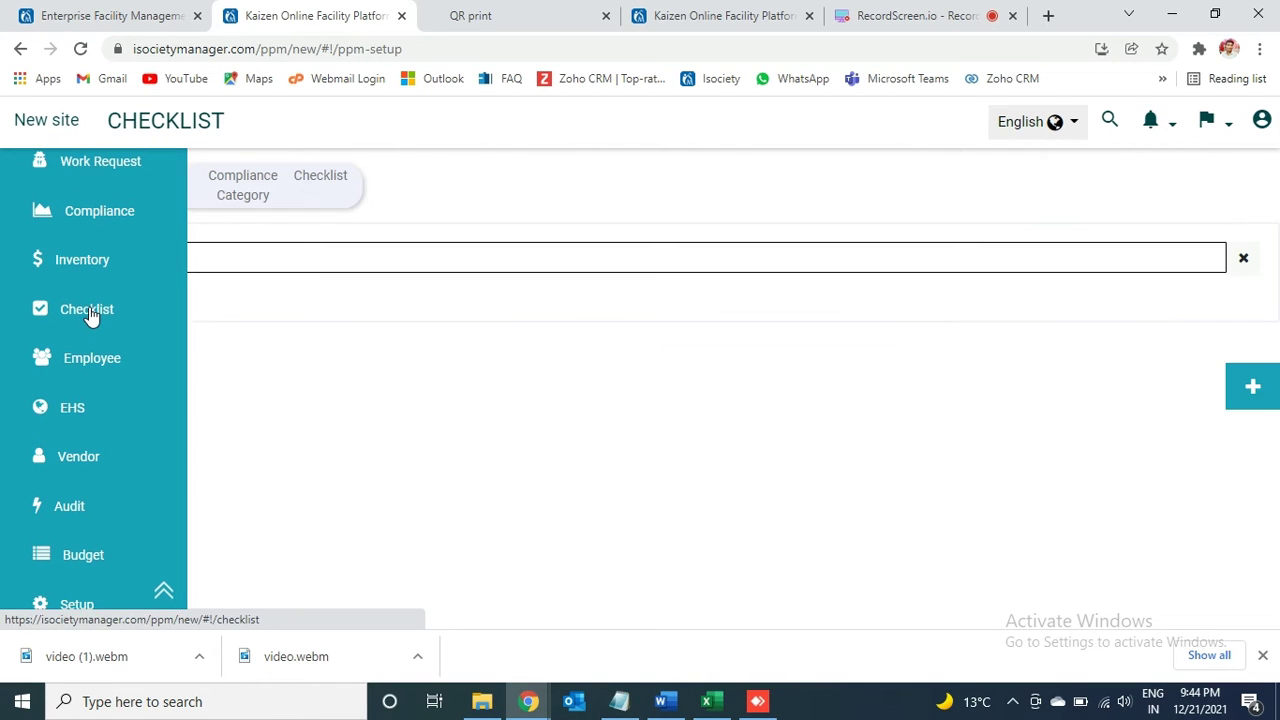
left_click(326, 197)
left_click(300, 252)
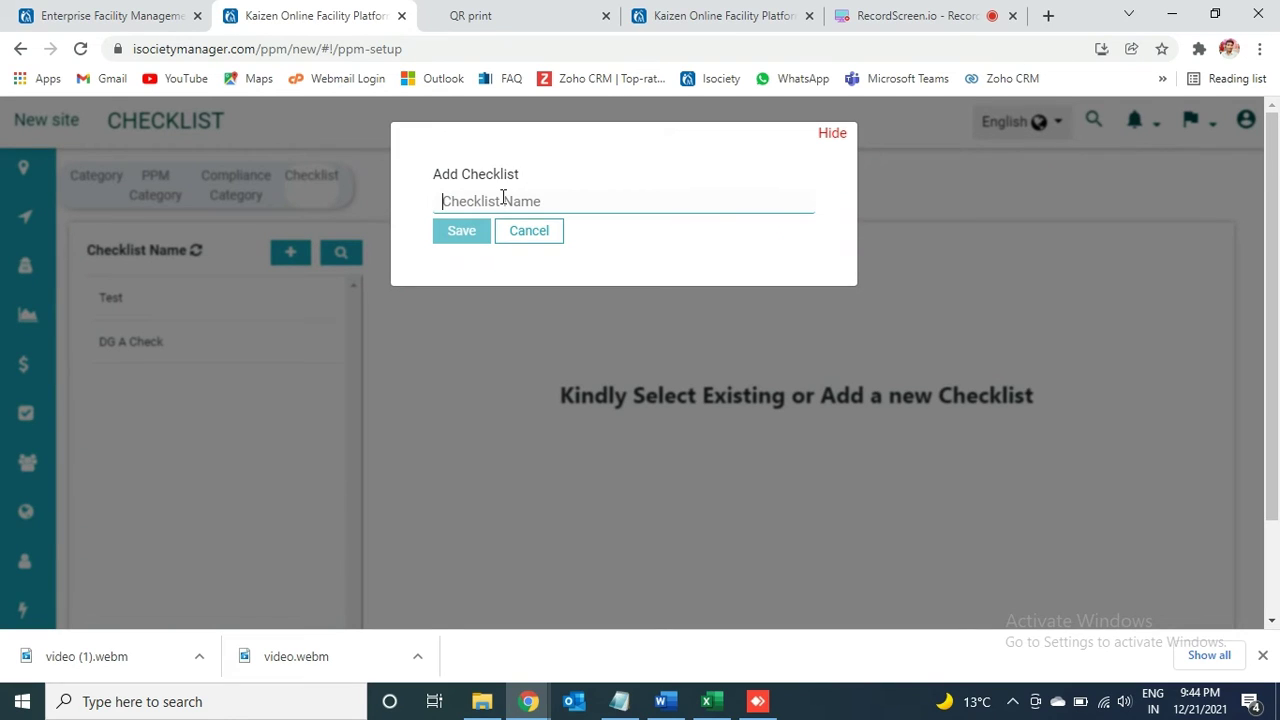
type("Test 2")
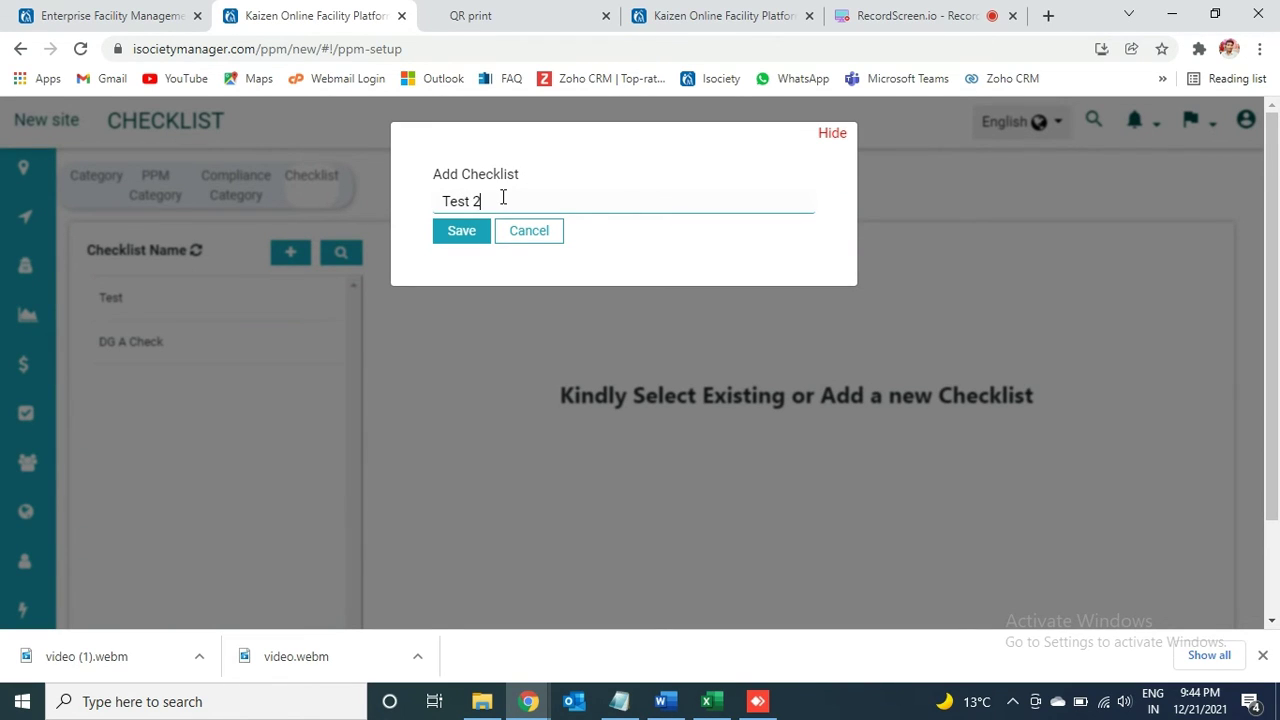
left_click(470, 232)
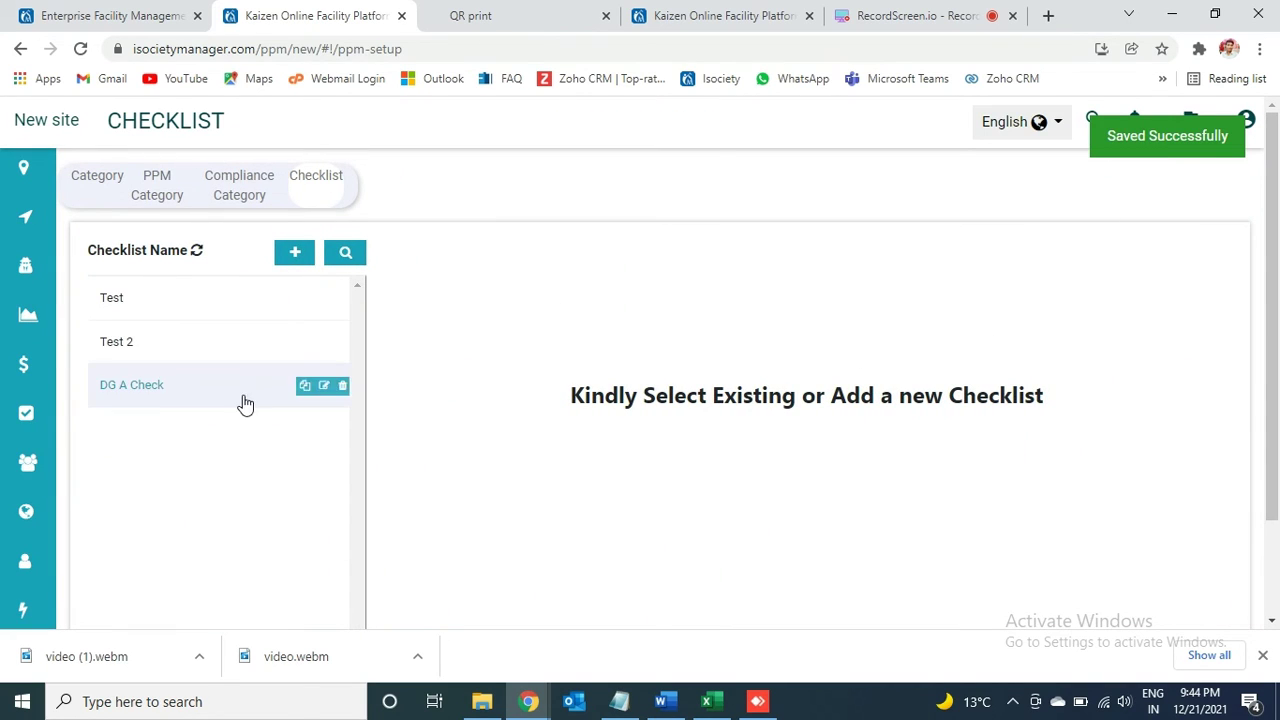
Step: Open Test 2's task builder and bring up the Add Instruction form
left_click(153, 345)
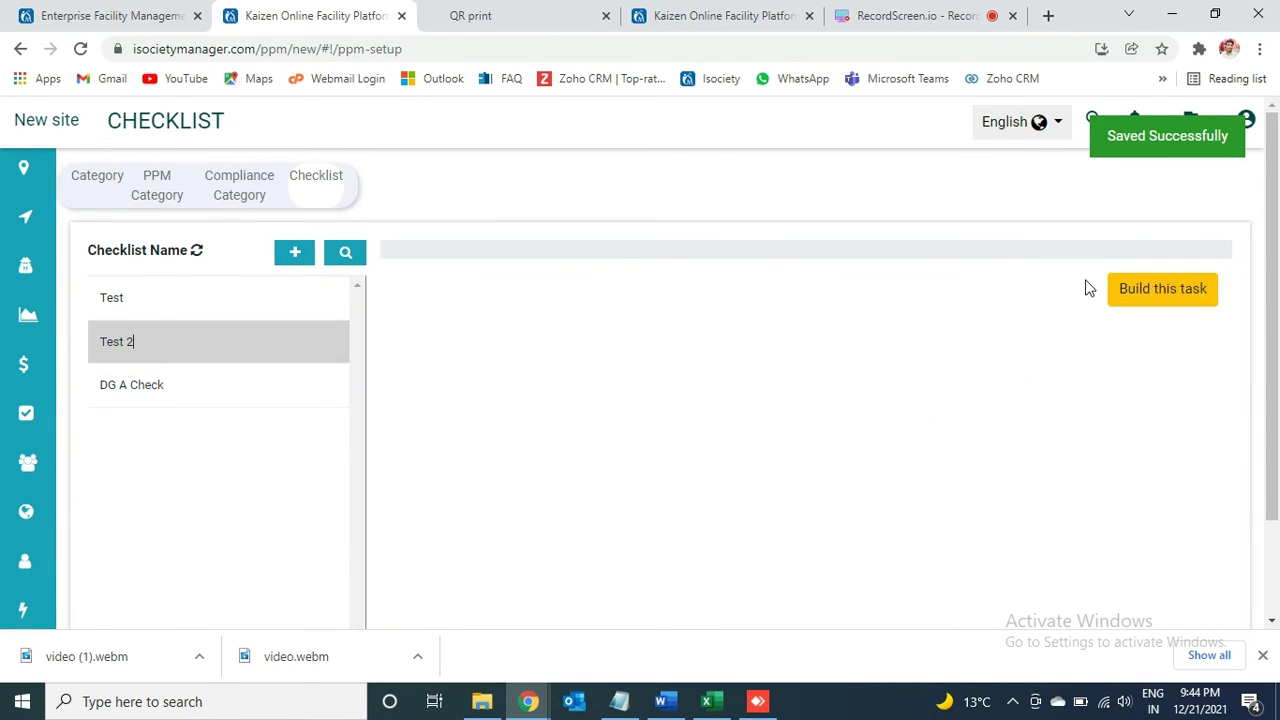
left_click(1148, 289)
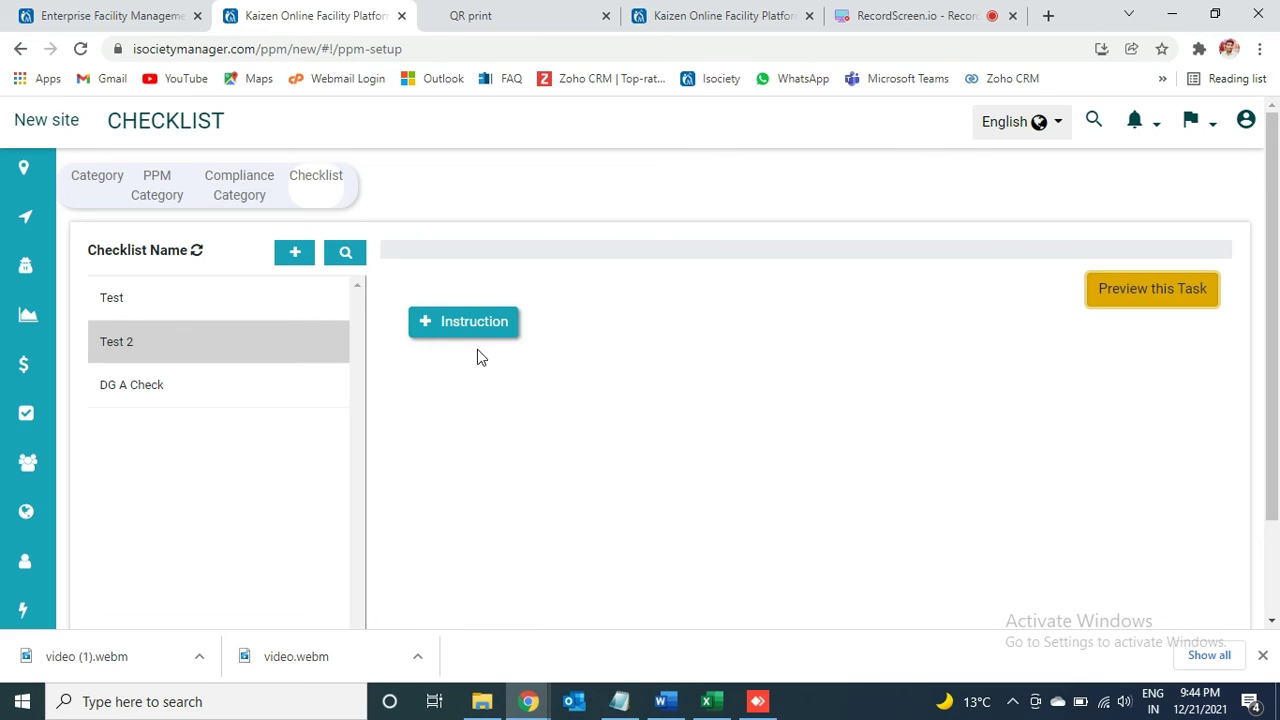
left_click(448, 316)
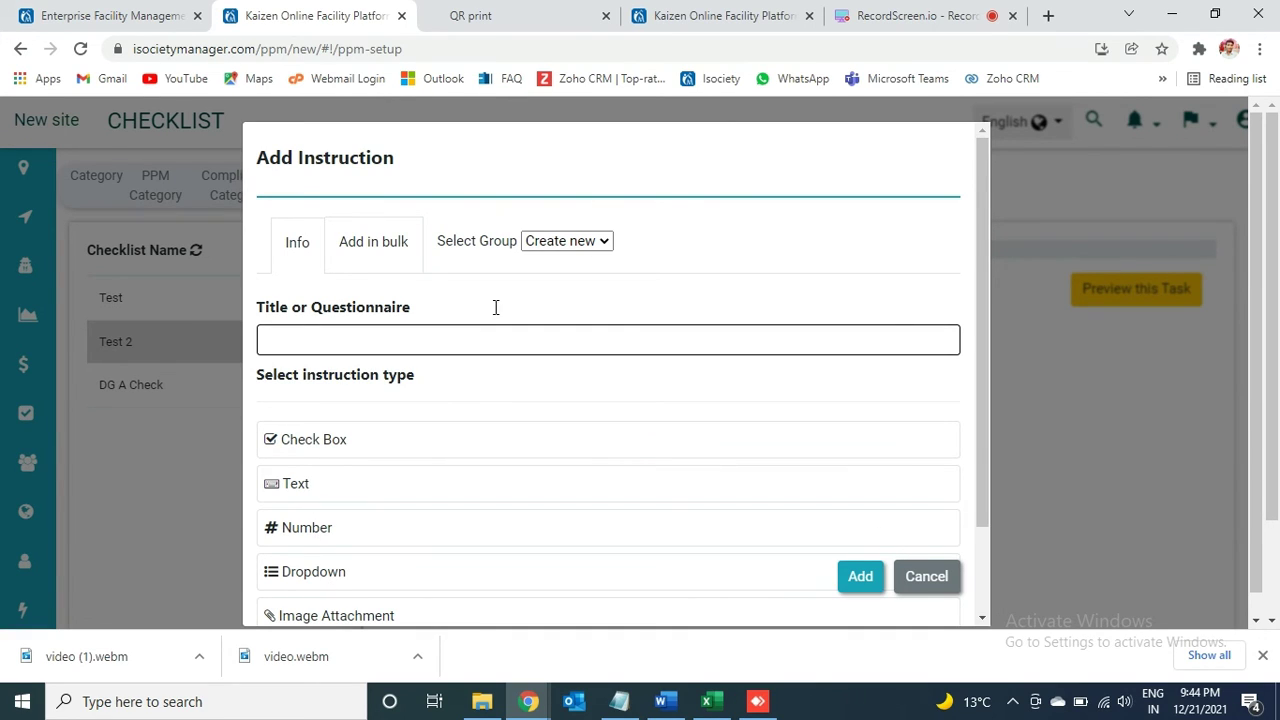
Step: Switch Add Instruction to bulk entry and copy the 15 DG check lines from Excel's column A
left_click(377, 240)
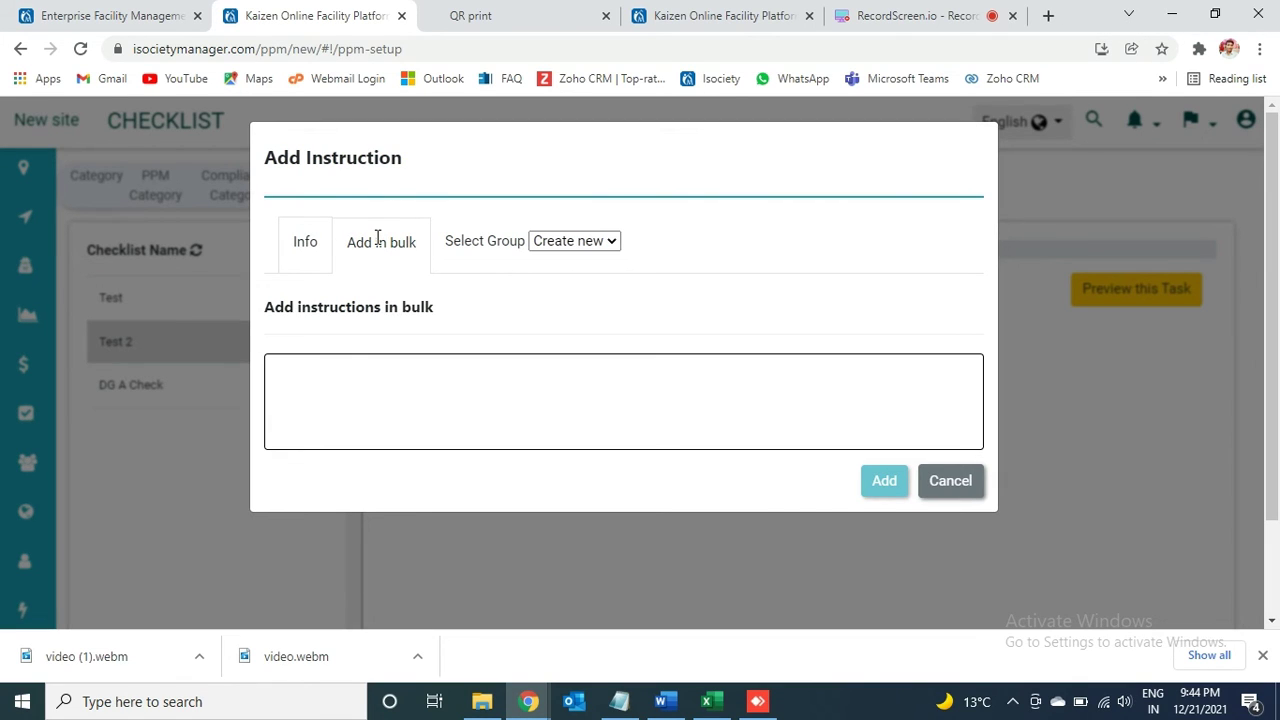
left_click(341, 411)
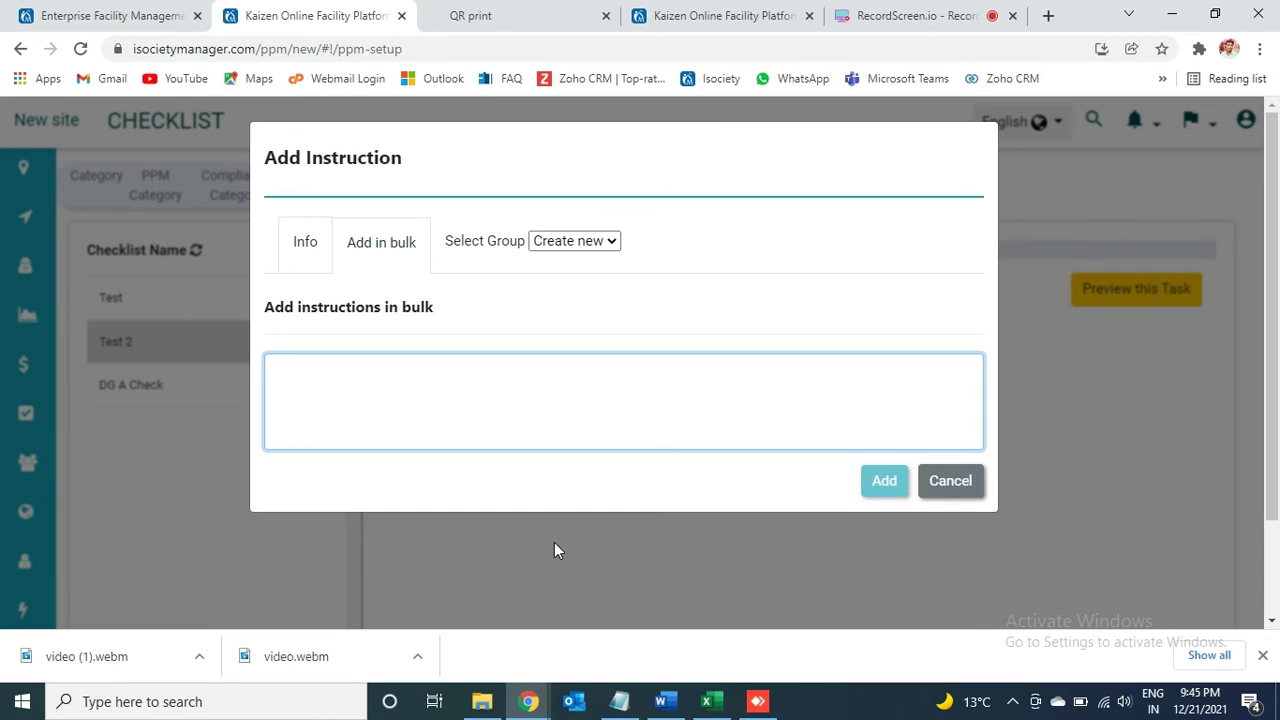
left_click(707, 701)
key("ctrl+a")
key("ctrl+c")
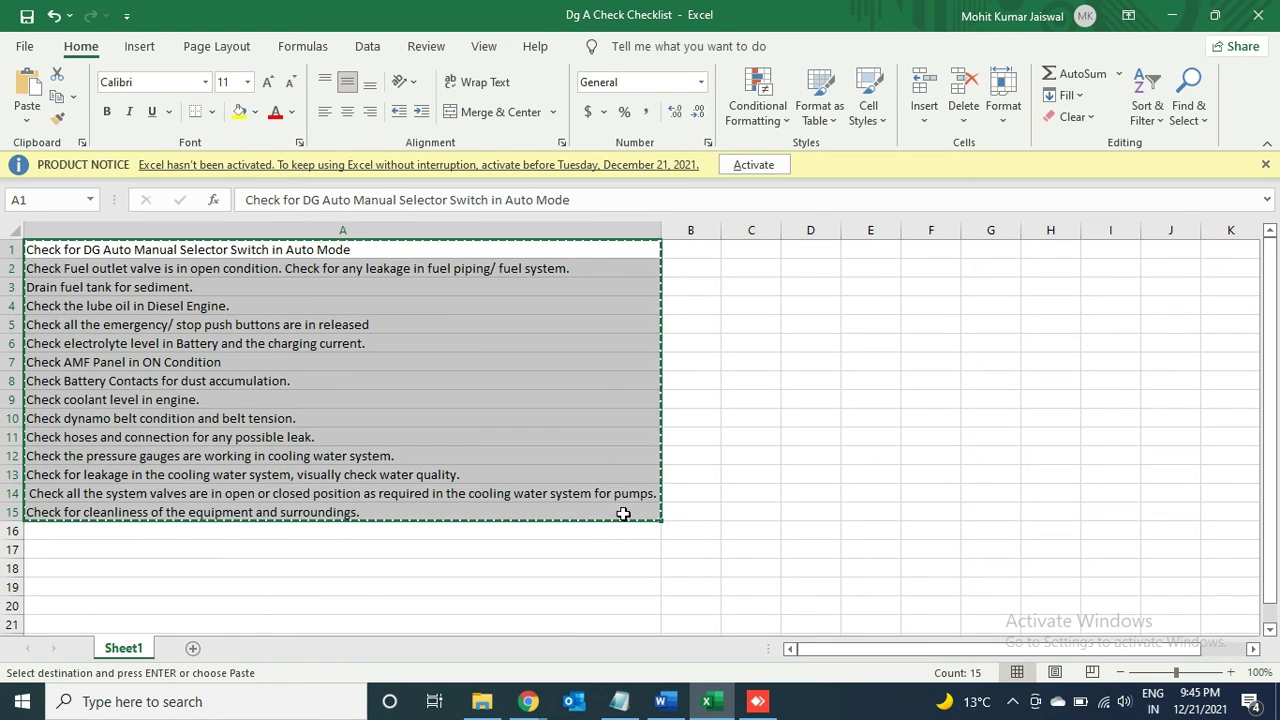
left_click(528, 701)
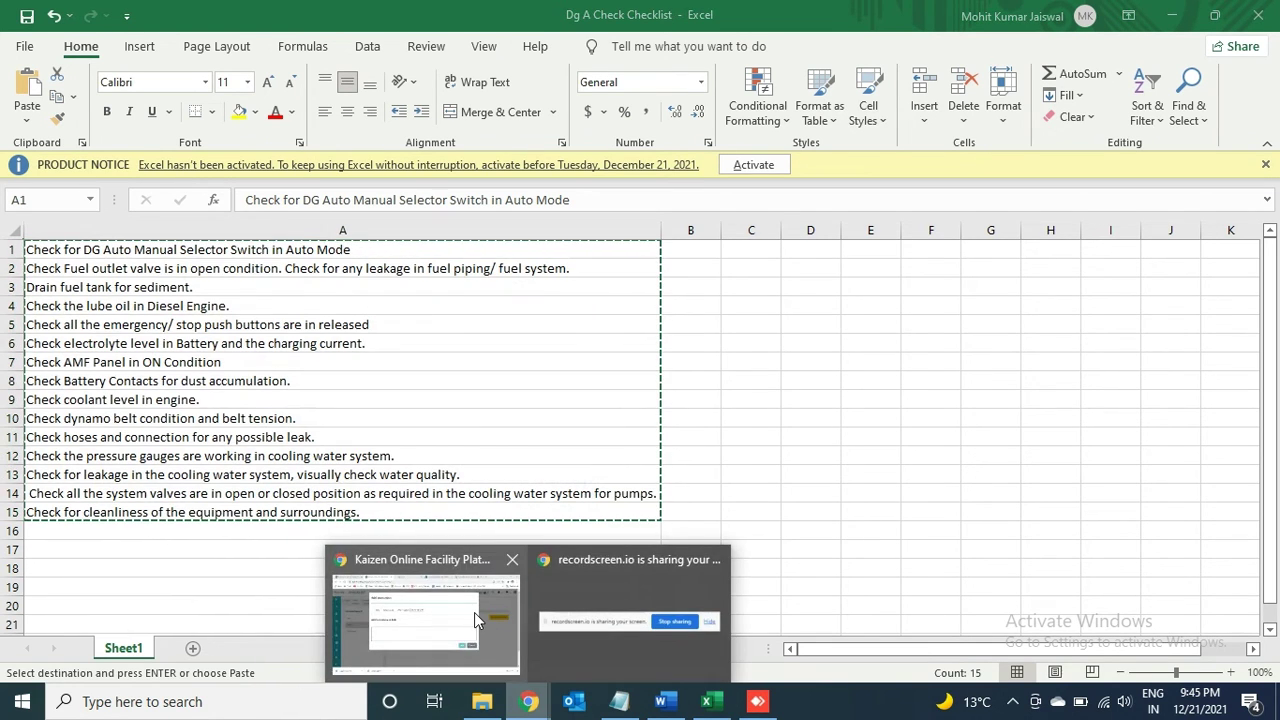
left_click(474, 612)
left_click(559, 362)
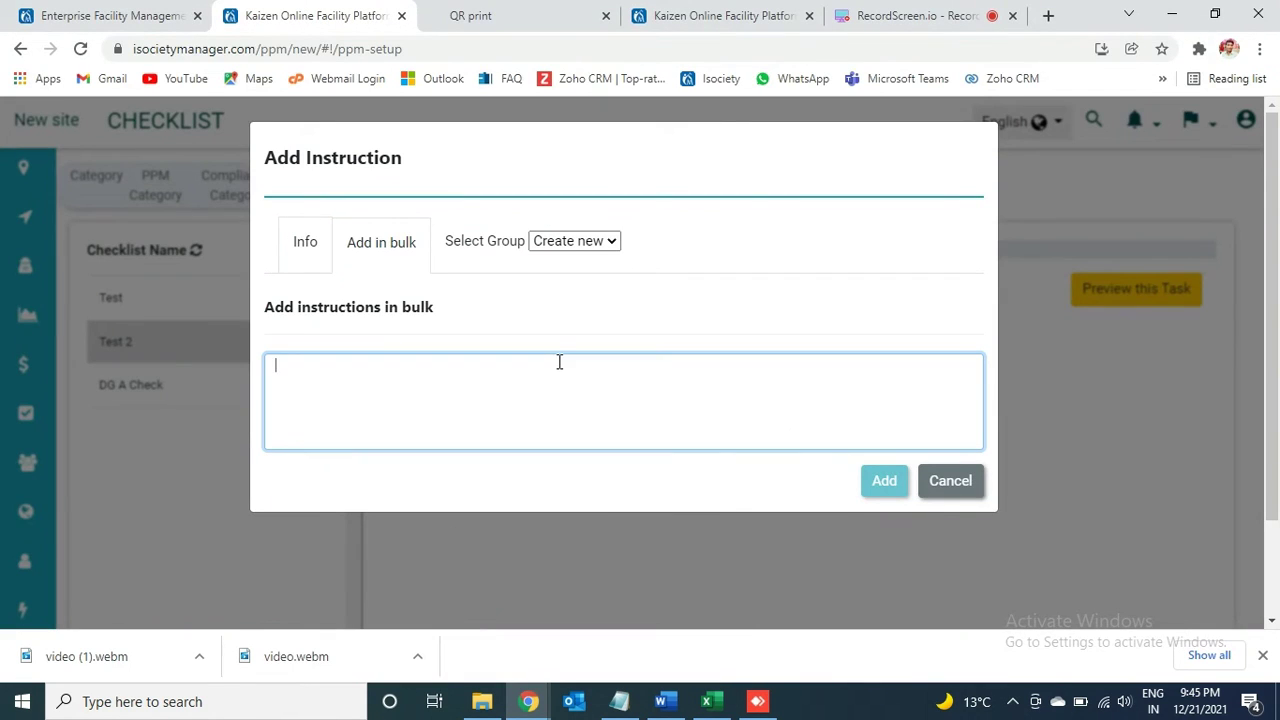
Step: Cancel the Add Instruction form and reopen Daily A Check for DG from Maintenance > PM Schedule
left_click(958, 482)
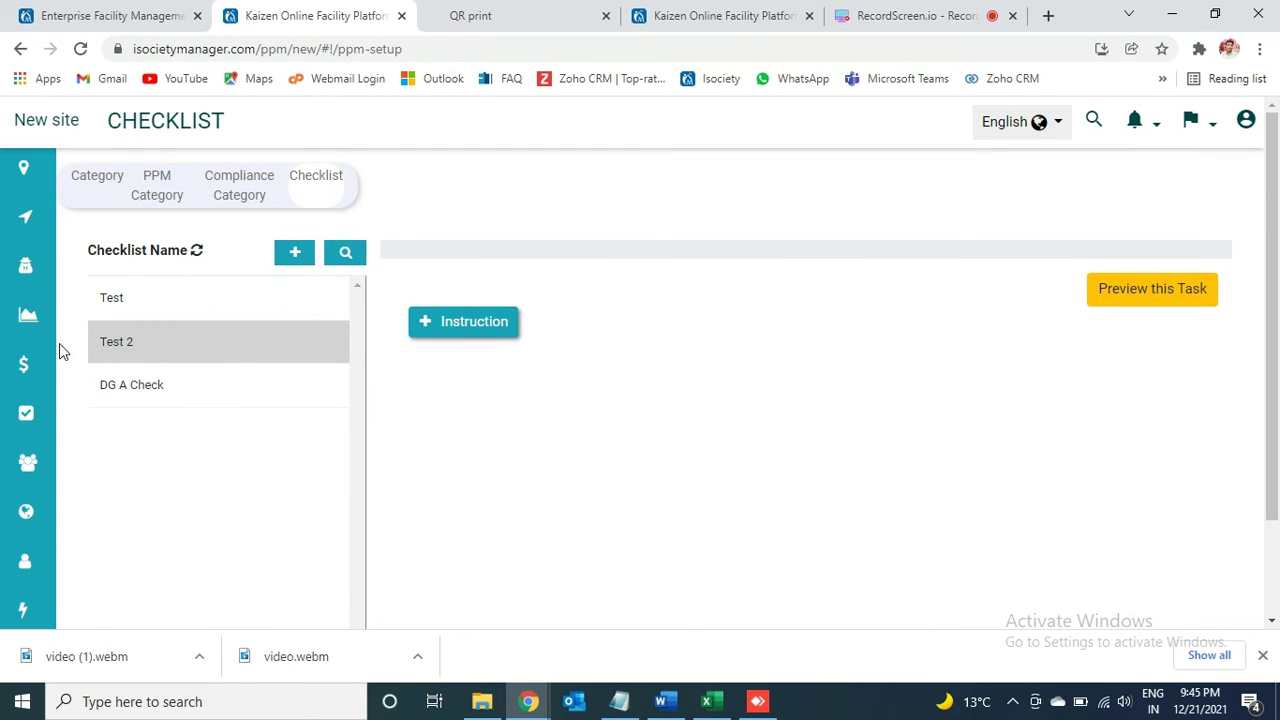
mouse_move(57, 349)
left_click(163, 588)
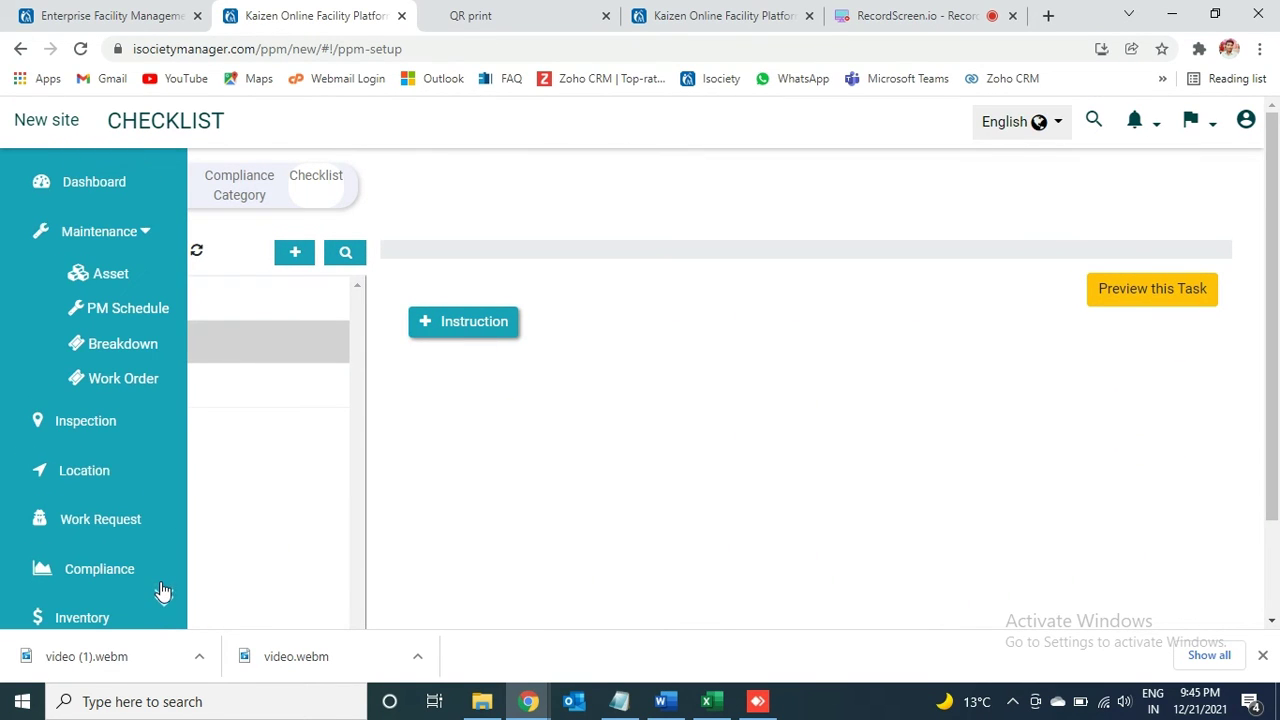
left_click(109, 312)
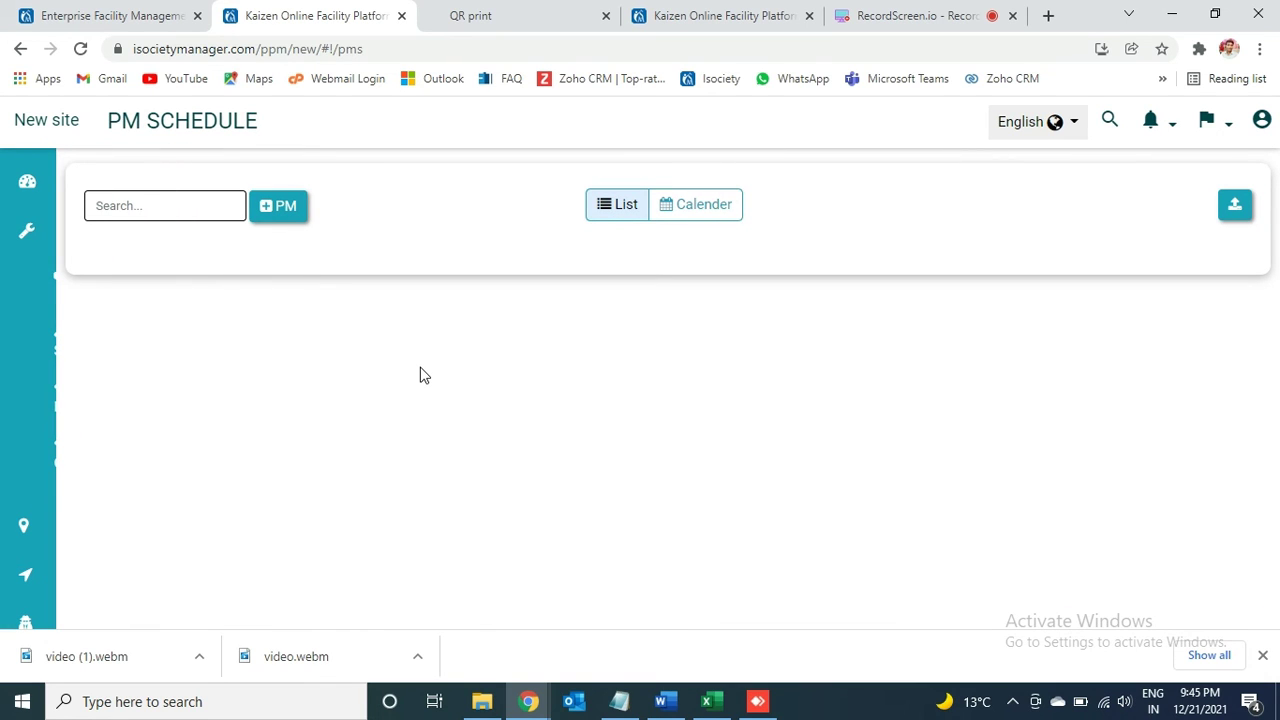
mouse_move(46, 251)
left_click(125, 315)
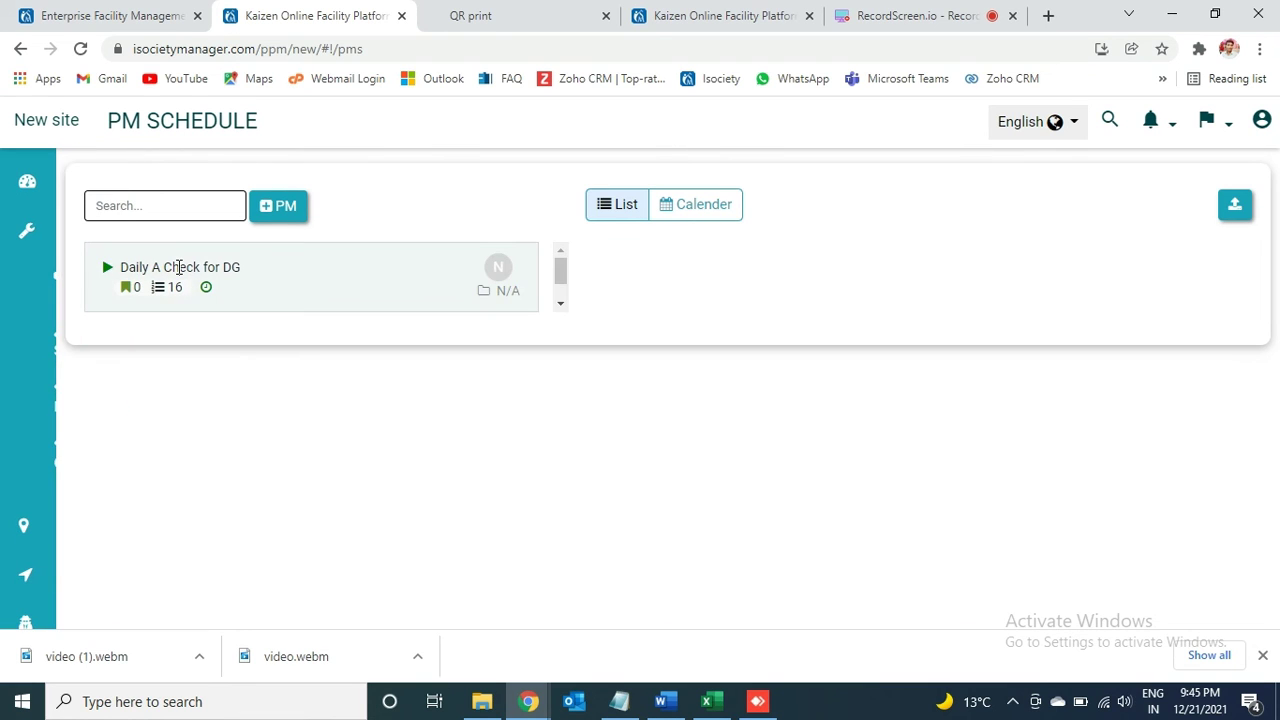
left_click(383, 280)
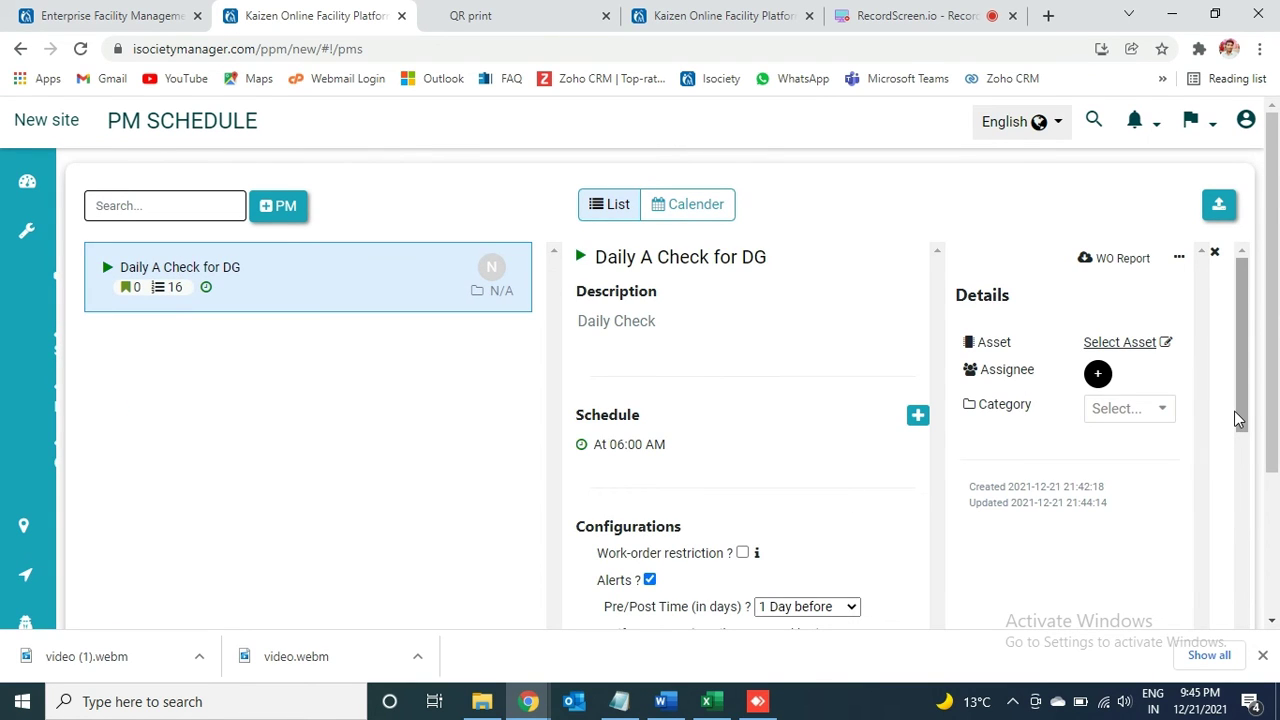
Step: Link the DG-500 KVA asset to Daily A Check for DG
left_click_drag(1235, 411, 1192, 358)
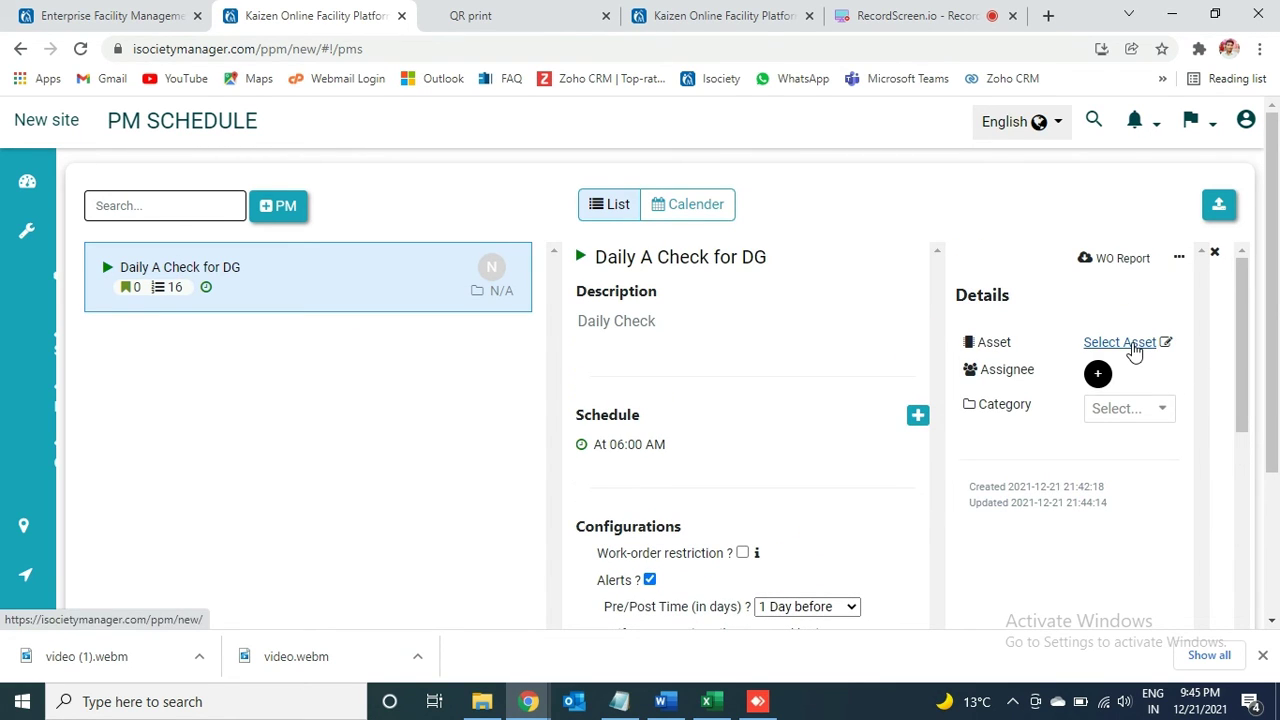
left_click(1134, 345)
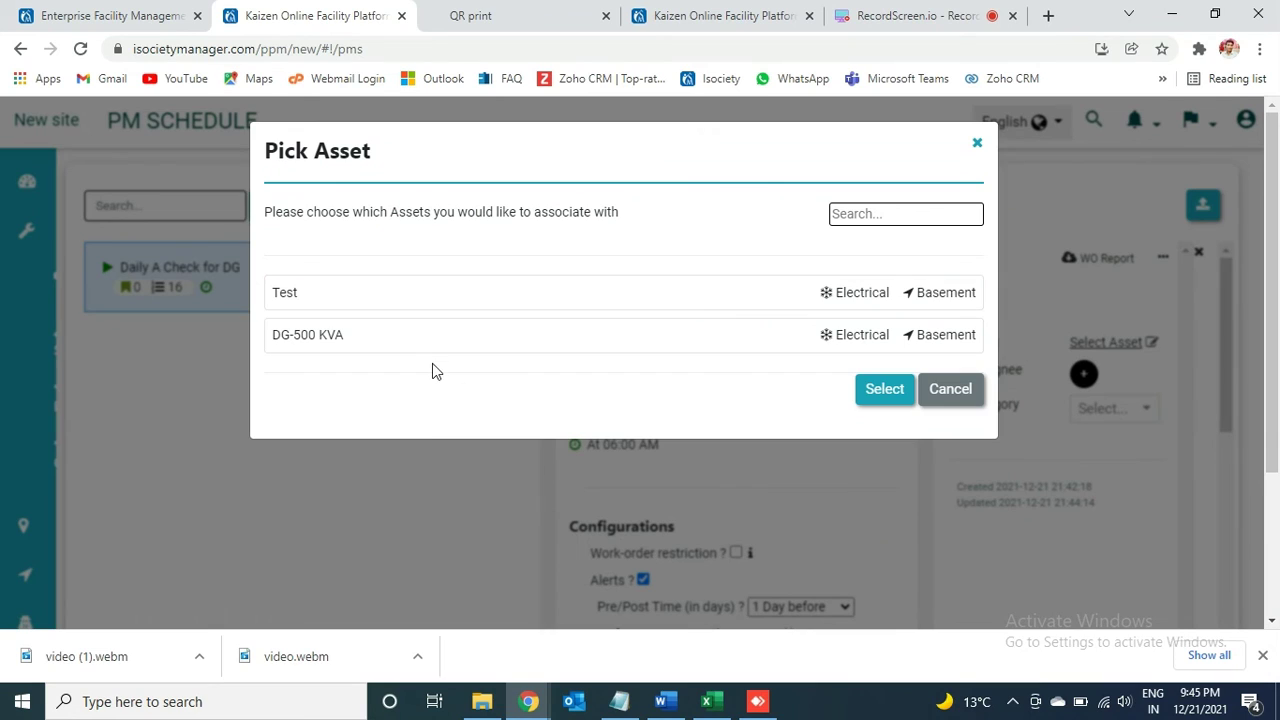
left_click(323, 337)
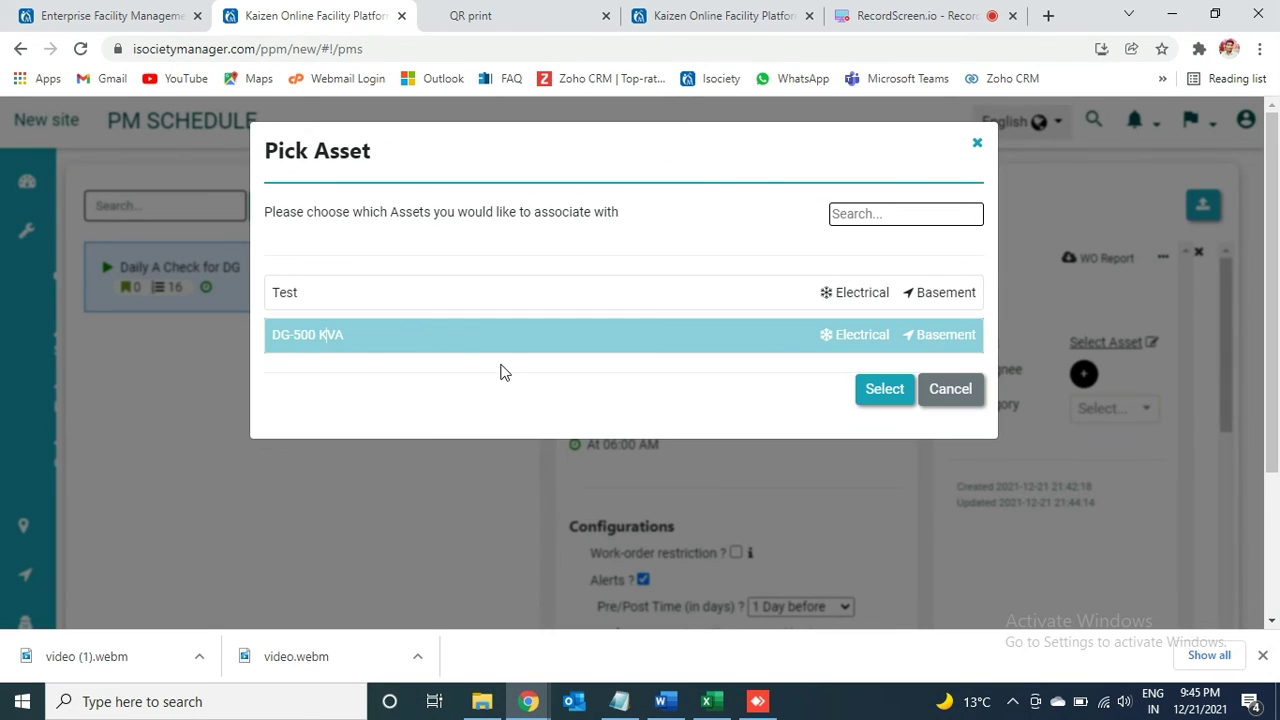
left_click(884, 390)
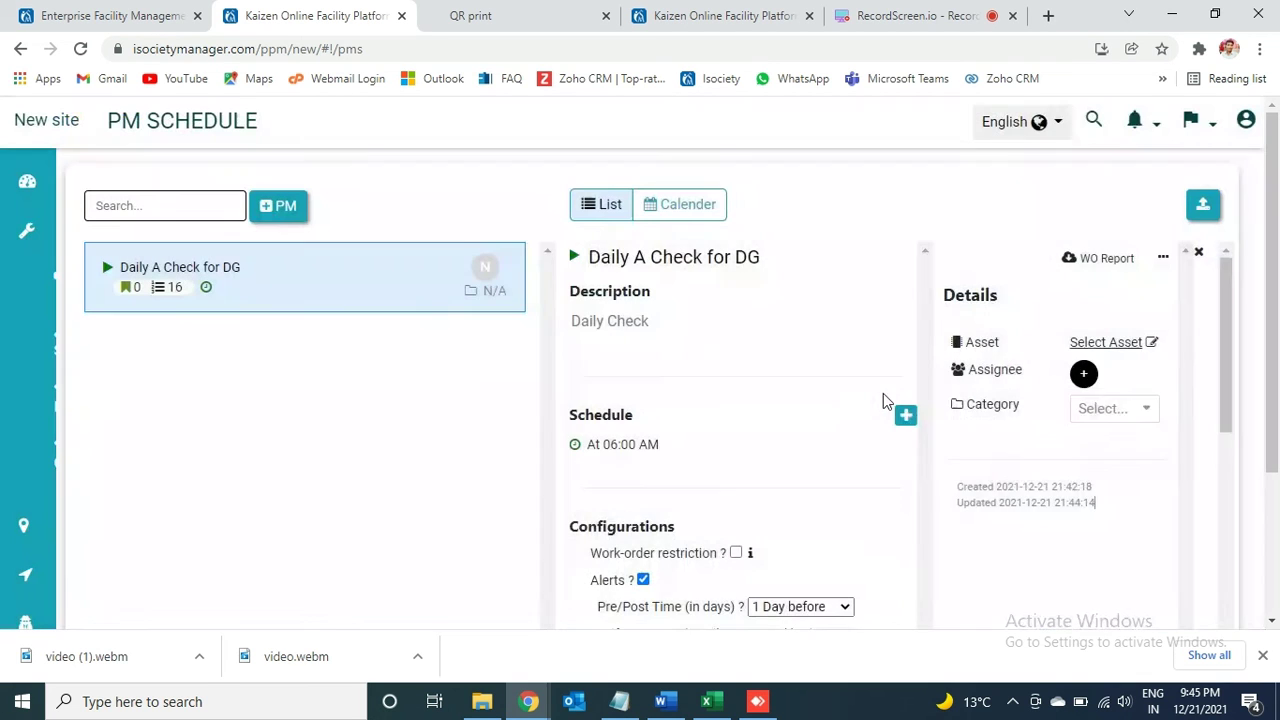
Step: Add the Technician employee as the schedule's assignee
left_click(1097, 396)
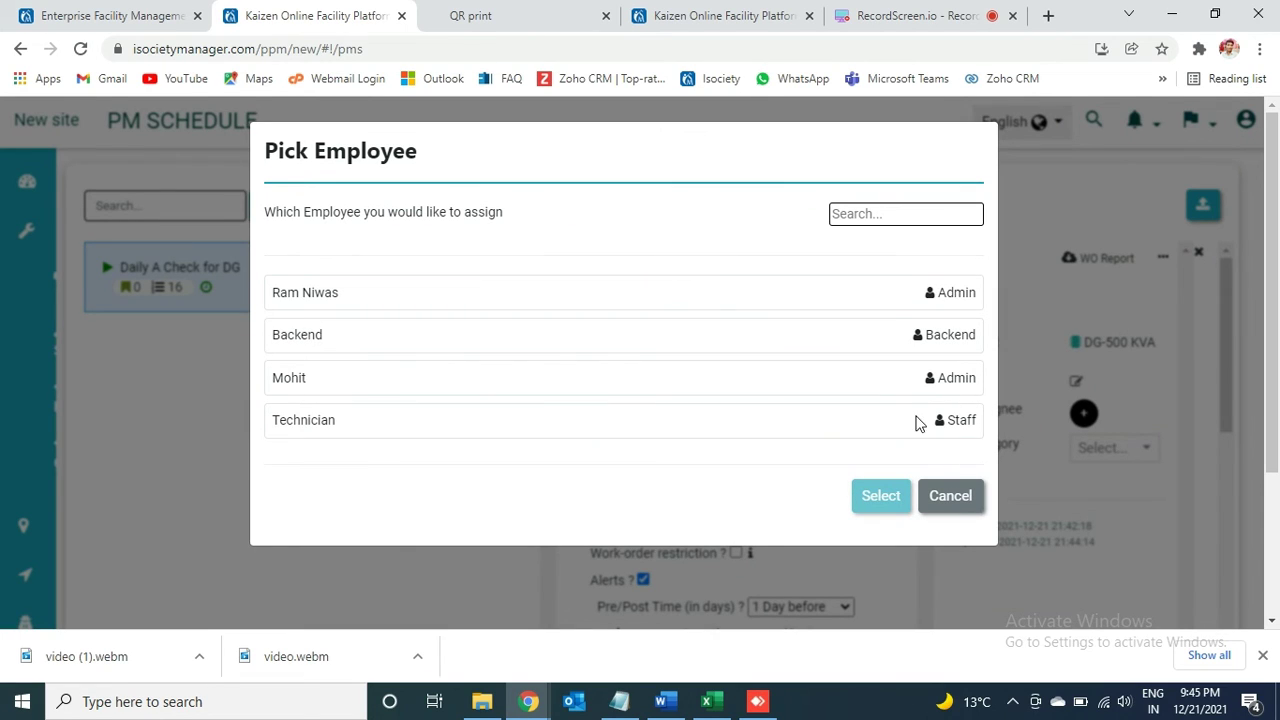
left_click(655, 421)
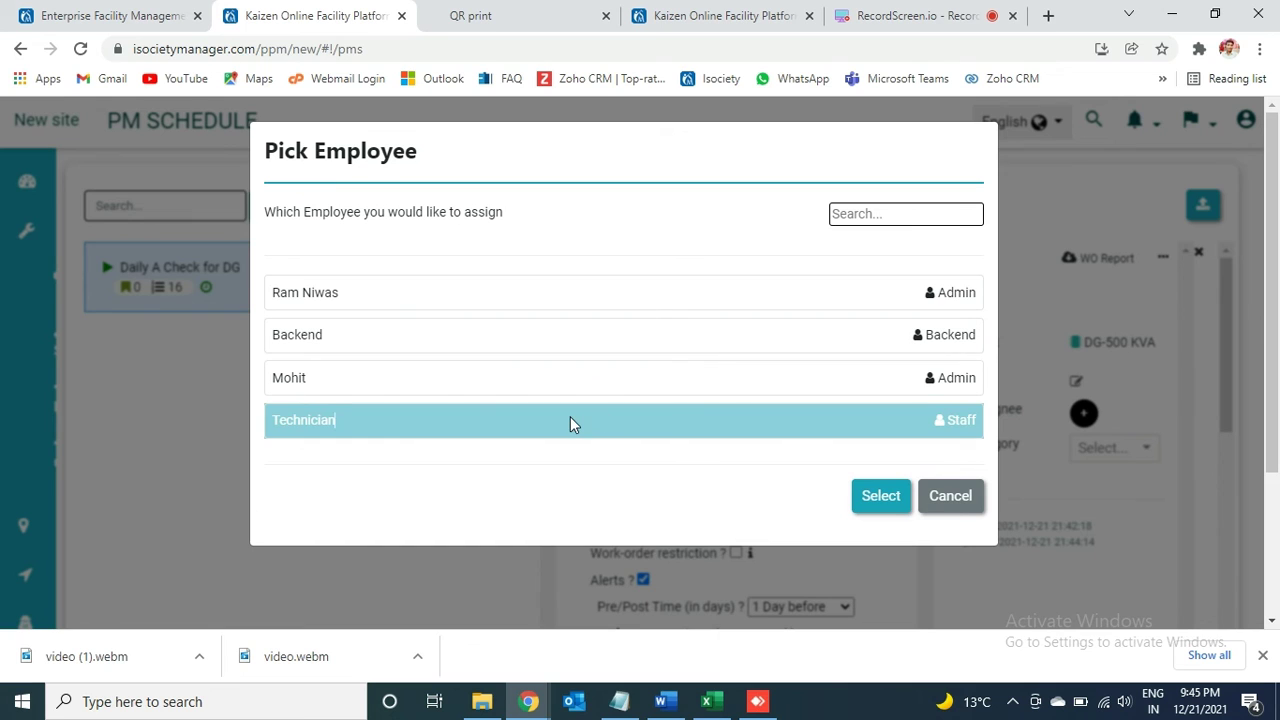
left_click(884, 503)
Step: Start a new employee, check the Staff Role options, then cancel without saving
mouse_move(134, 360)
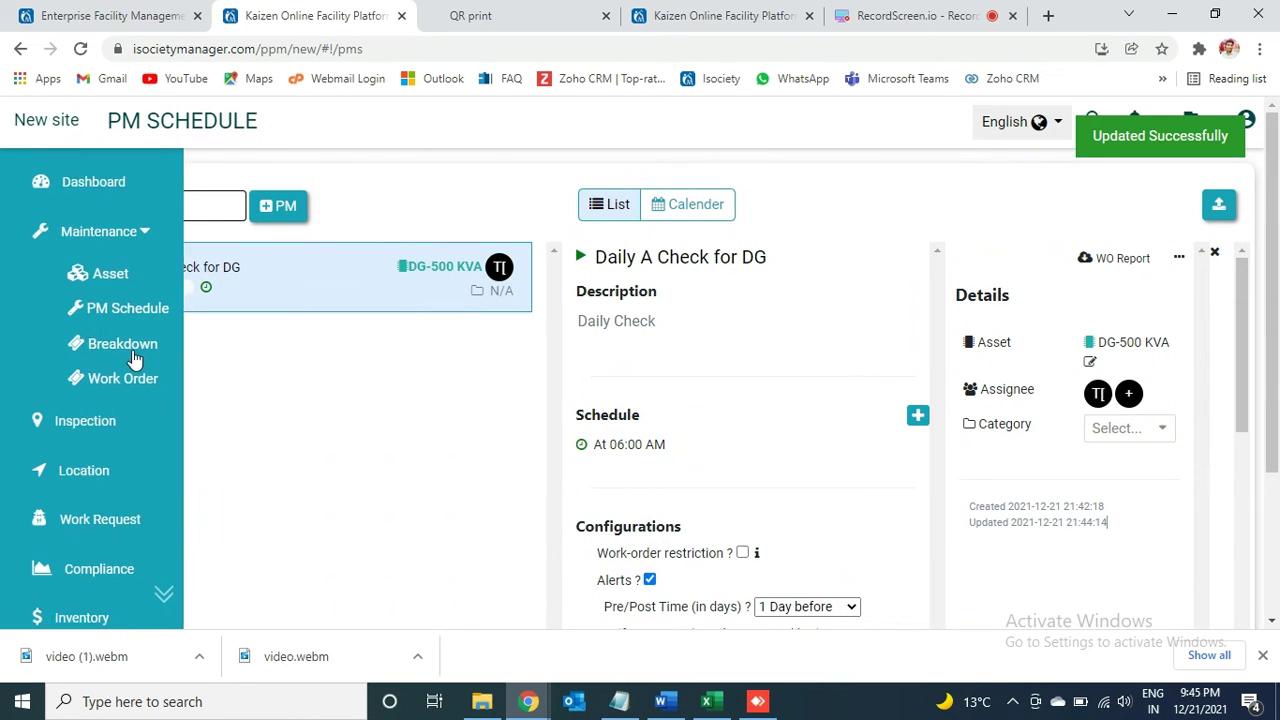
scroll(168, 600, "down", 4)
scroll(117, 503, "up", 5)
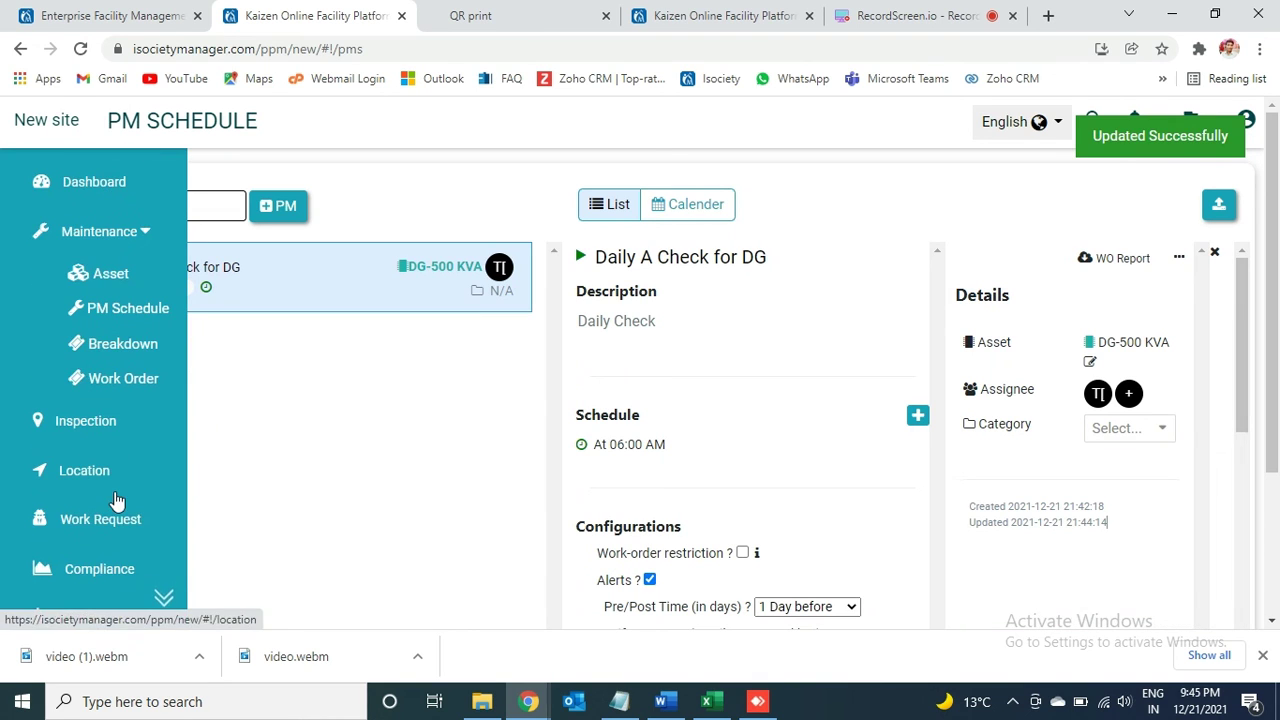
scroll(165, 597, "down", 2)
scroll(165, 597, "down", 2)
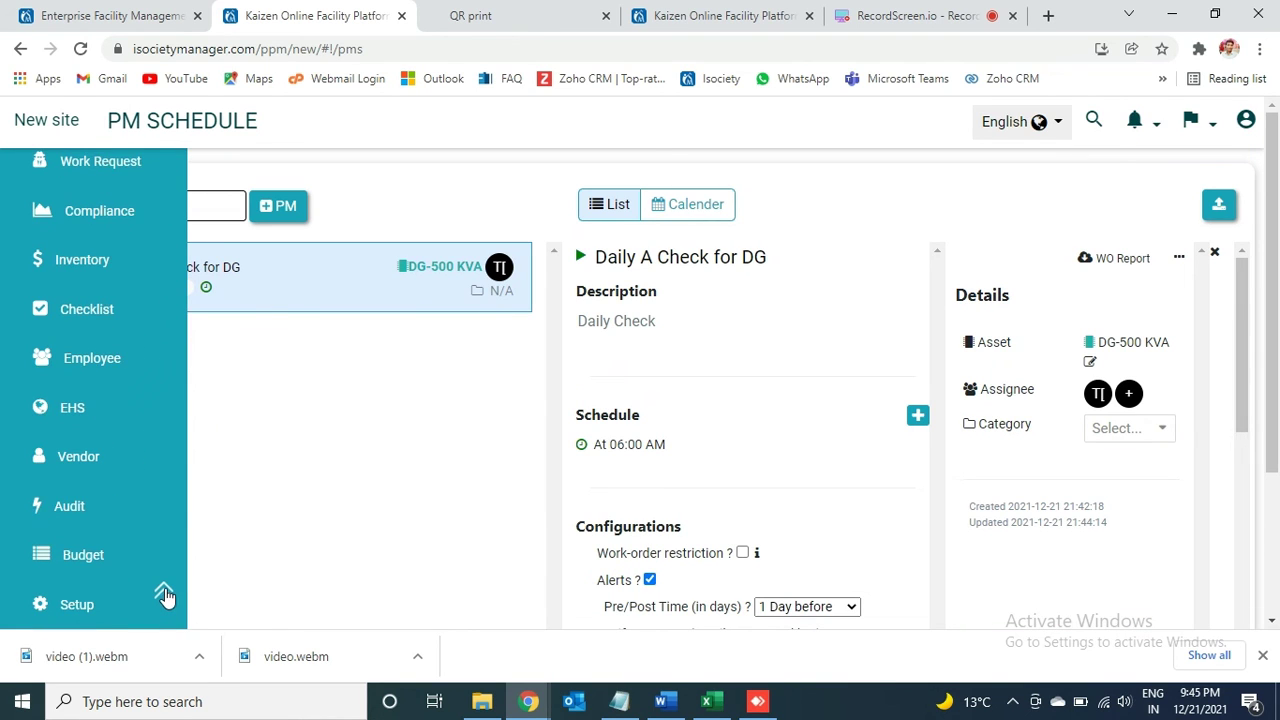
left_click(100, 360)
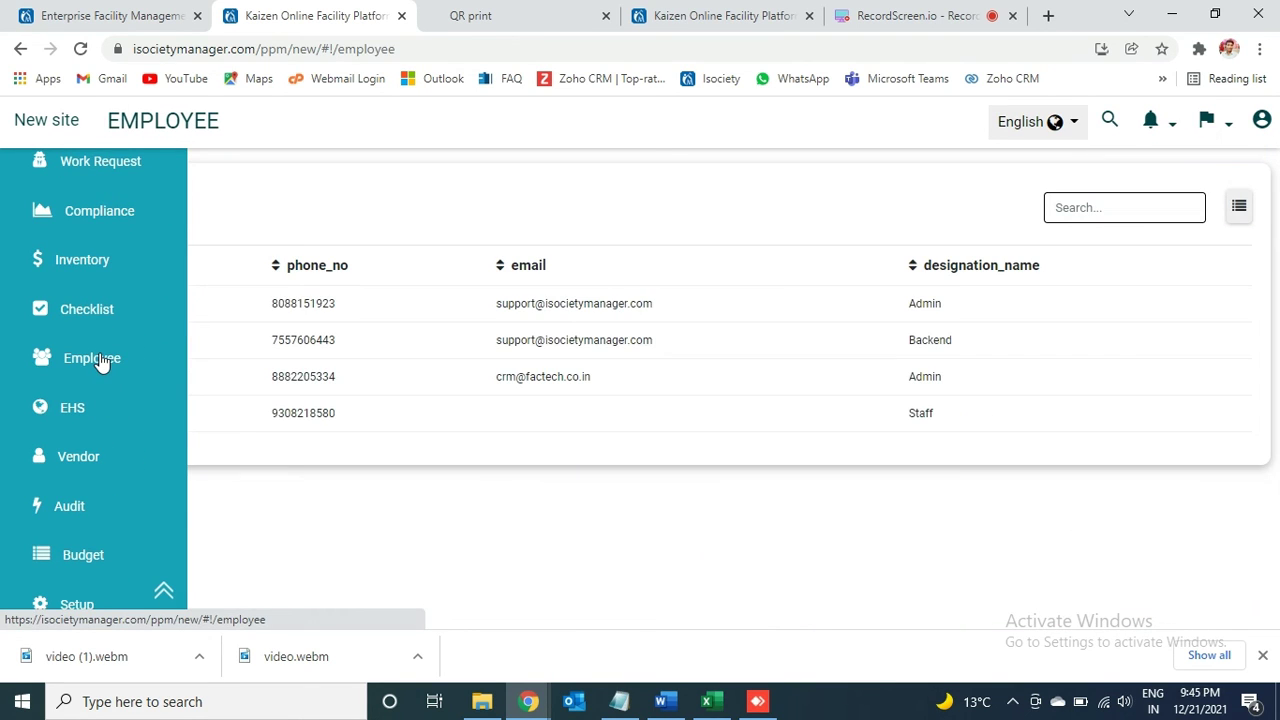
left_click(128, 213)
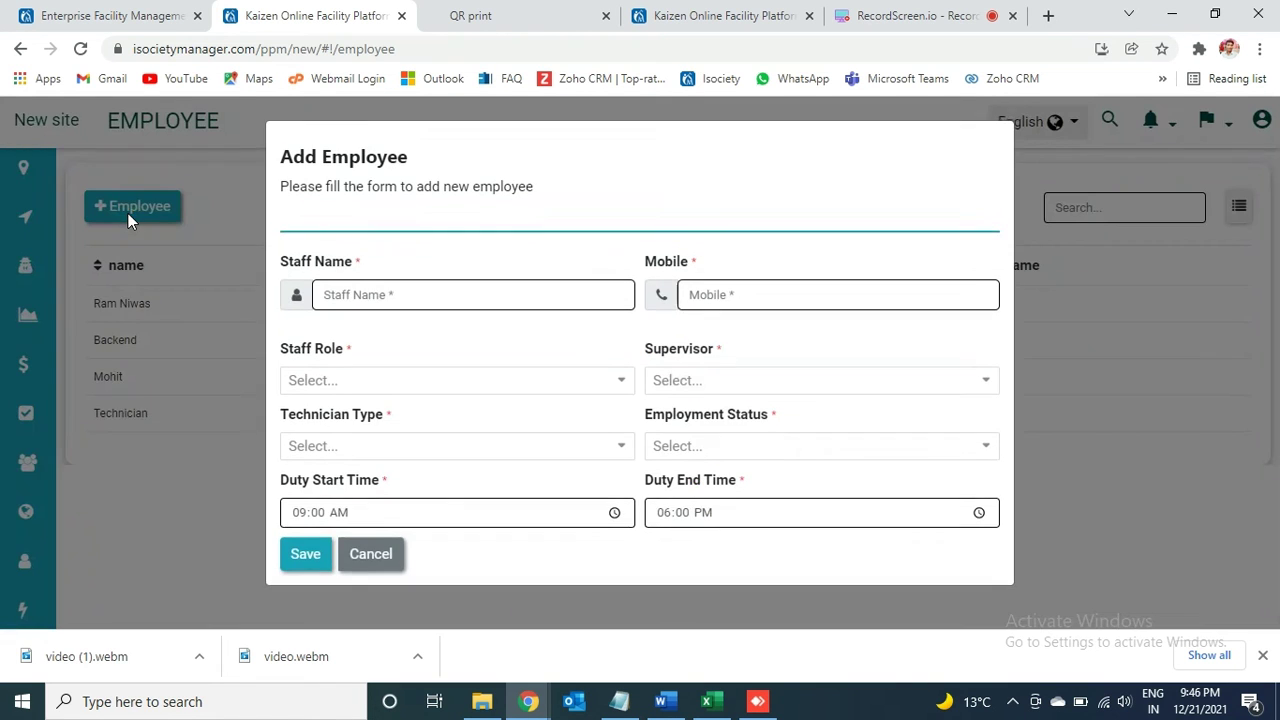
left_click(534, 390)
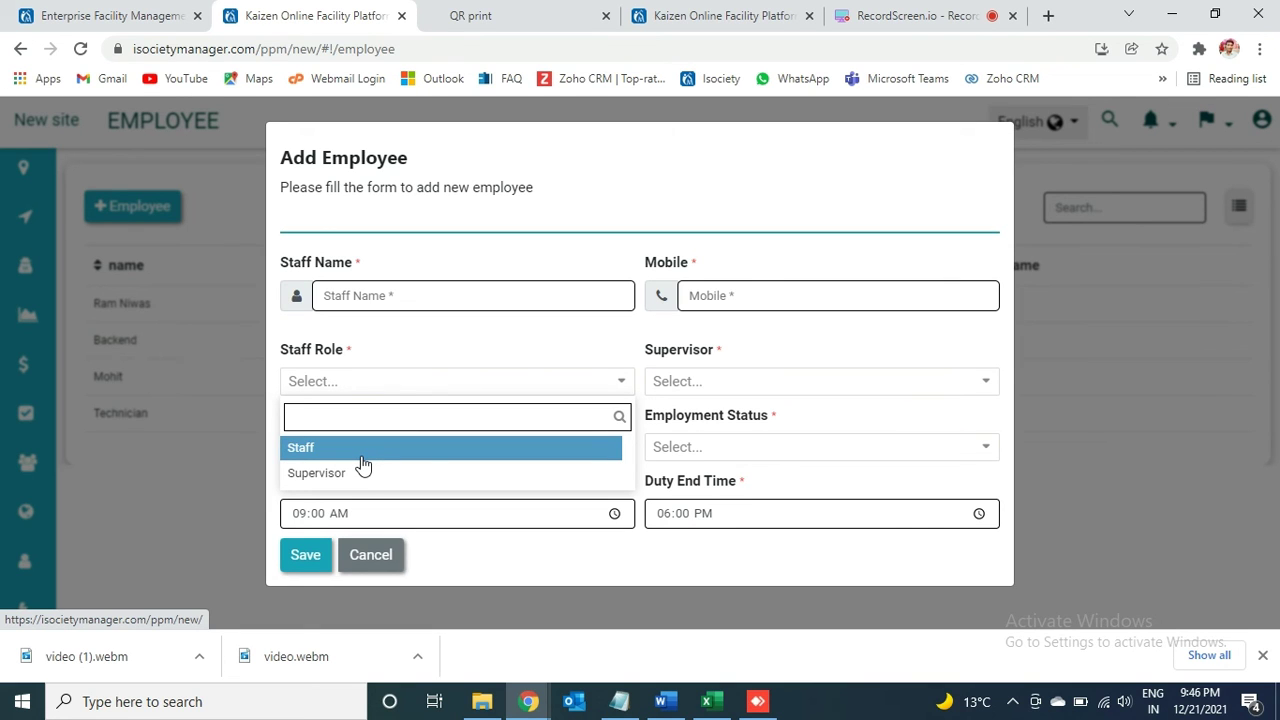
left_click(385, 555)
Step: Go back to the Maintenance > PM Schedule list
mouse_move(3, 328)
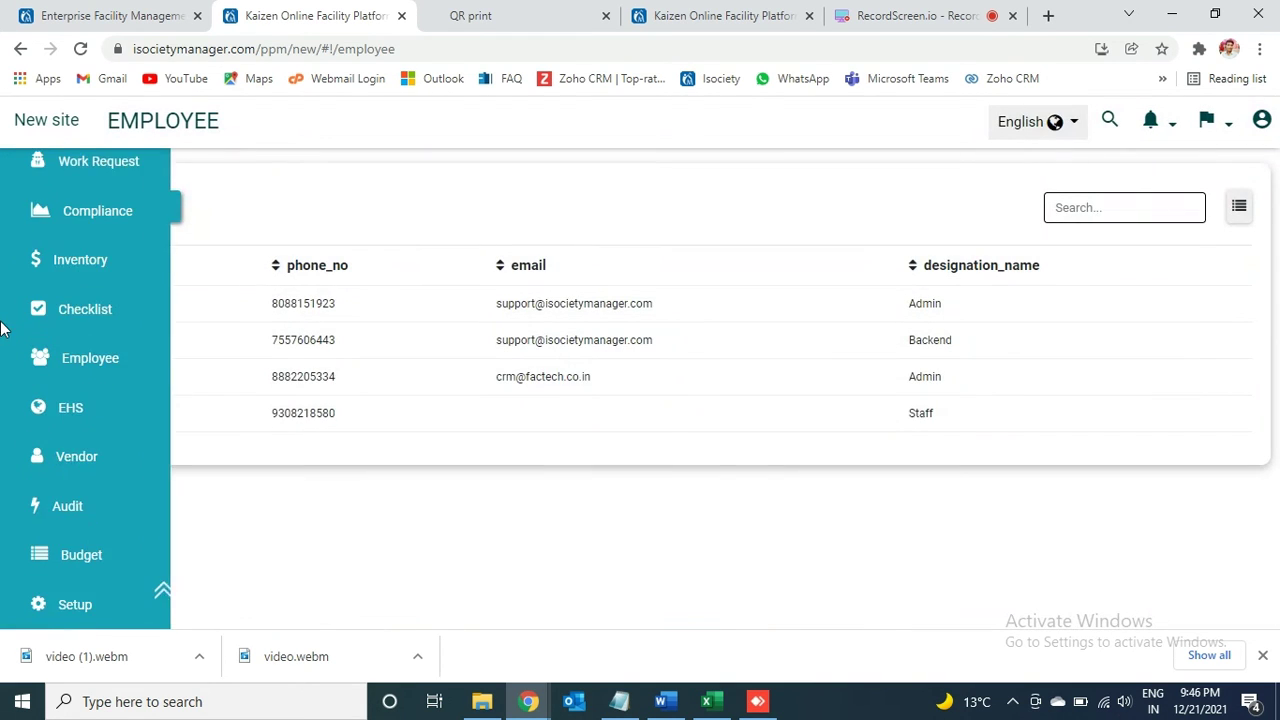
mouse_move(42, 610)
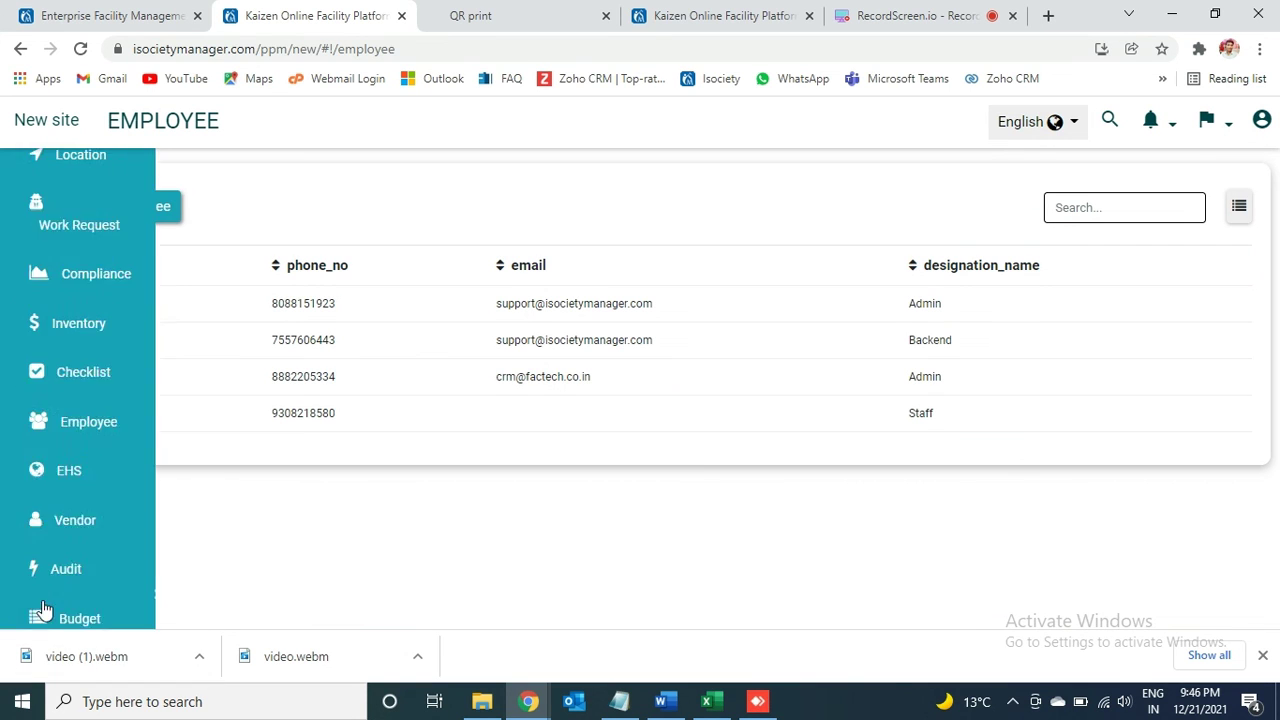
left_click(162, 594)
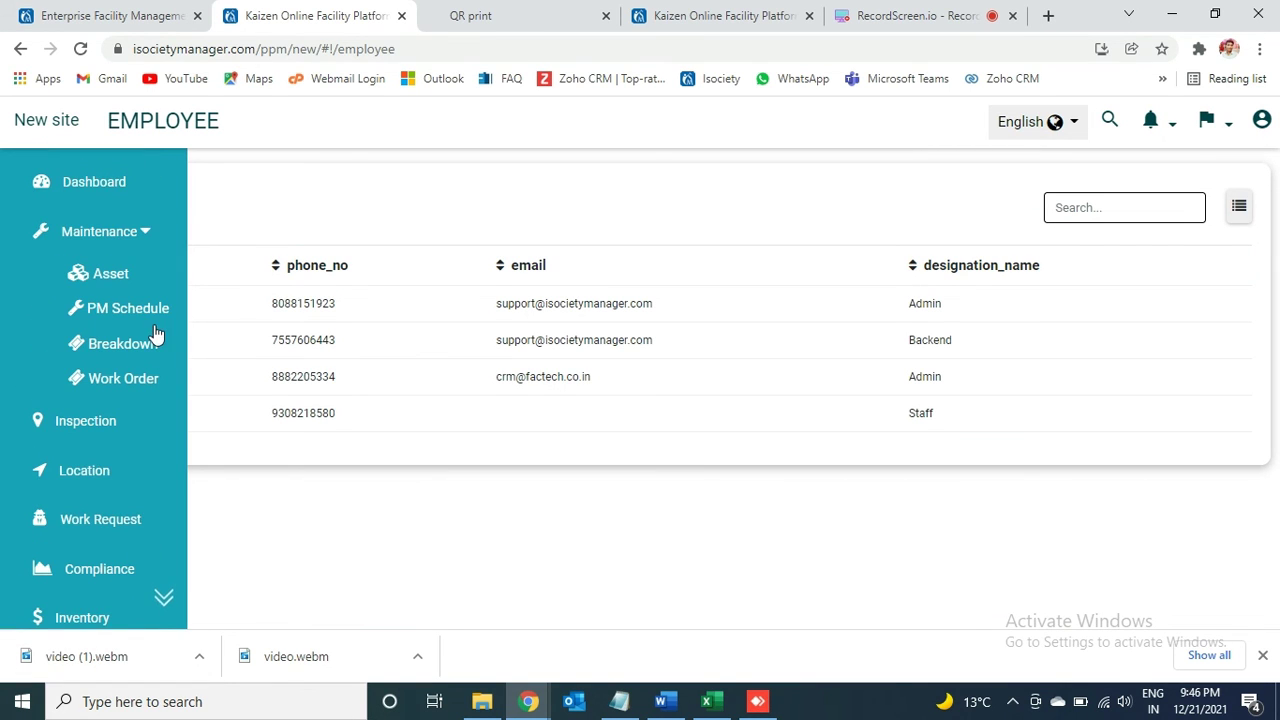
left_click(128, 310)
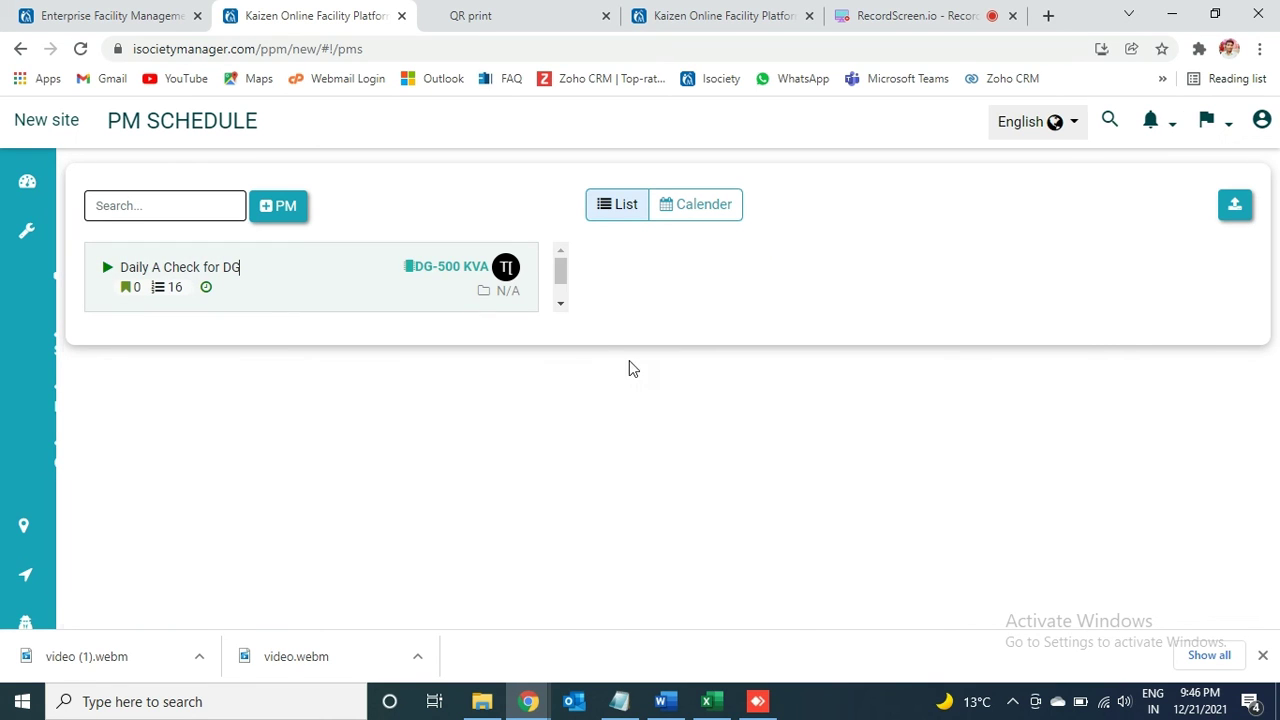
Step: Choose Engineering in the Category dropdown of Daily A Check for DG's details
left_click(1153, 436)
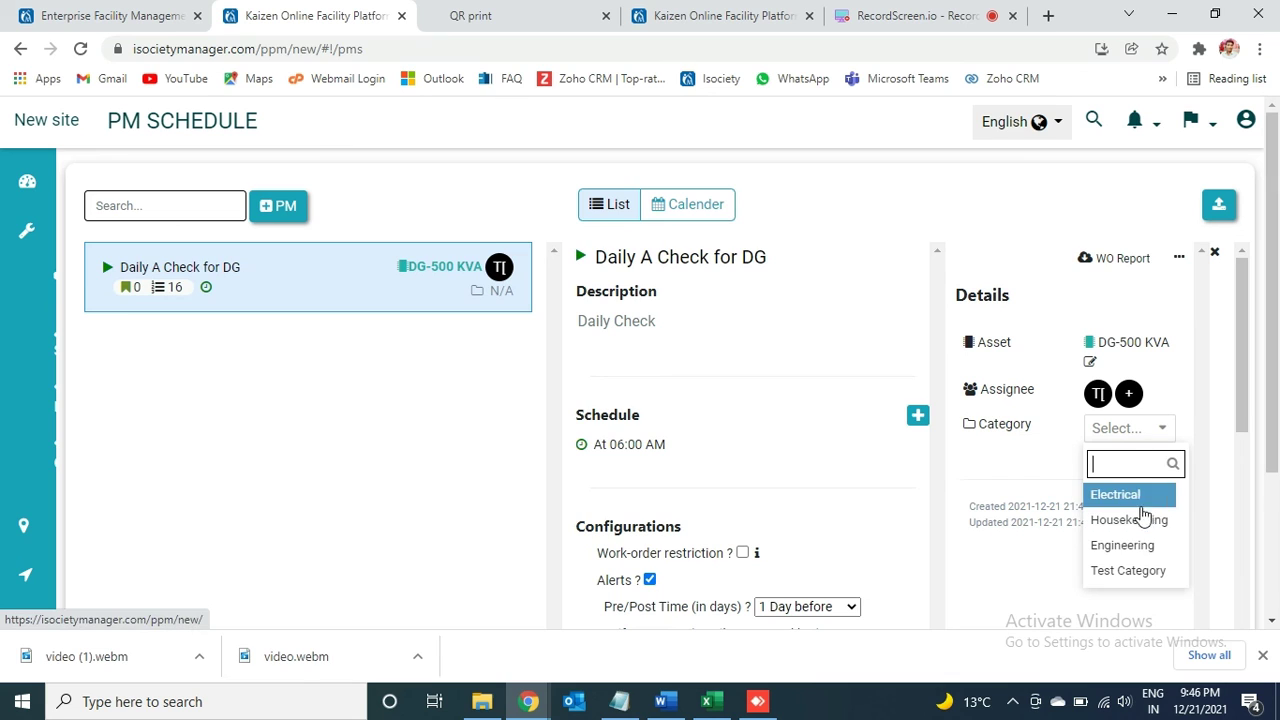
left_click(1135, 544)
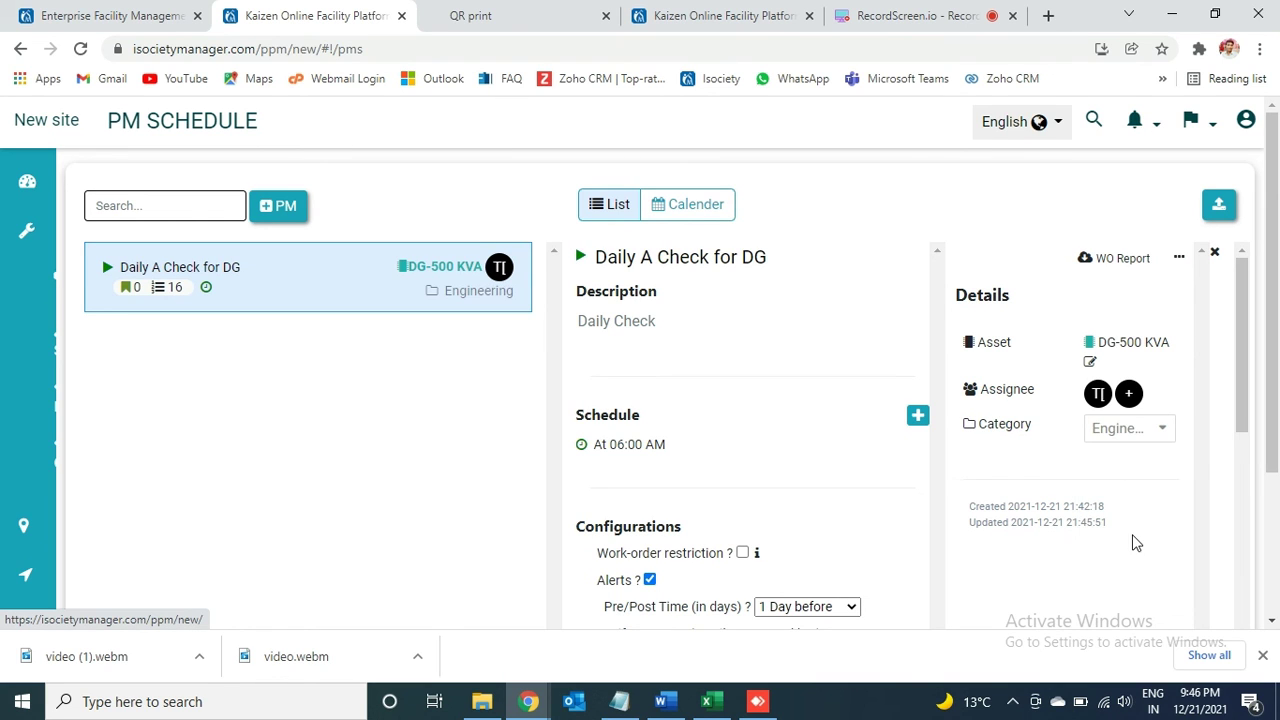
mouse_move(25, 303)
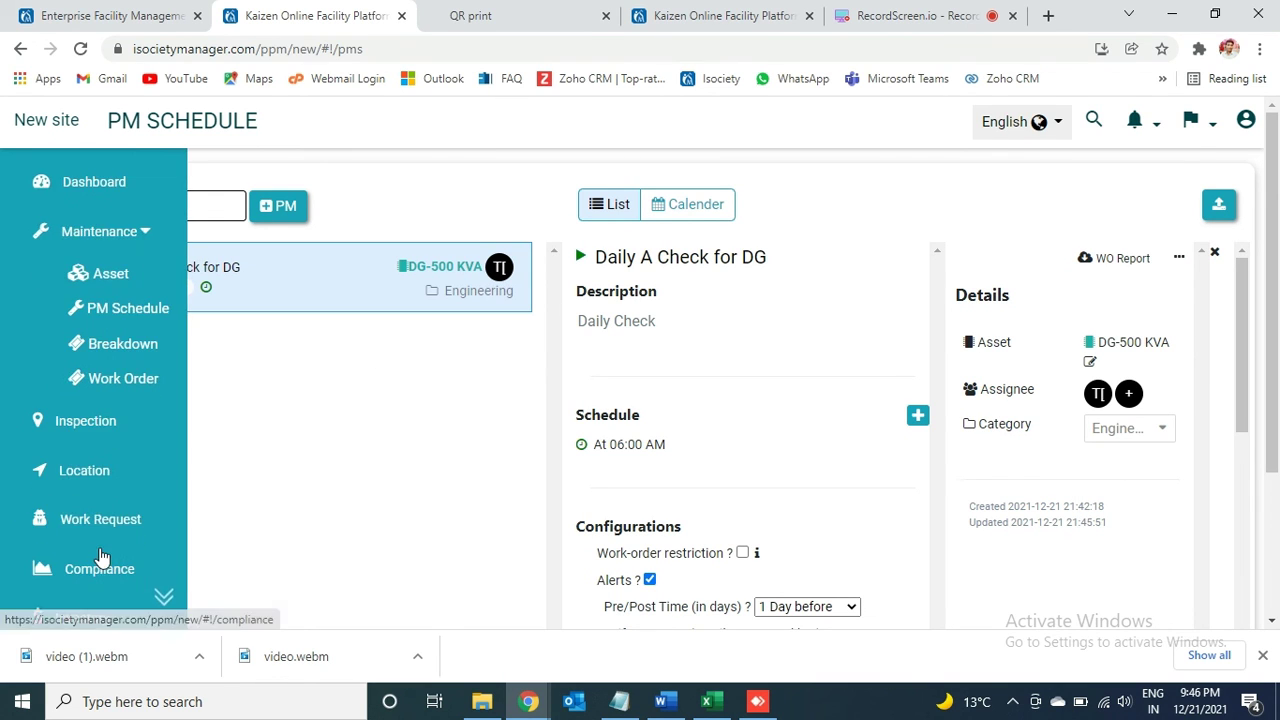
scroll(155, 590, "down", 5)
scroll(155, 604, "up", 5)
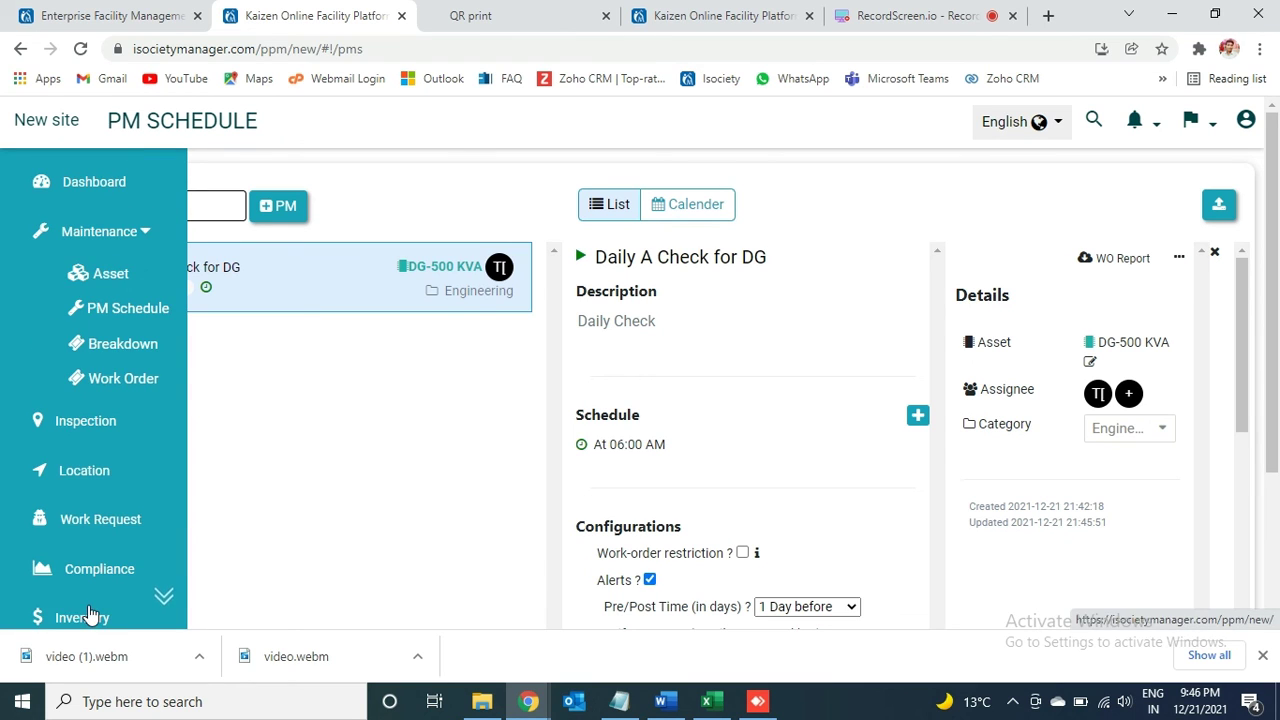
left_click(158, 610)
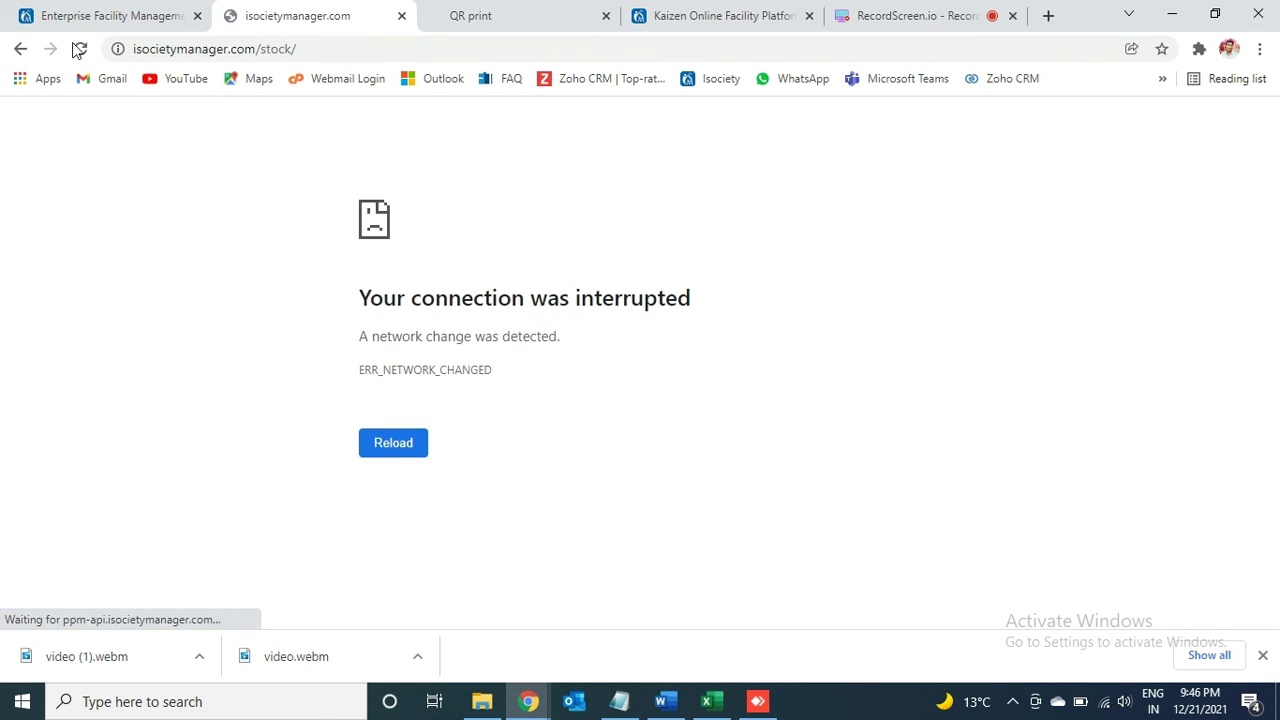
Step: Reopen isocietymanager.com/ppm/new in a new tab after the ERR_NETWORK_CHANGED error
left_click(114, 18)
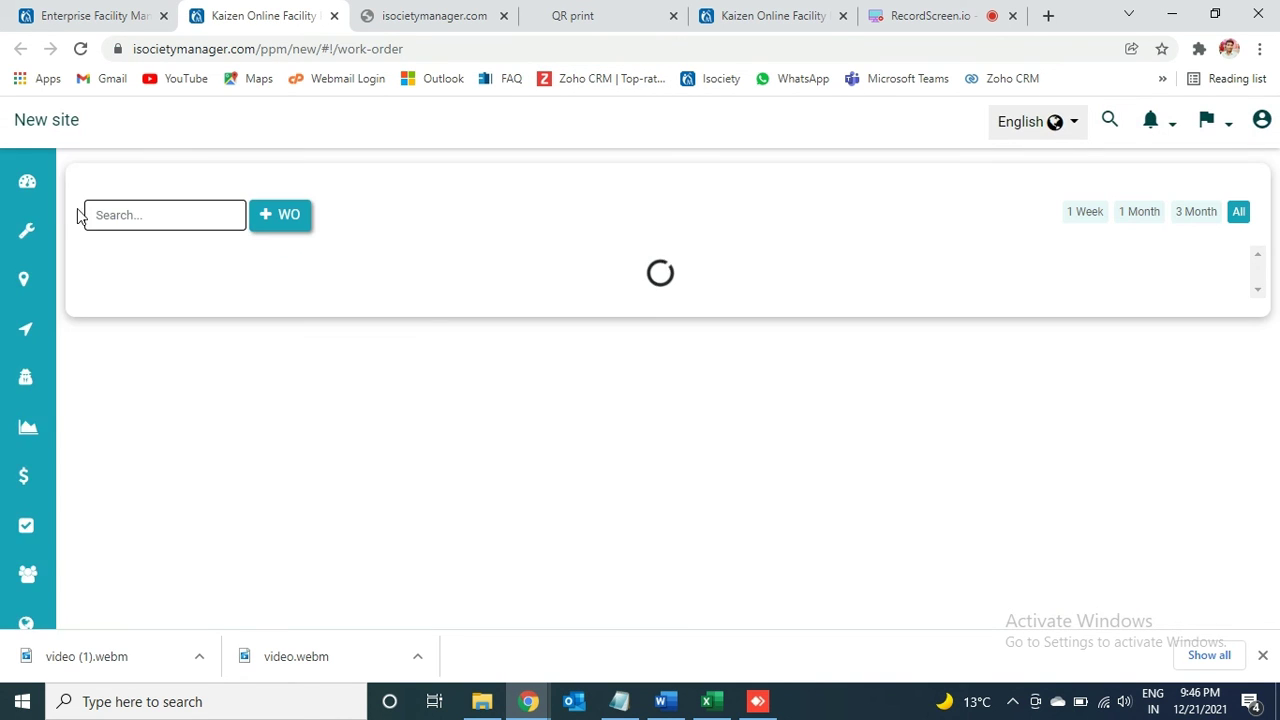
Step: In Setup's PPM Category tab, create and save a category named Test
mouse_move(40, 330)
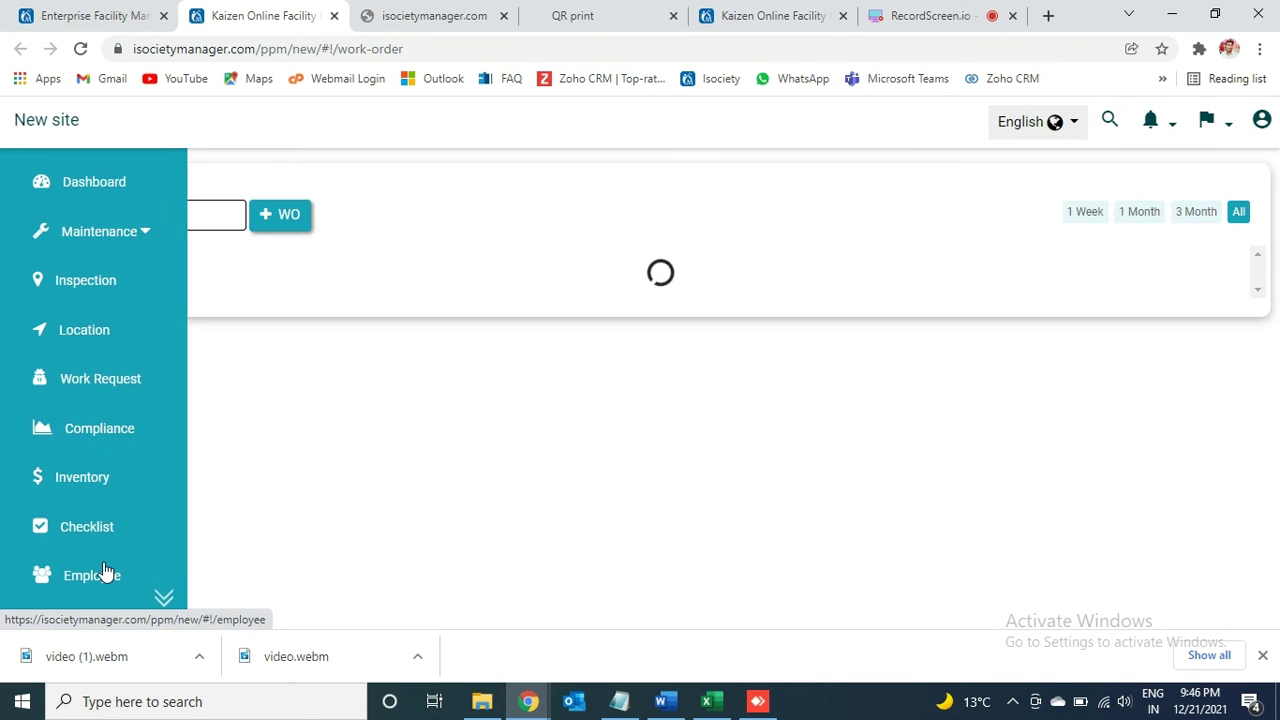
left_click(163, 596)
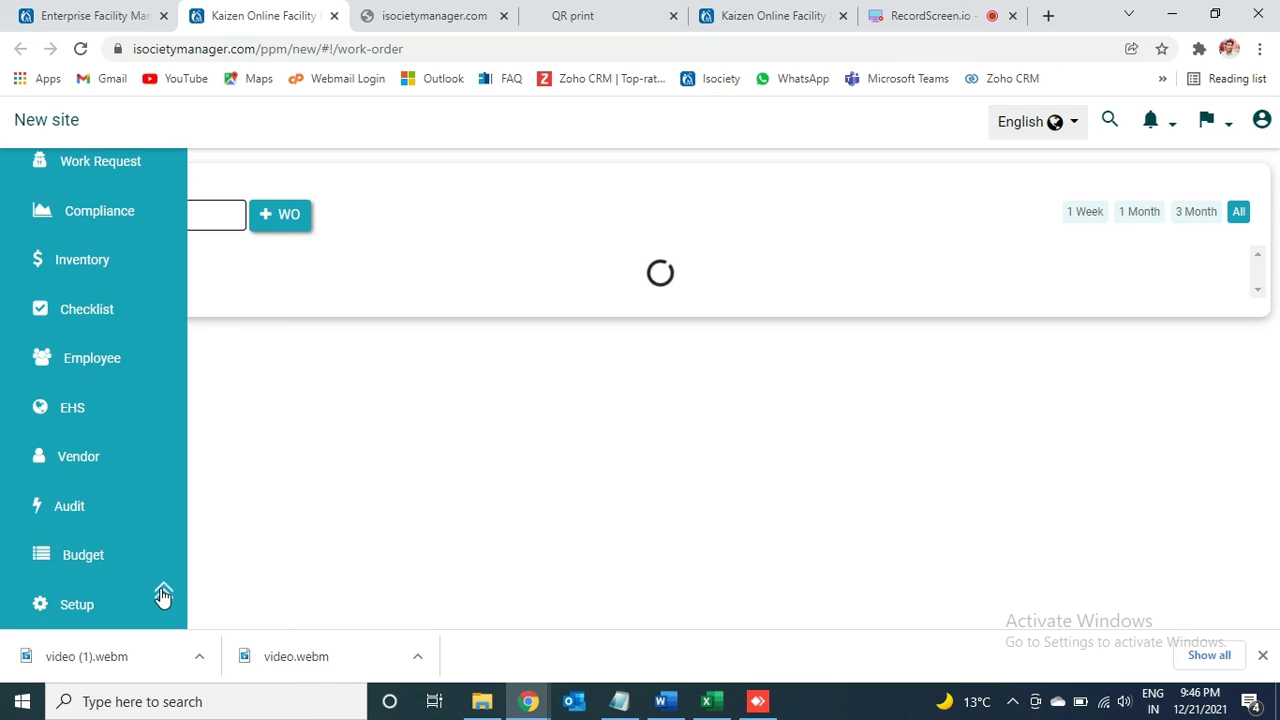
left_click(88, 607)
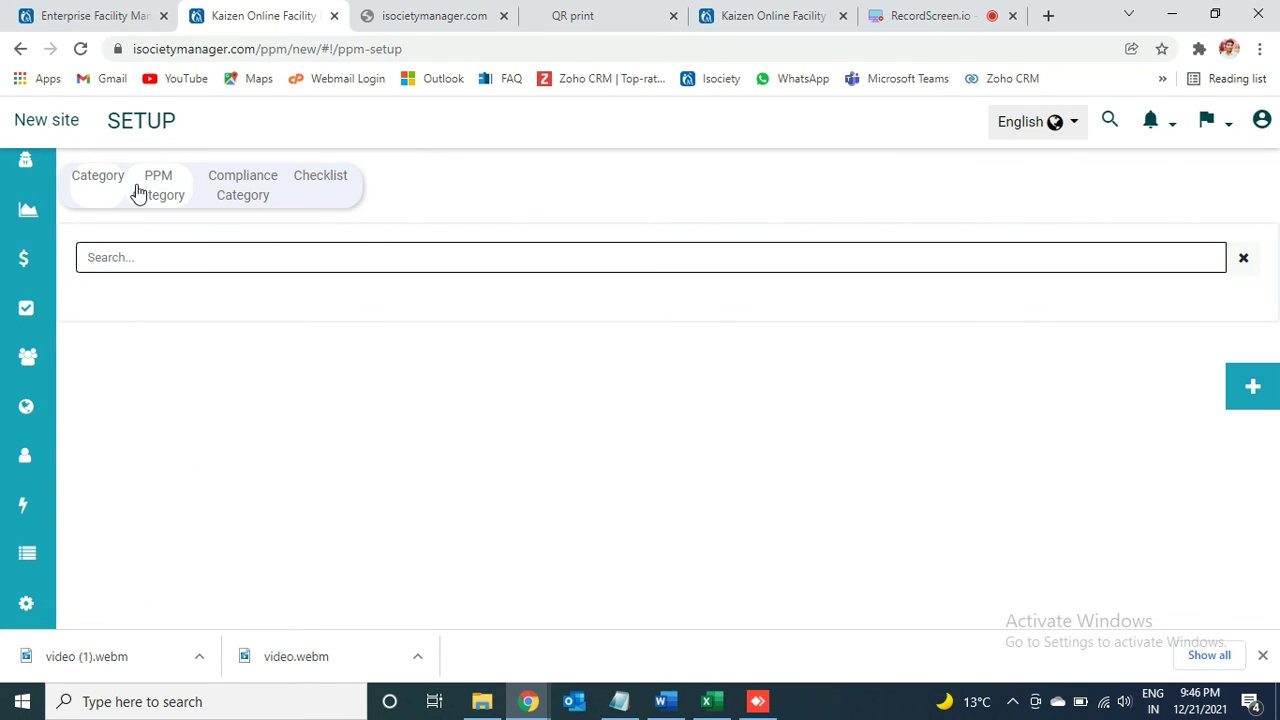
left_click(150, 192)
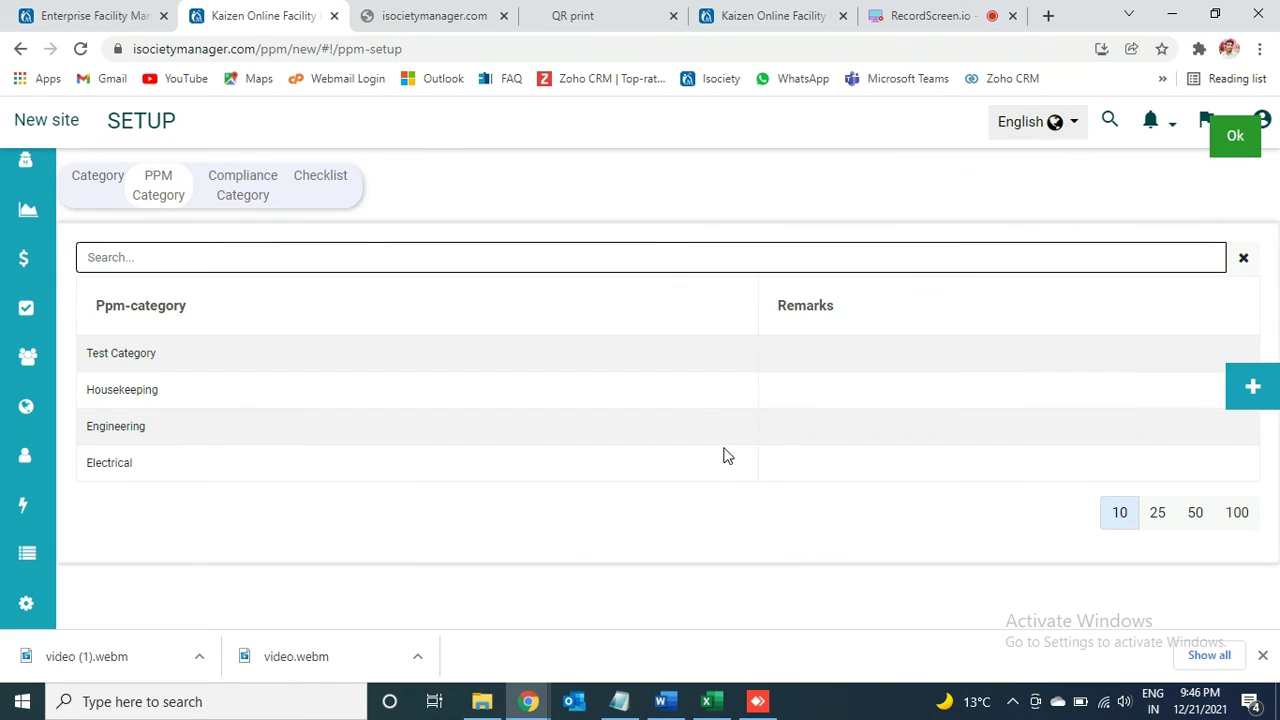
left_click(1252, 388)
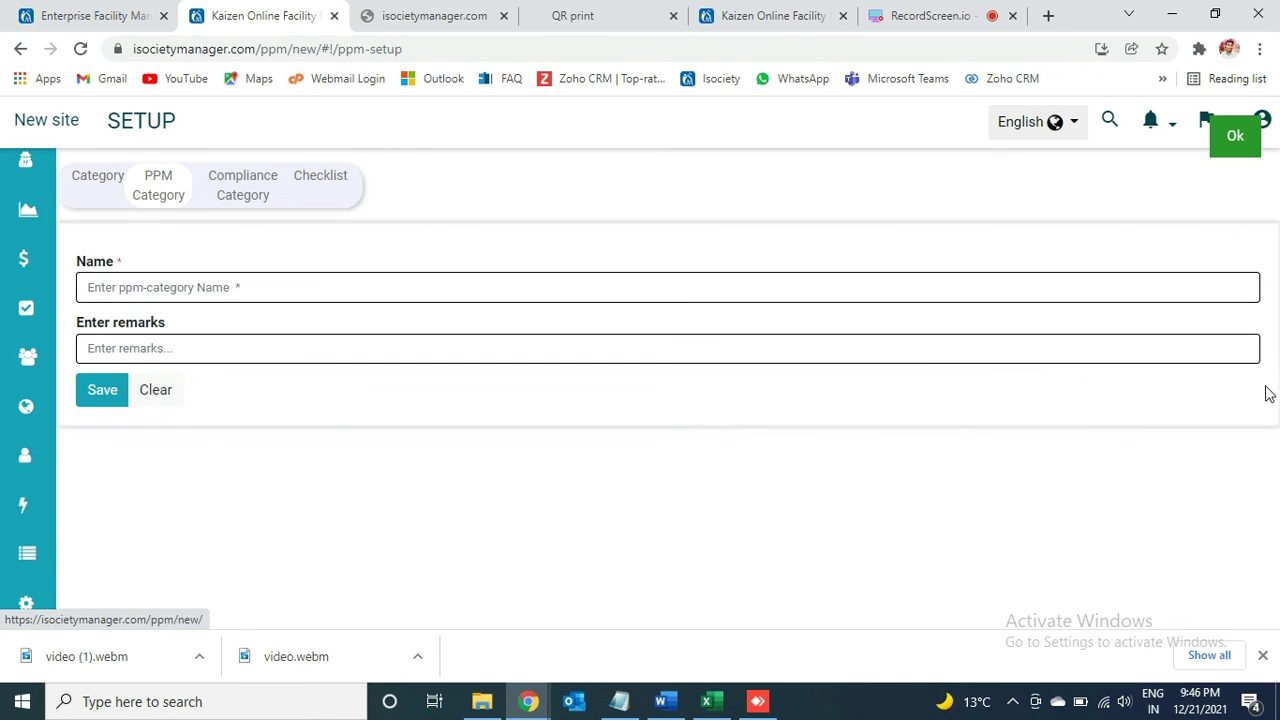
left_click(547, 284)
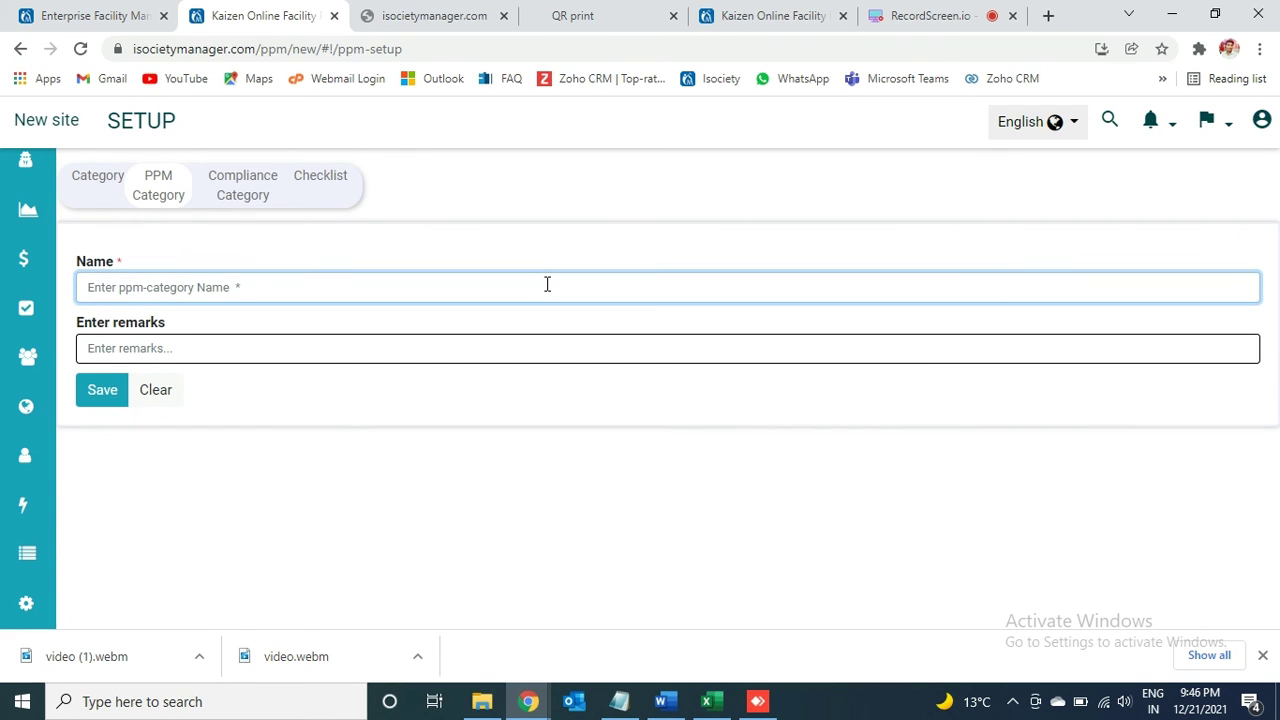
type("Test")
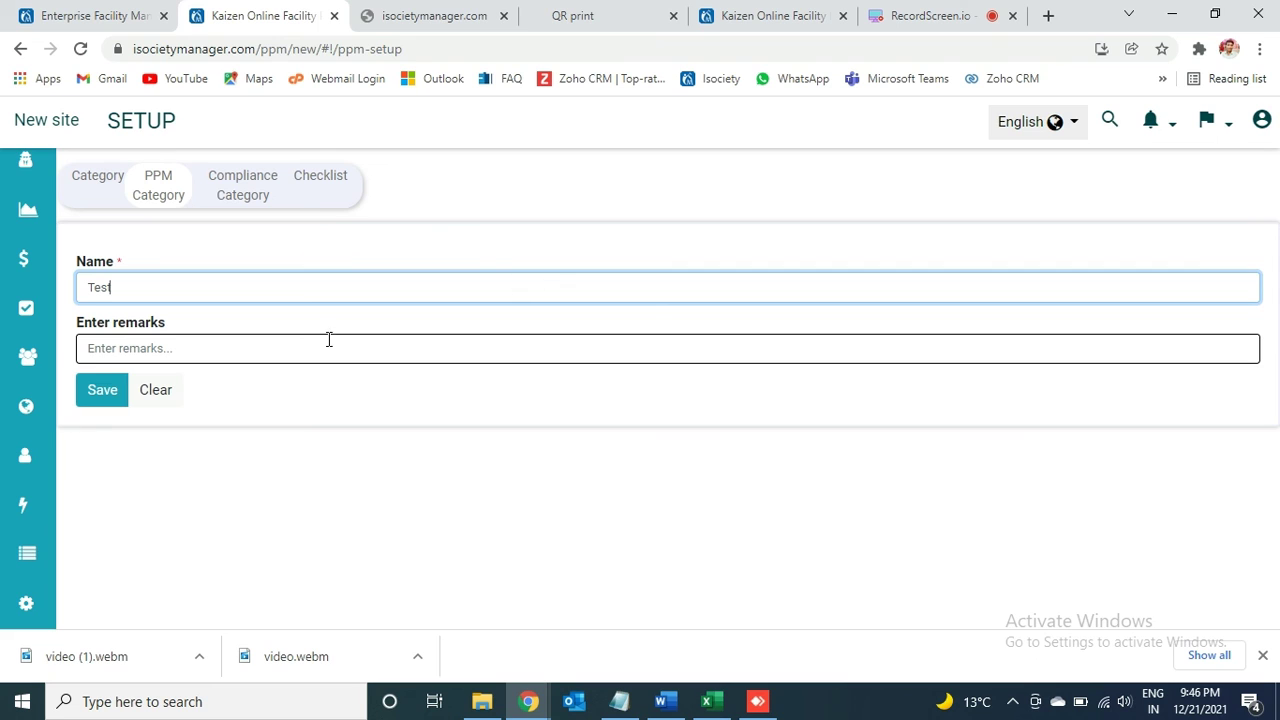
left_click(116, 394)
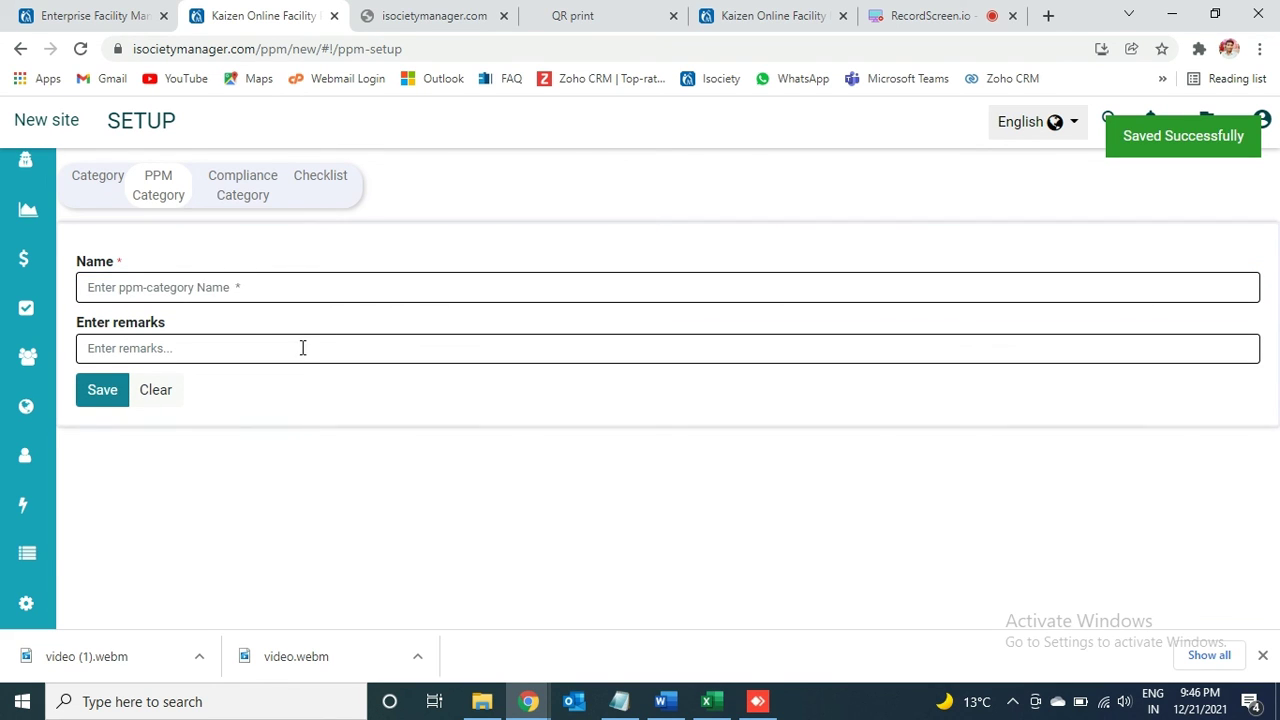
mouse_move(6, 400)
left_click(168, 587)
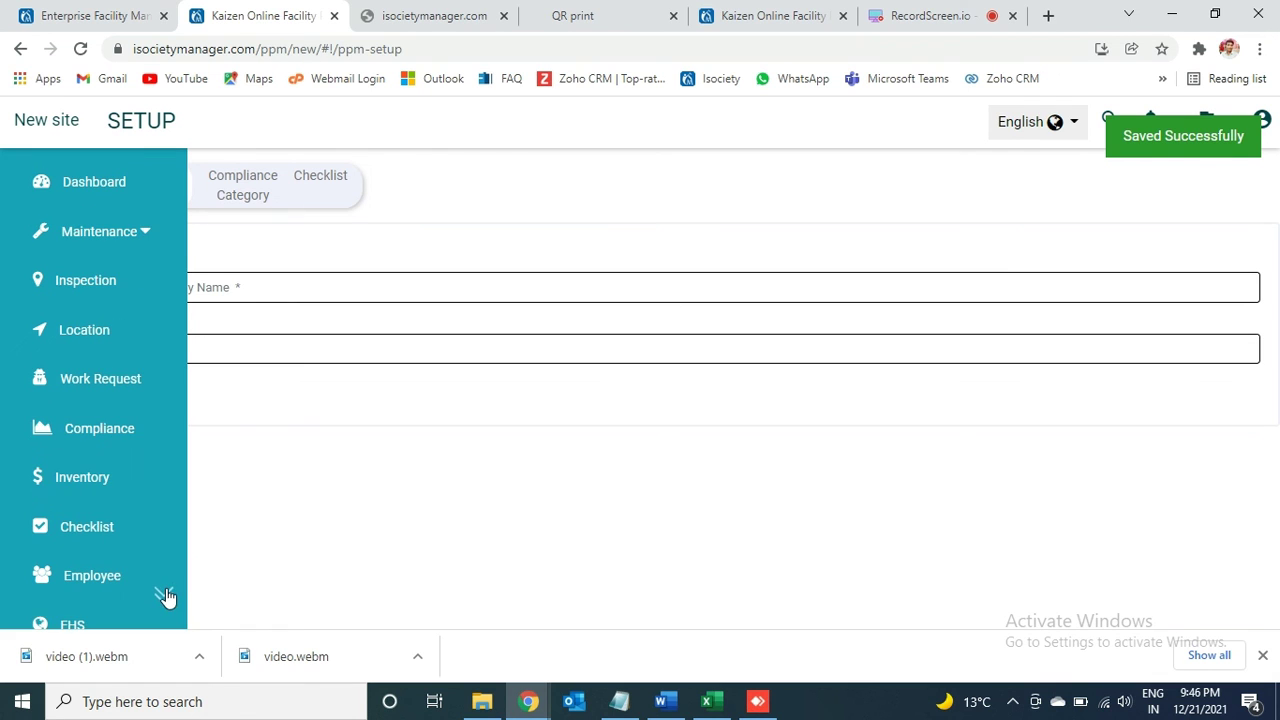
Step: Reopen Daily A Check for DG, remove the T assignee, and scroll down to its checklist instructions
left_click(127, 238)
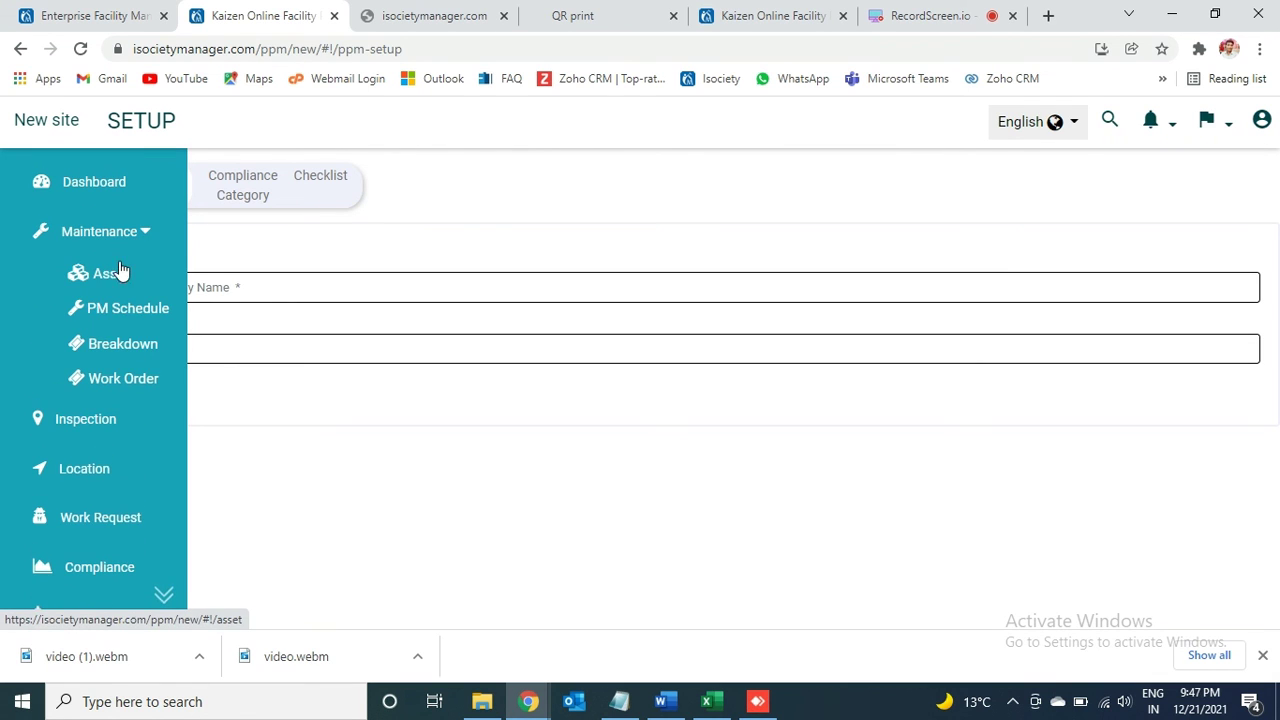
left_click(118, 310)
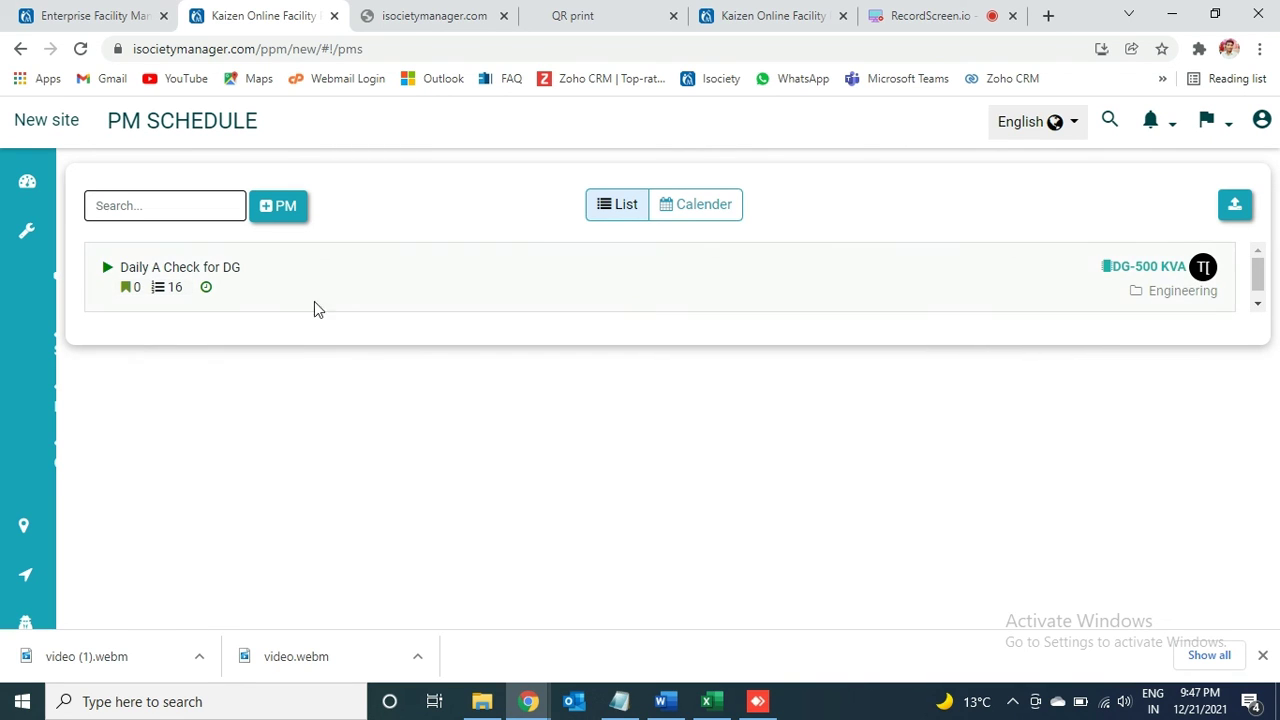
left_click(199, 266)
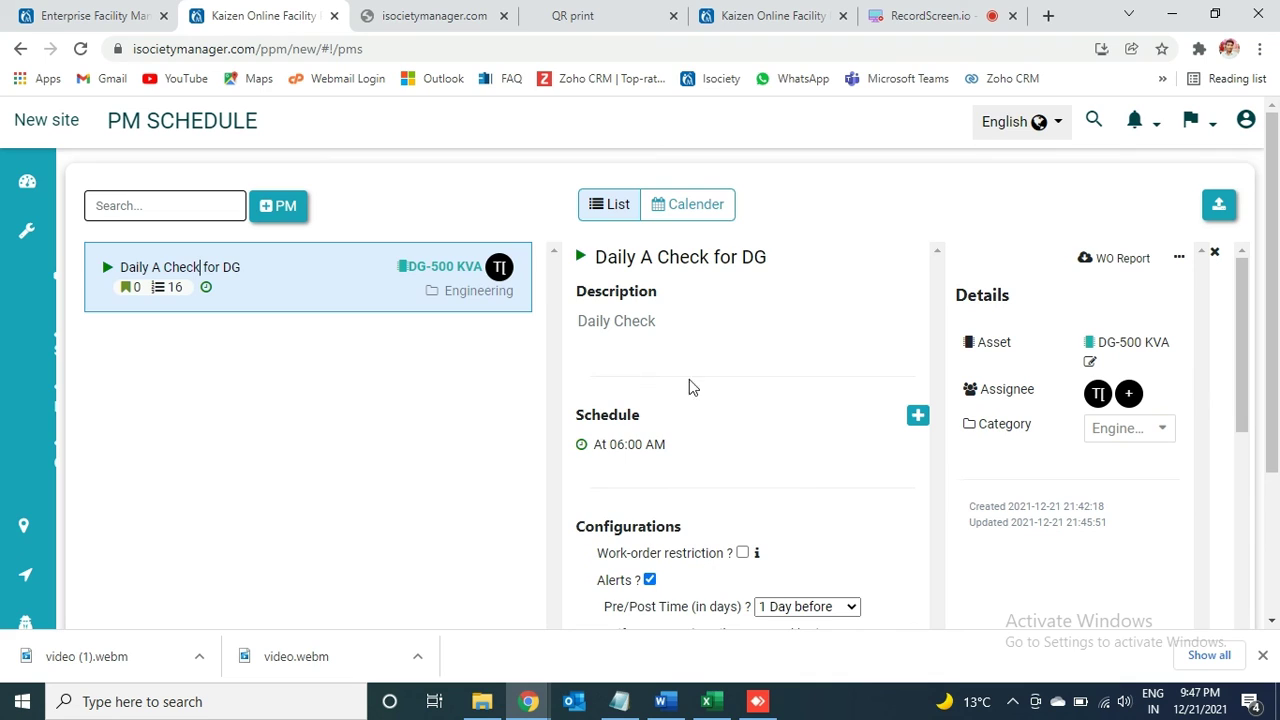
left_click(1097, 393)
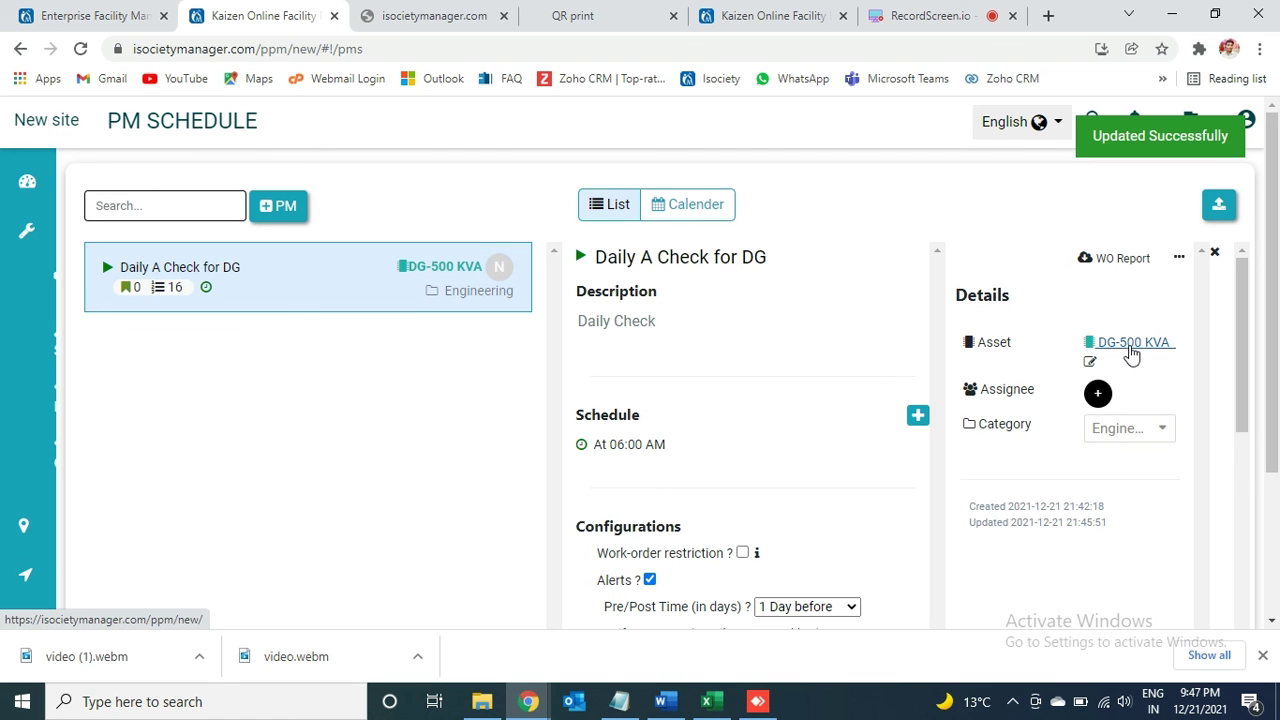
left_click_drag(1245, 400, 1232, 652)
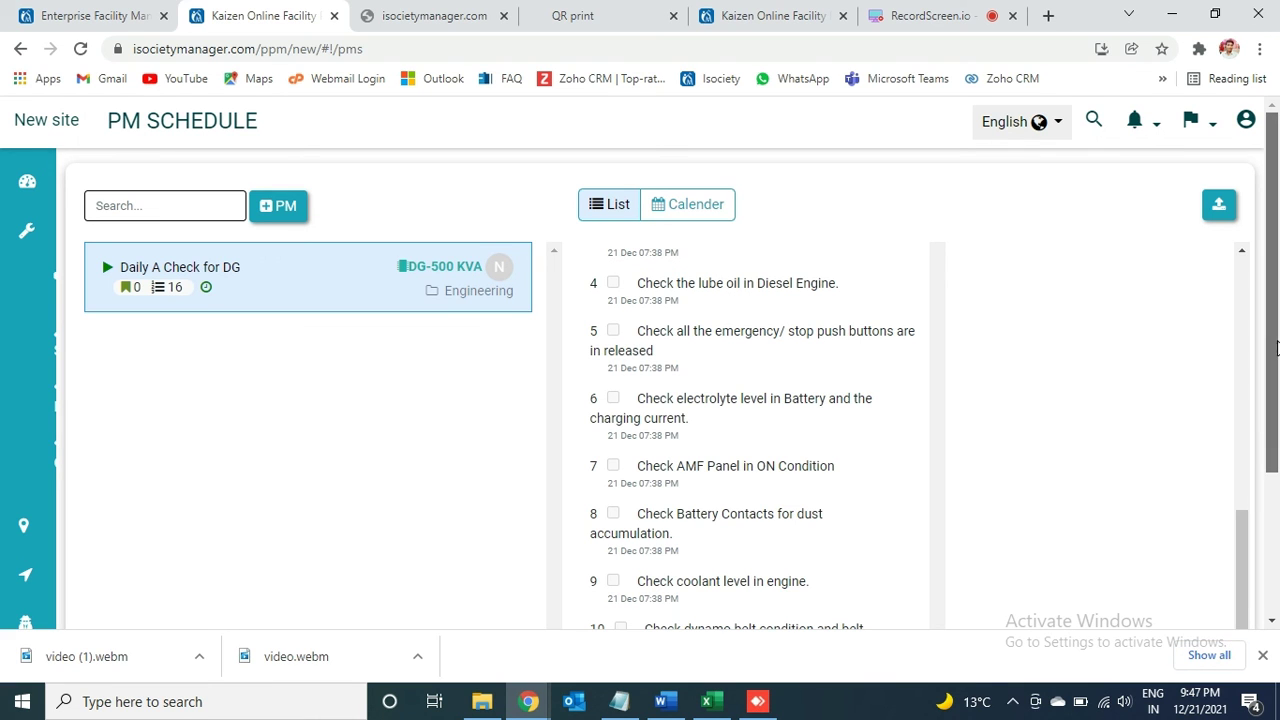
left_click_drag(1276, 347, 1240, 544)
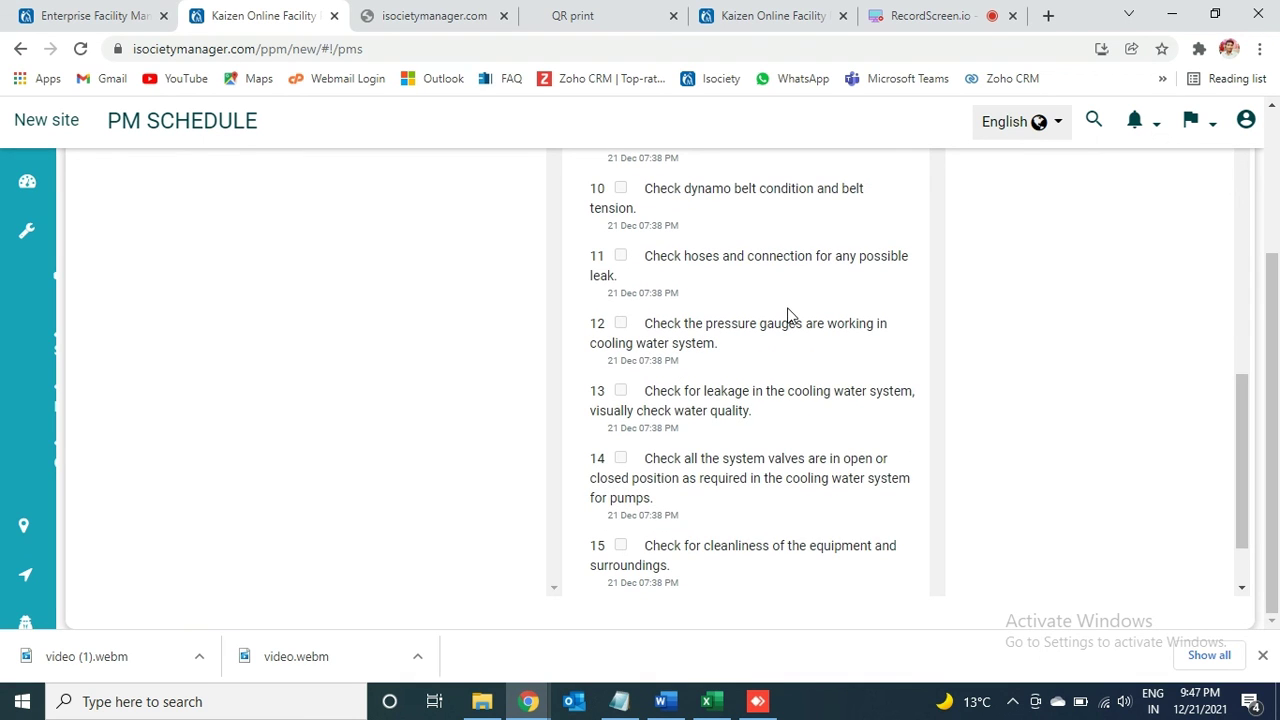